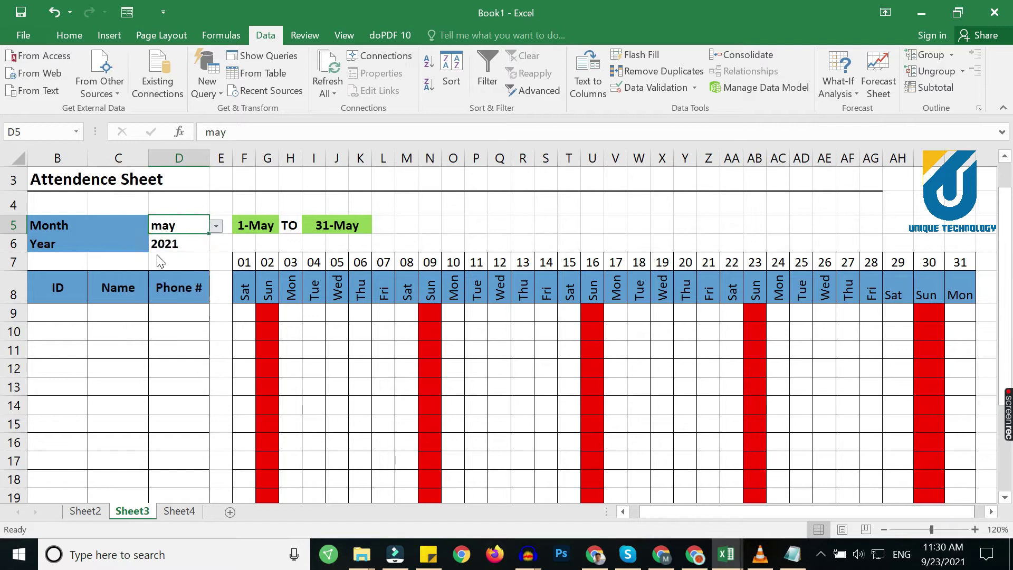
Switch the attendance month to jun and try to enter p for Sunday 06 in row 9
left_click(243, 318)
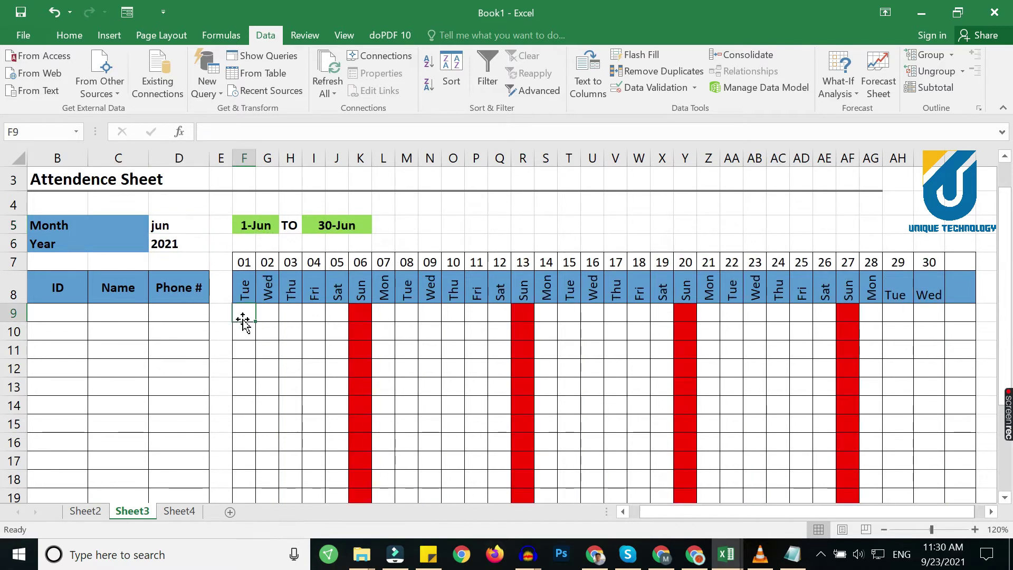
left_click(328, 312)
left_click(384, 313)
left_click(446, 315)
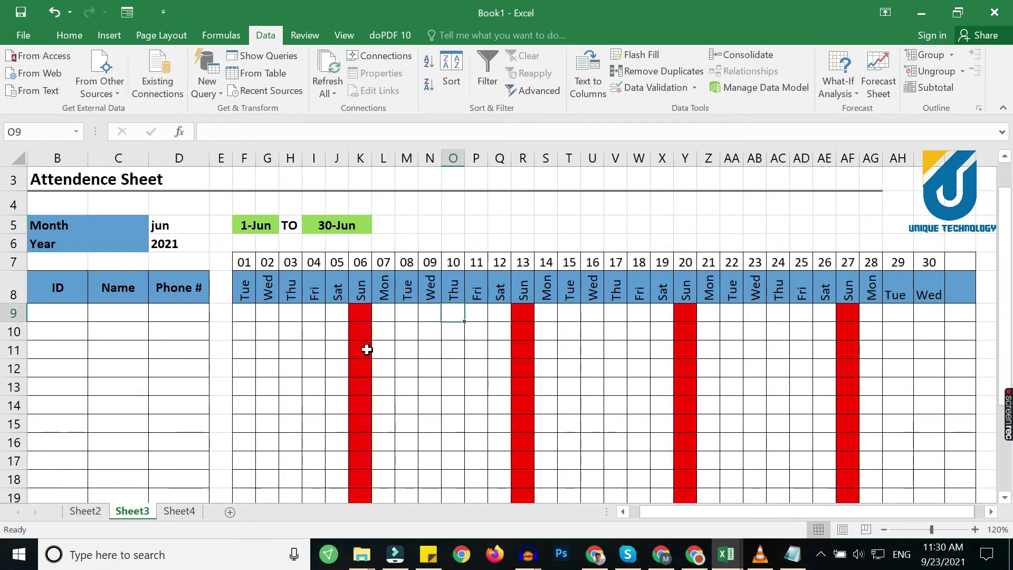
left_click(361, 316)
type("p")
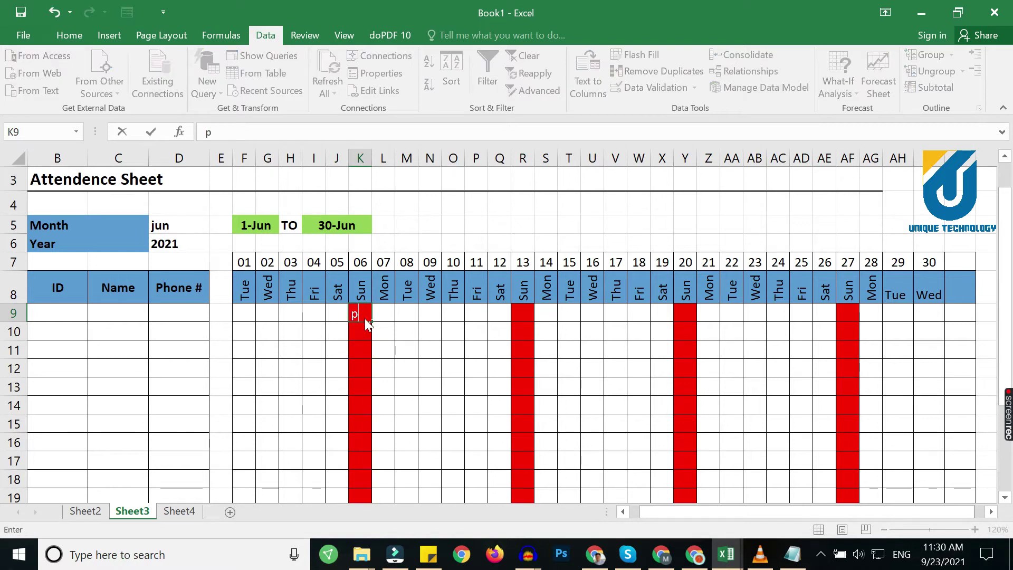
key("Return")
left_click(493, 322)
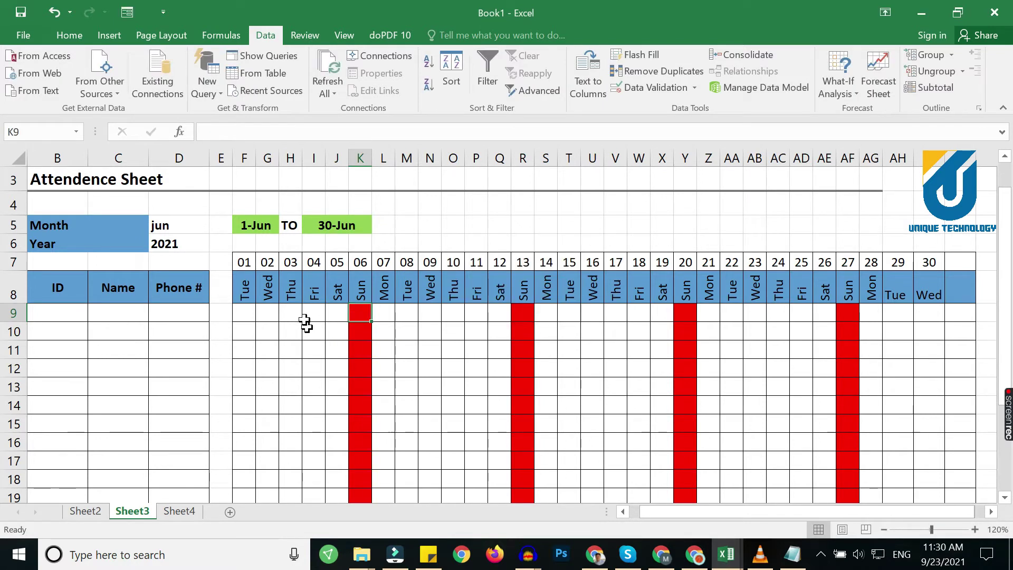
Enter p for Friday 04 in cell I9 and clear that entry
left_click(305, 320)
key("Return")
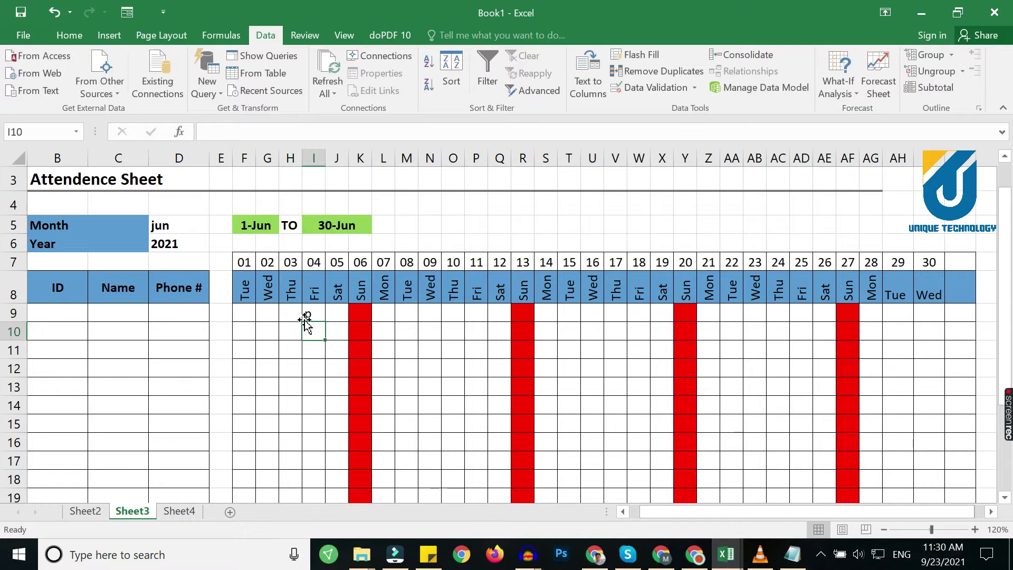
left_click(306, 317)
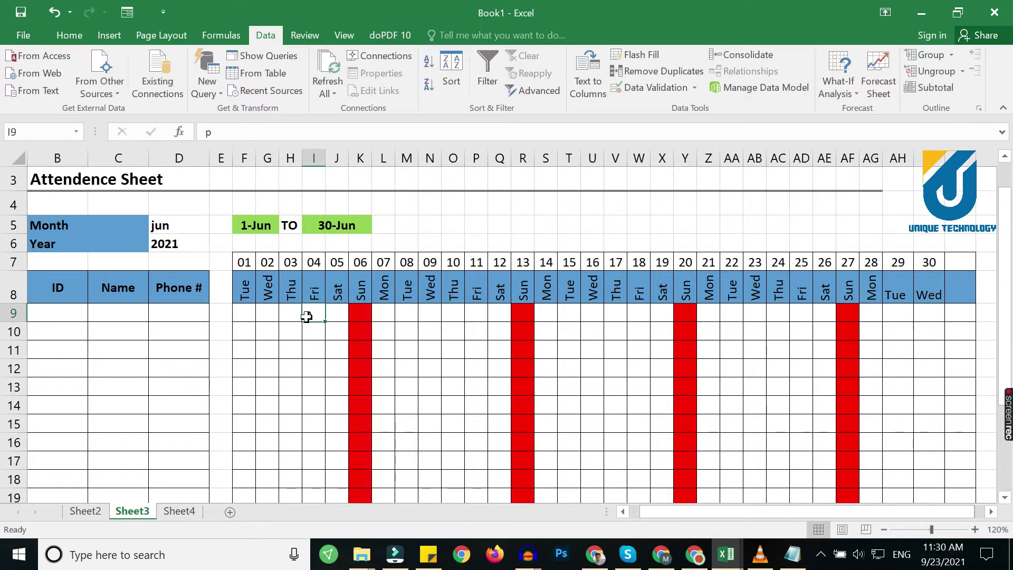
Switch the attendance month in D5 to sep, nov and finally jan
left_click(163, 228)
left_click(215, 226)
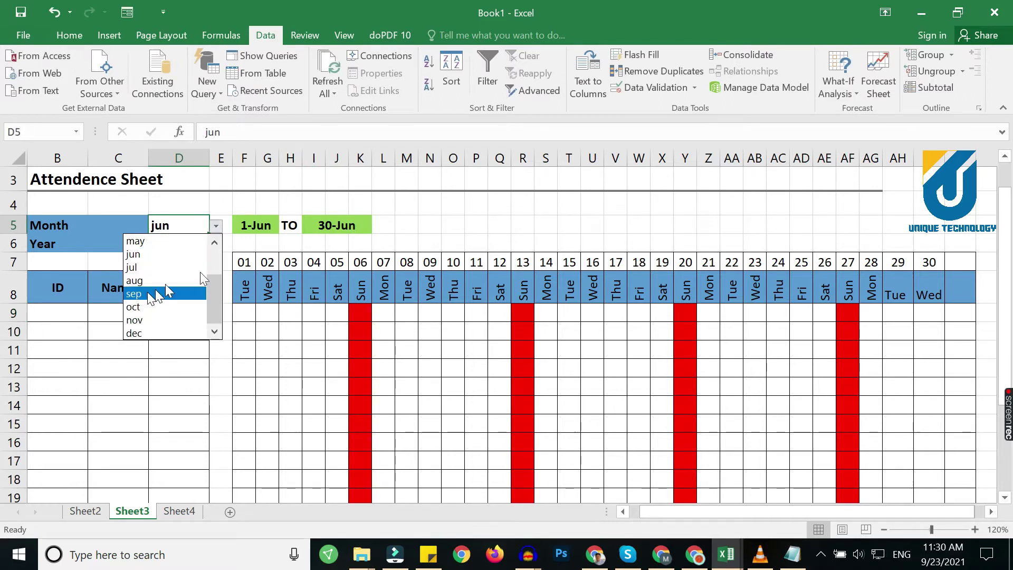
left_click(146, 294)
left_click(217, 227)
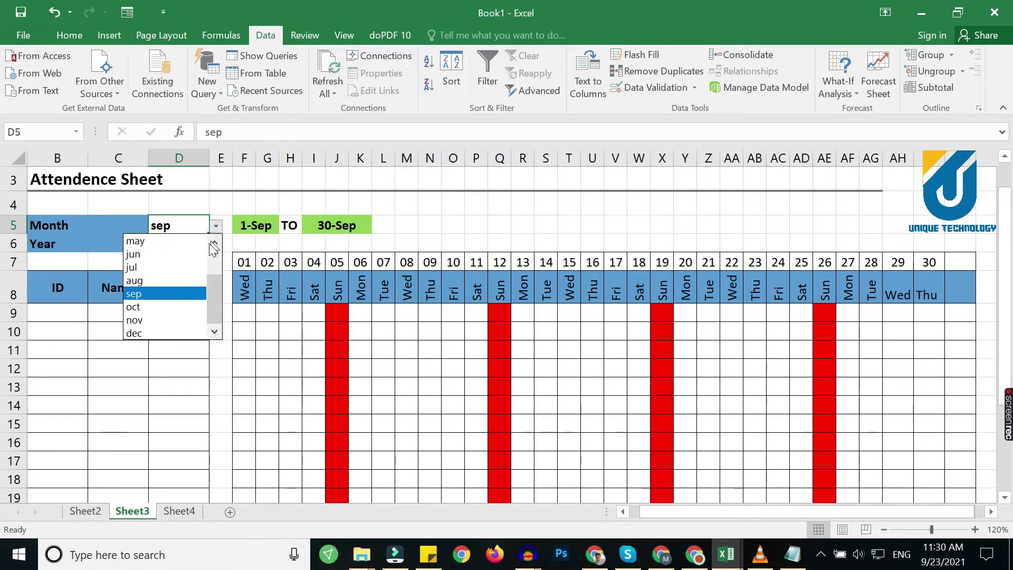
left_click(261, 238)
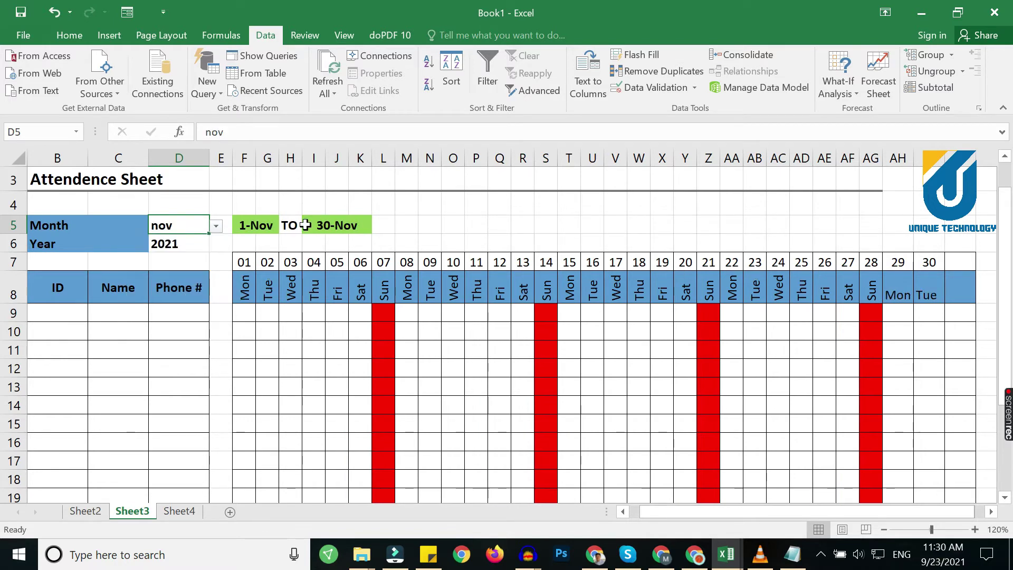
left_click(217, 227)
left_click_drag(214, 285, 215, 248)
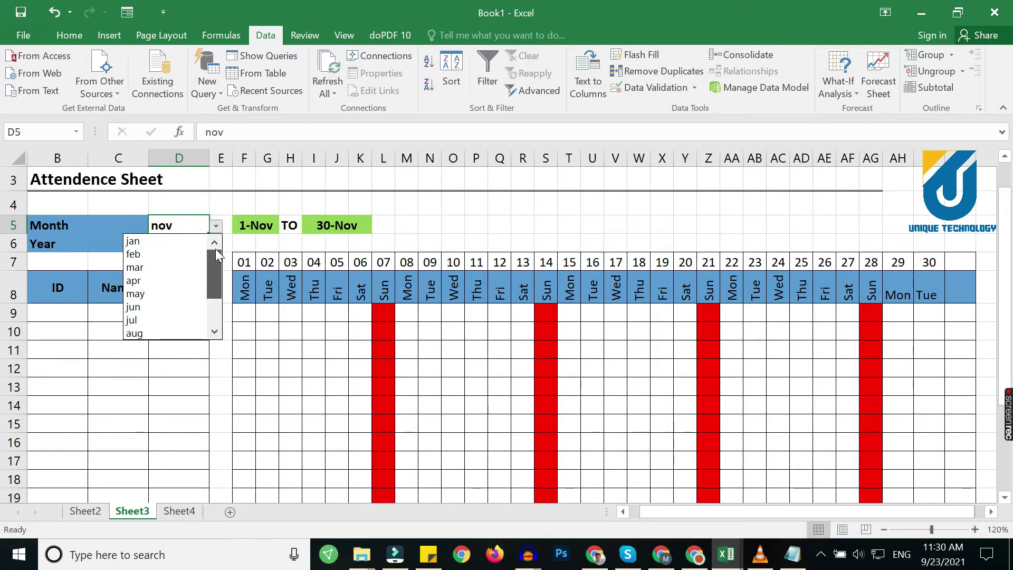
left_click(163, 243)
Set the year in D6 to 2022 and examine the highlighted Sunday columns for 02 and 09
left_click(181, 246)
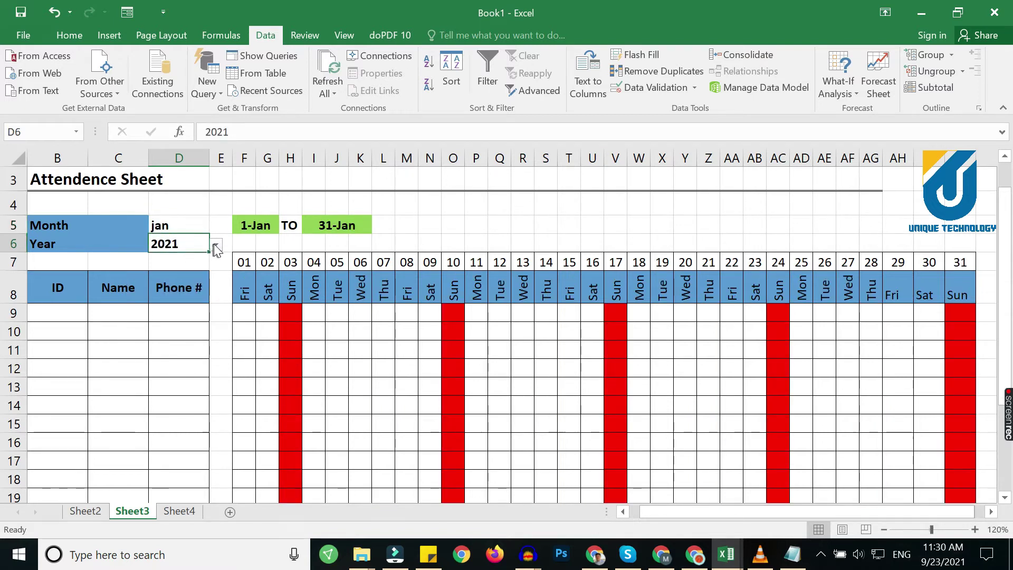
left_click(216, 244)
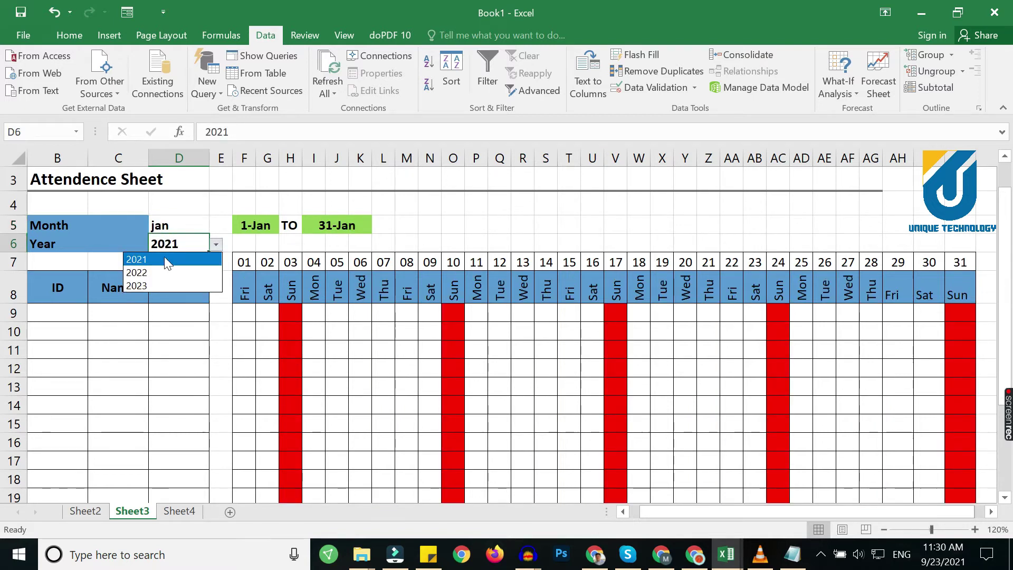
left_click(143, 273)
left_click_drag(266, 317, 266, 458)
left_click_drag(426, 309, 447, 447)
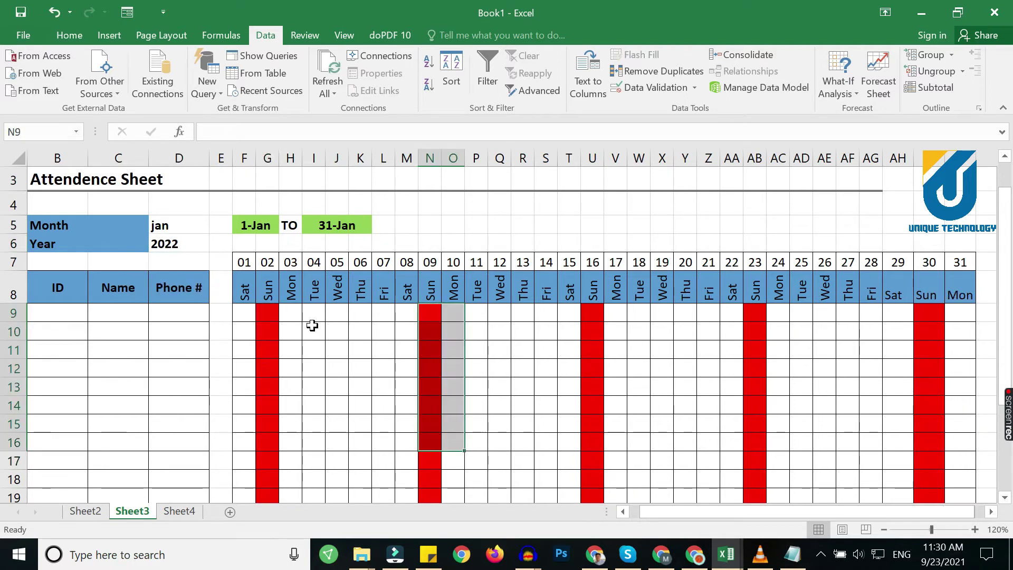
left_click(295, 314)
Switch the year in D6 to 2023 and return it to 2021
left_click(196, 244)
left_click(215, 244)
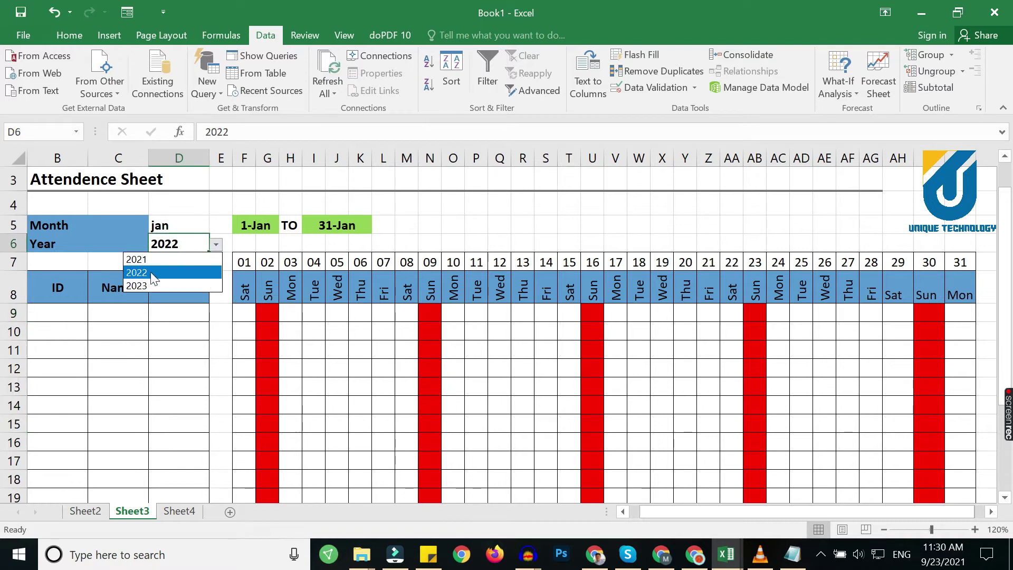
left_click(144, 285)
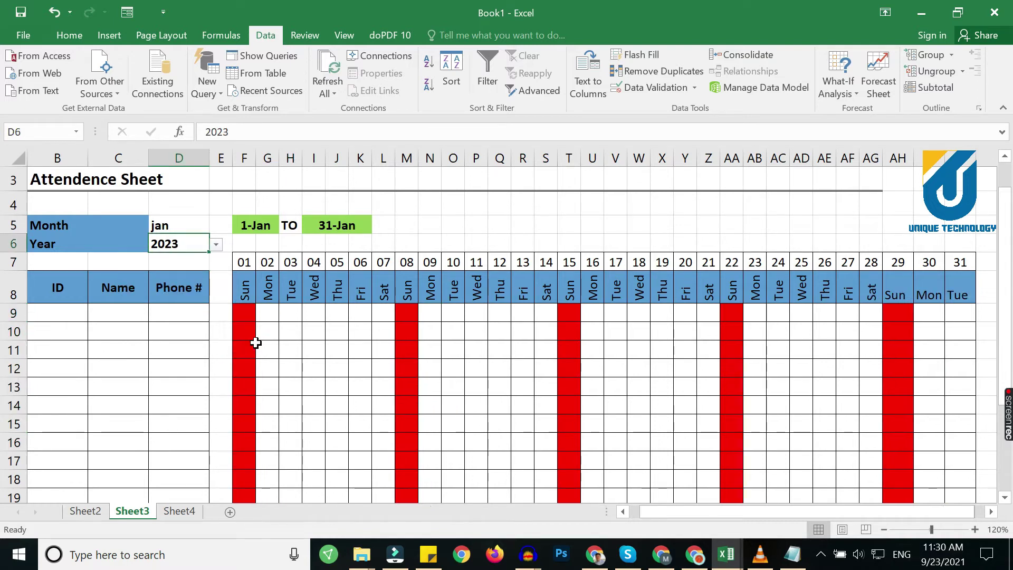
left_click(217, 246)
left_click(138, 259)
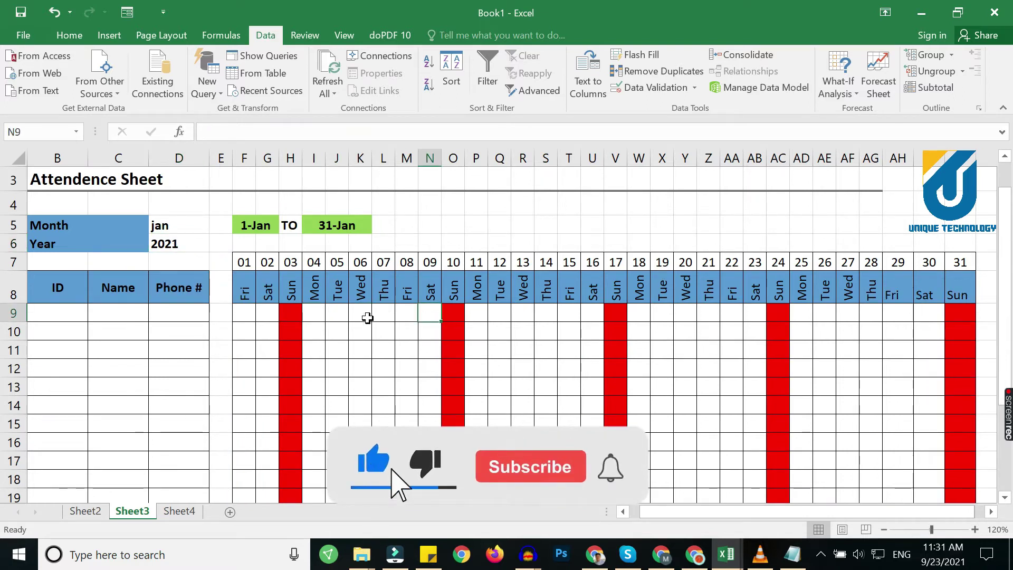
Mark row 9 with p for 02 January and for 04 to 09 January
left_click(188, 226)
left_click(263, 314)
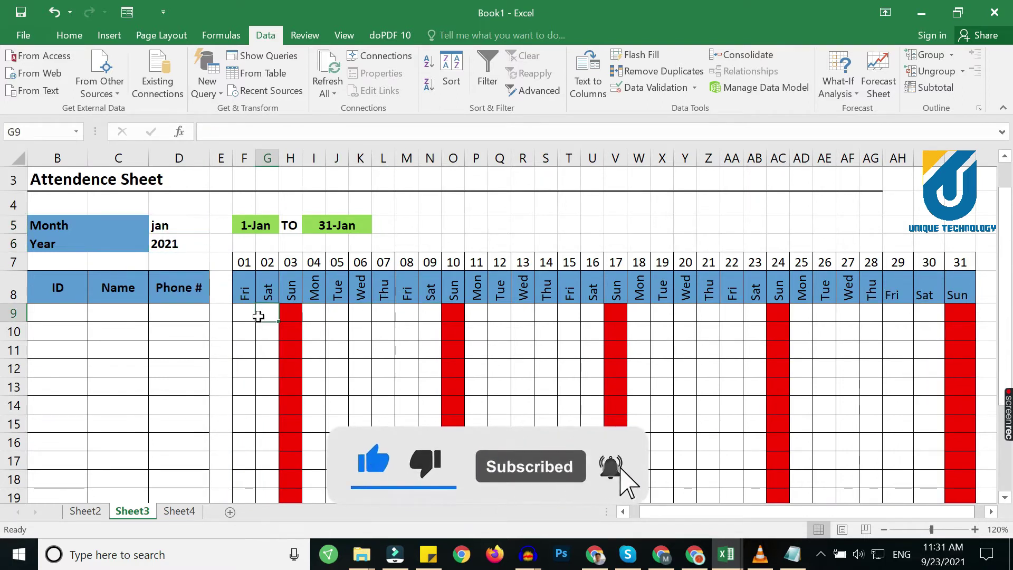
type("p")
key("Right")
key("Right")
type("p")
key("ctrl+Return")
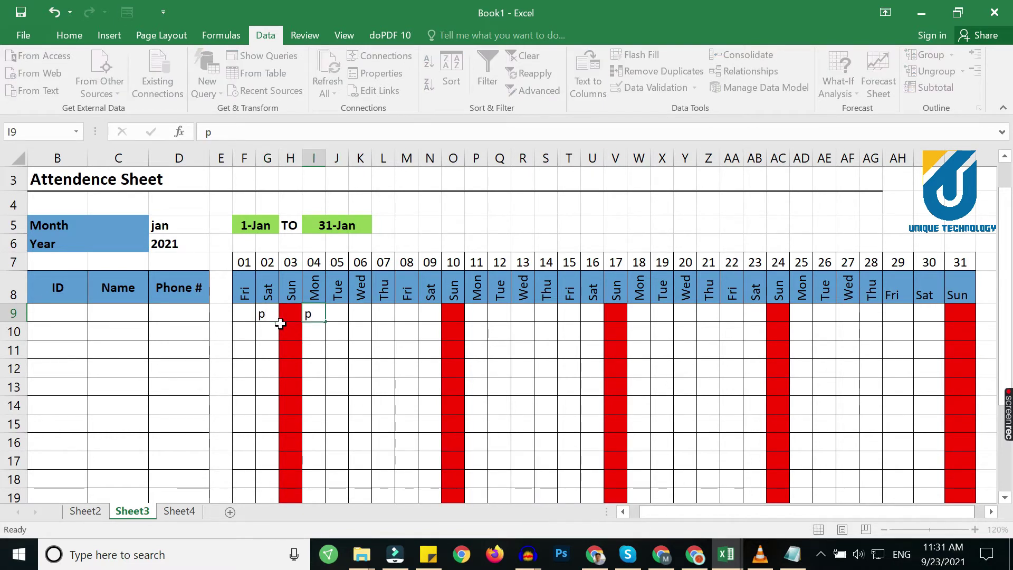
left_click_drag(325, 322, 428, 316)
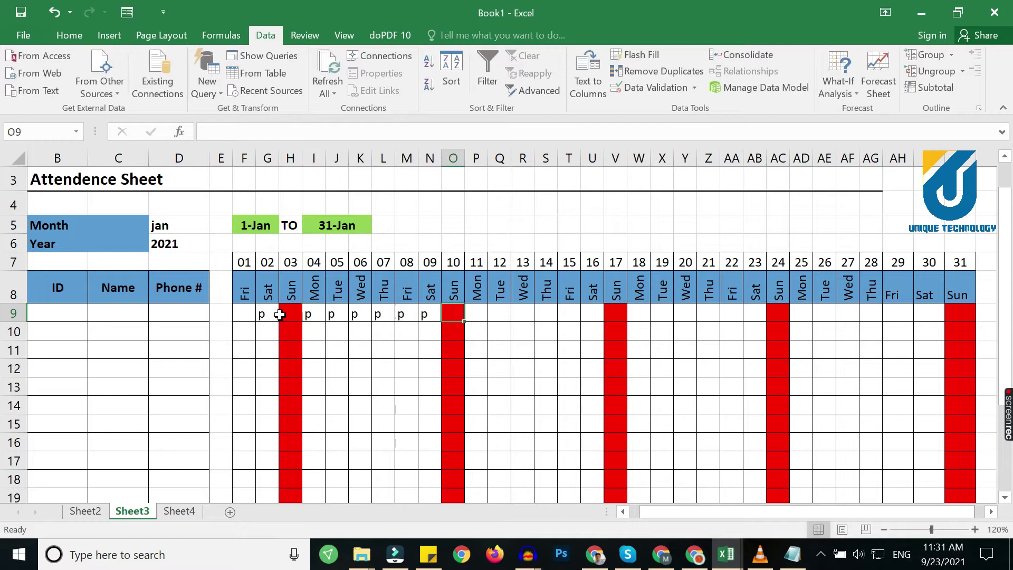
Try to enter p for Sundays 03 and 10 in row 9, and clear the row's existing p entries
left_click(288, 314)
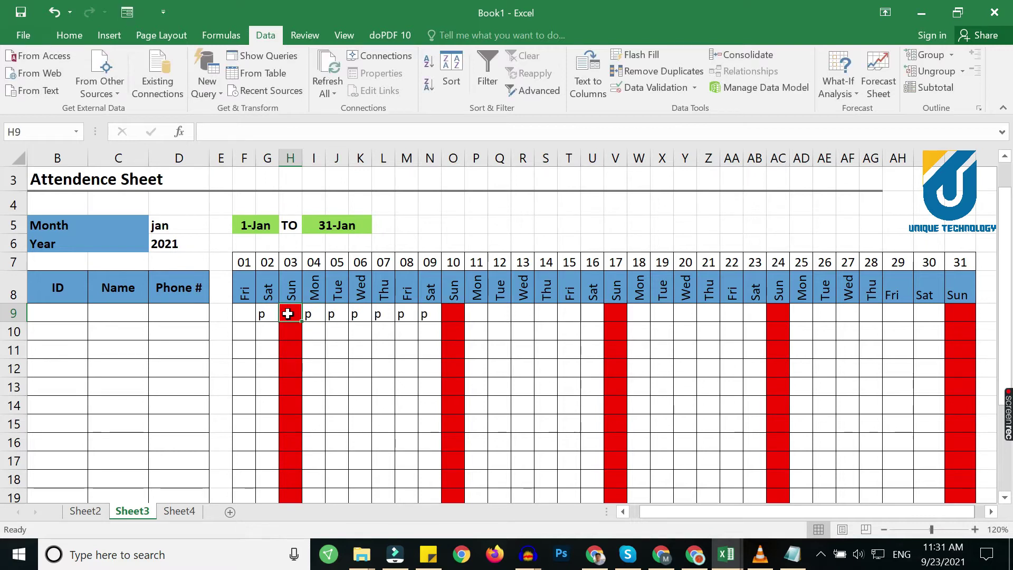
type("p")
key("Return")
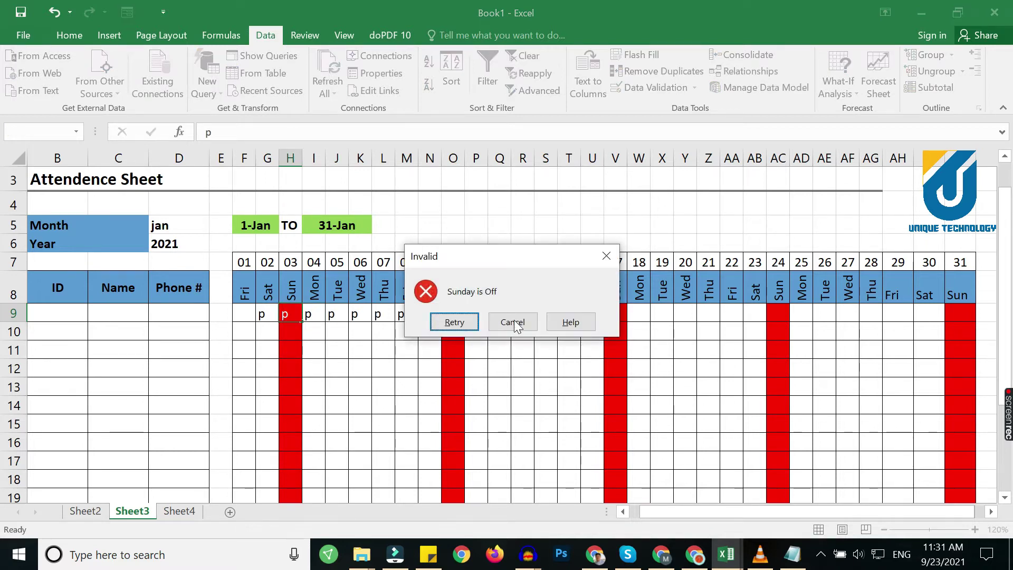
left_click(511, 321)
left_click(457, 314)
type("p")
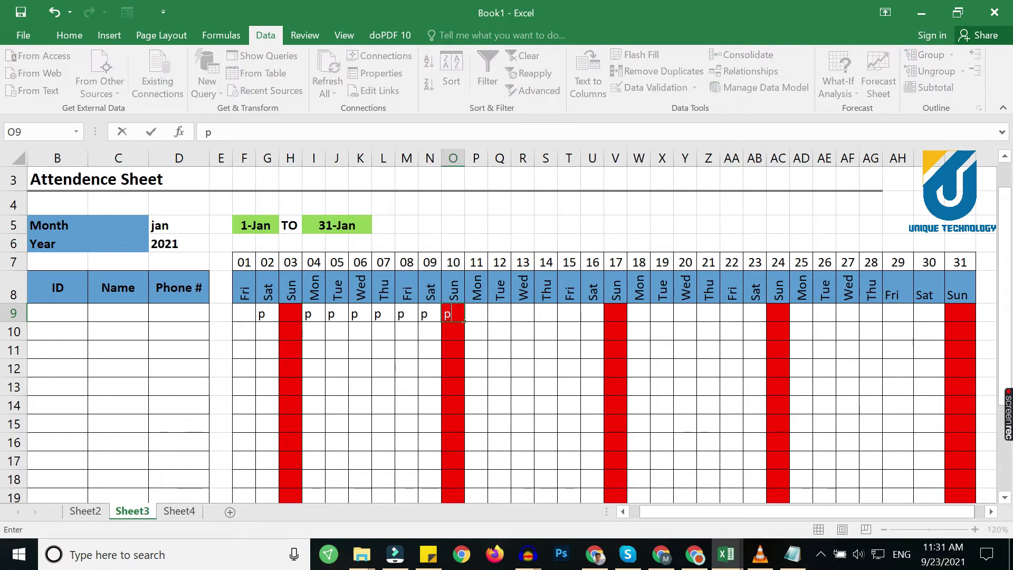
key("Return")
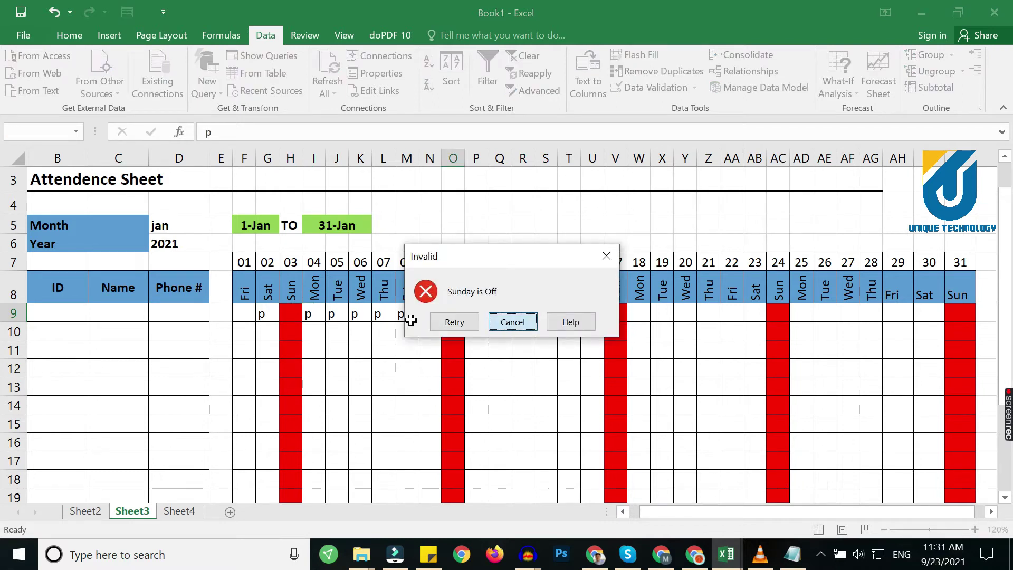
left_click(512, 322)
left_click_drag(423, 317, 258, 311)
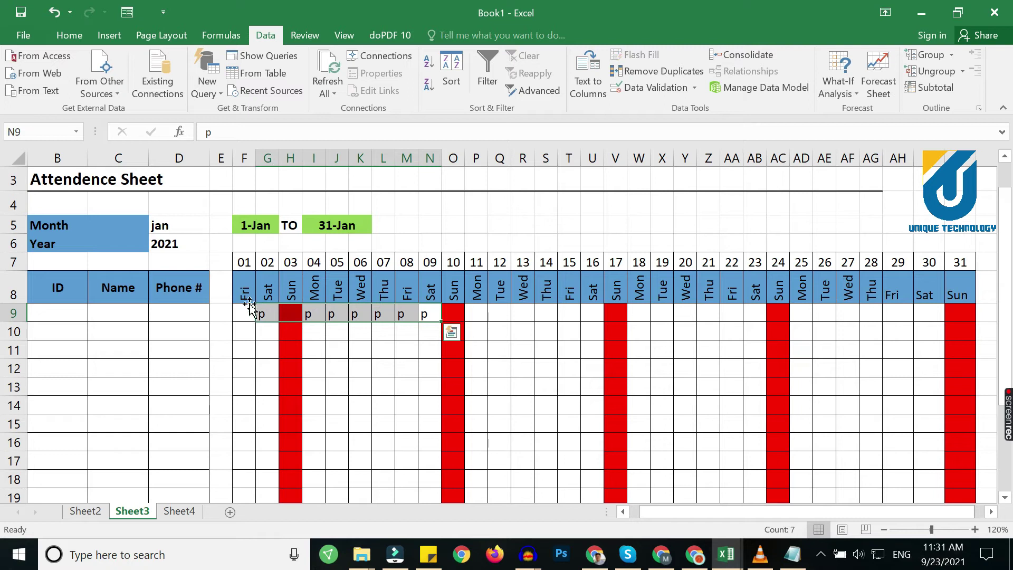
key("Delete")
Set the attendance month to feb and check the start and end dates in row 5
left_click(195, 244)
left_click(203, 227)
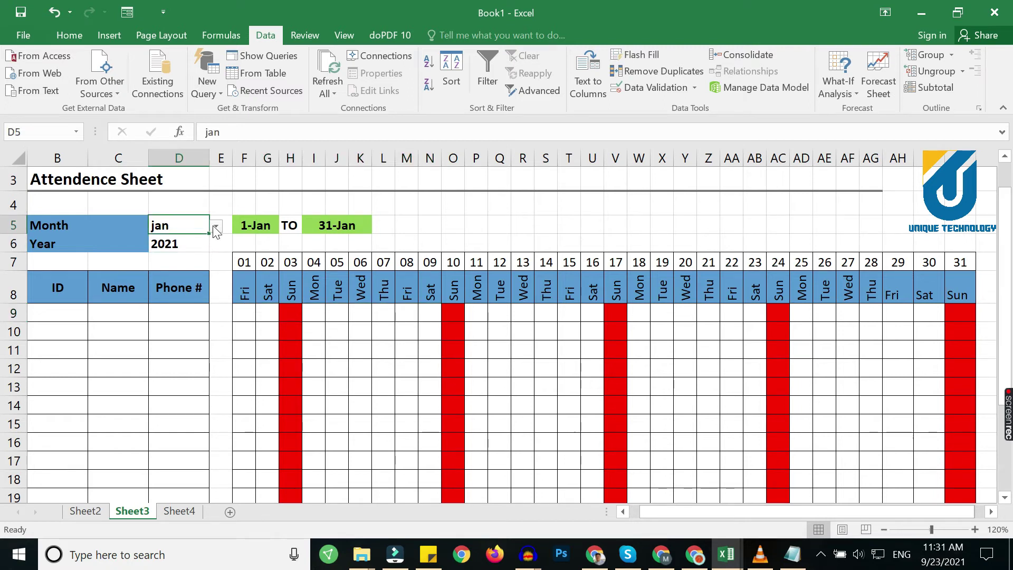
left_click(216, 225)
left_click(159, 254)
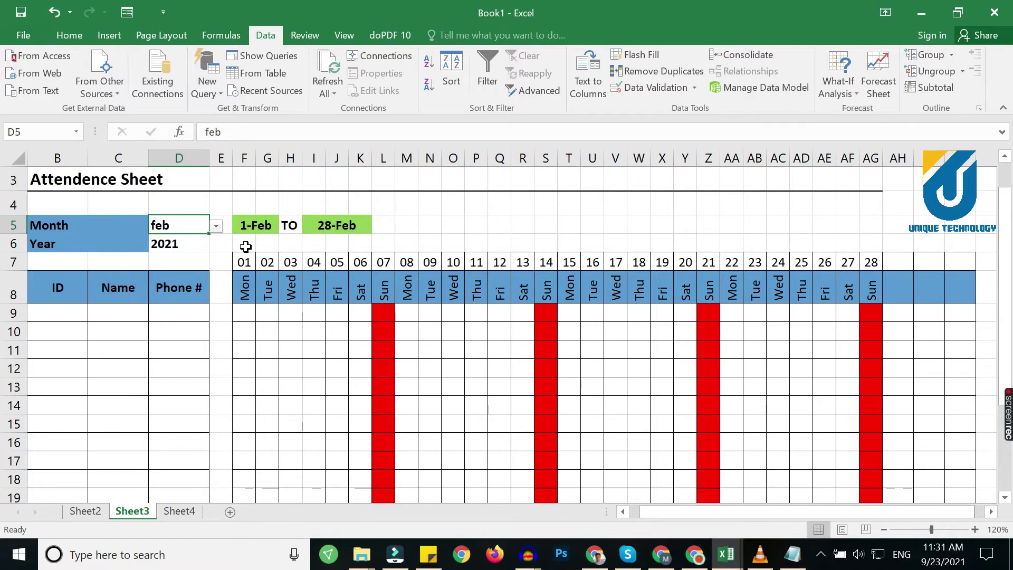
left_click_drag(262, 226, 346, 225)
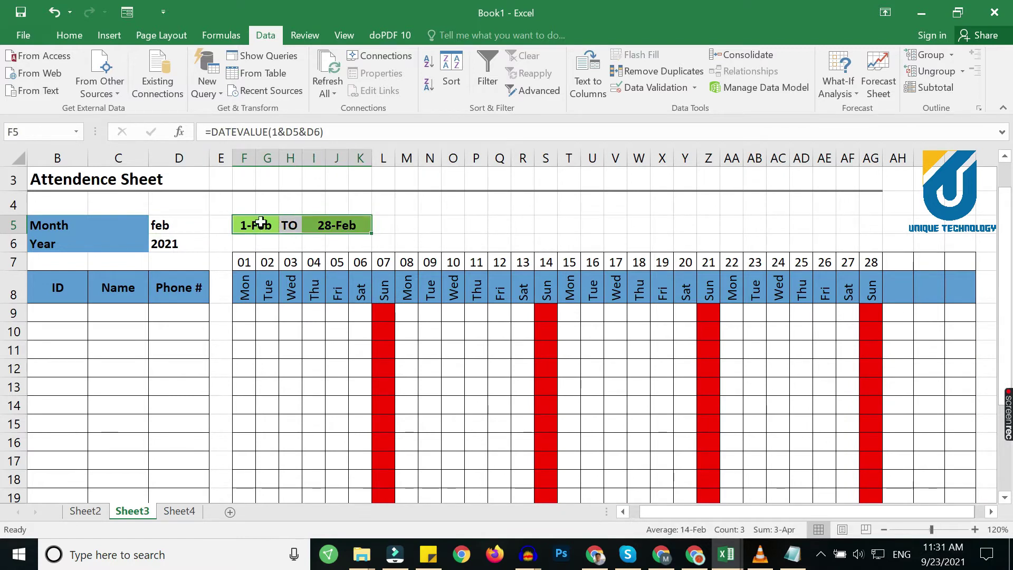
Set the attendance month to mar and check its date range and last day columns
left_click(180, 226)
left_click(215, 226)
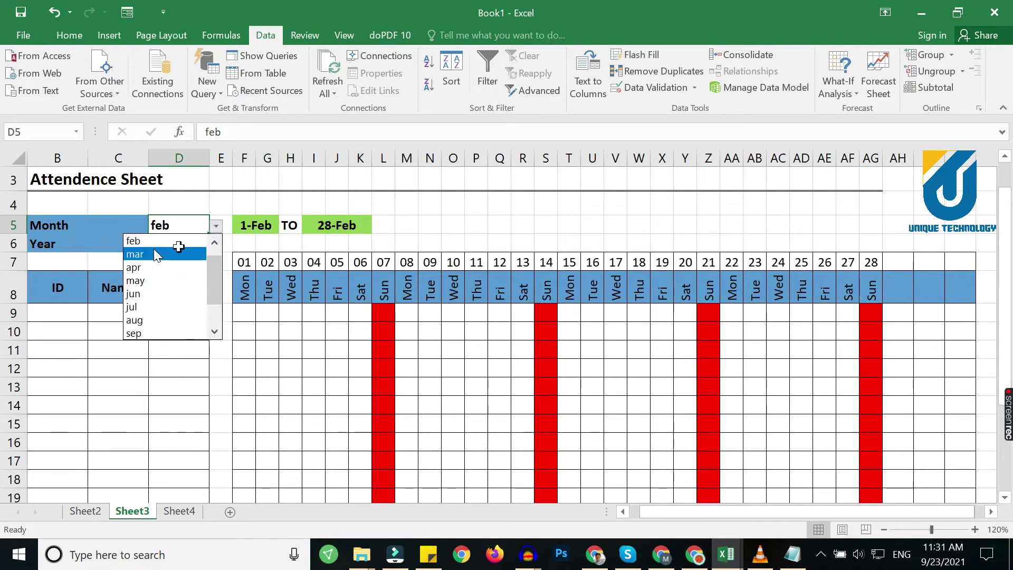
left_click(154, 249)
left_click_drag(267, 226, 359, 225)
left_click(406, 374)
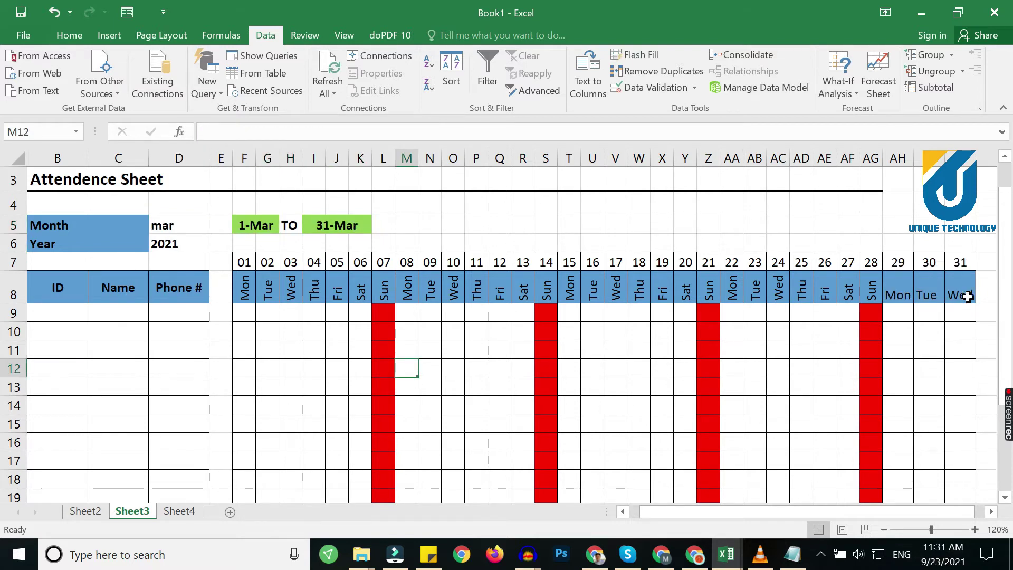
left_click(895, 319)
left_click(854, 315)
left_click(872, 316)
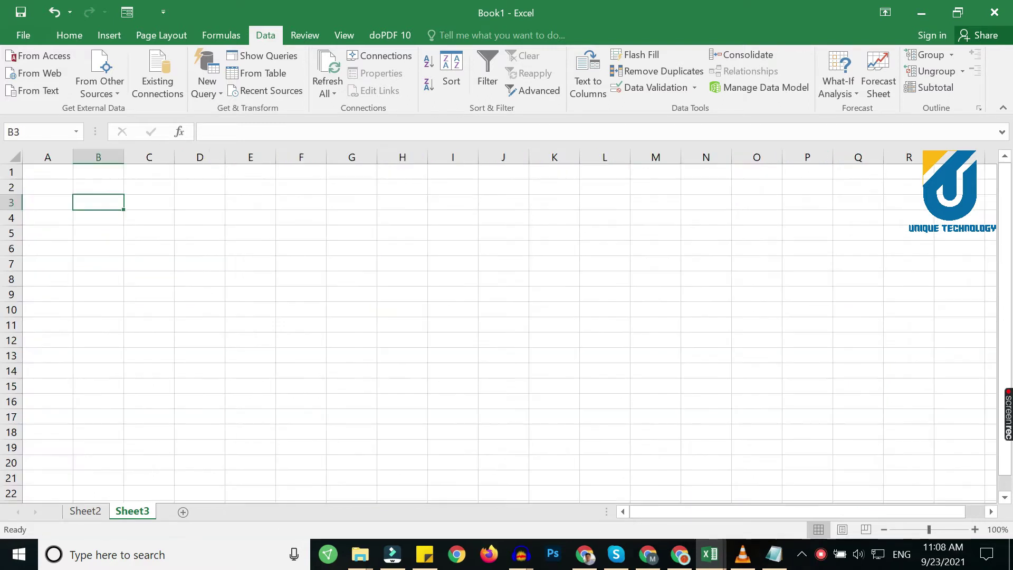
Enter the title "Attendence Sheet" in cell B3 of the blank Sheet3
type("A")
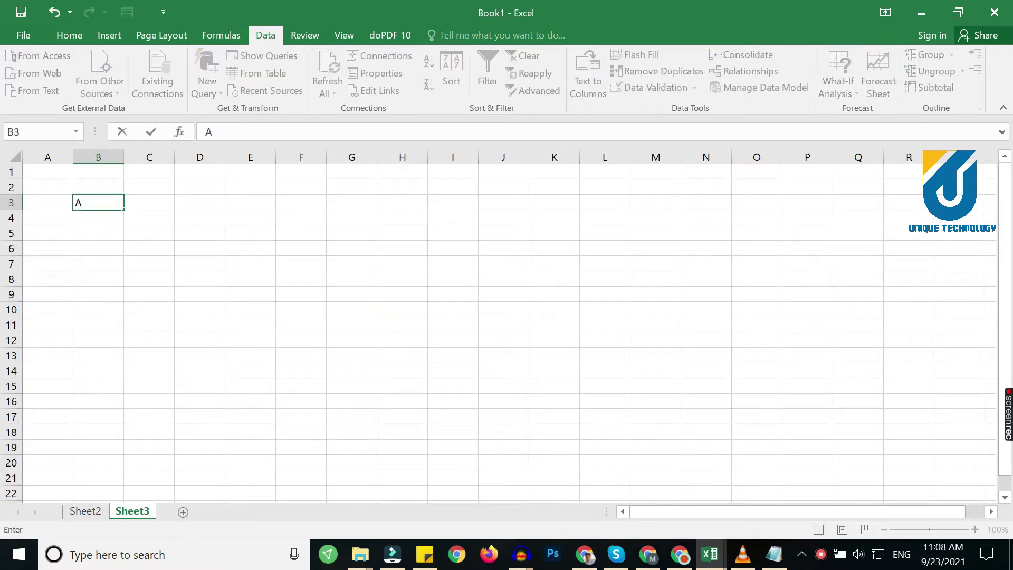
type("ttendence Sheet")
key("Tab")
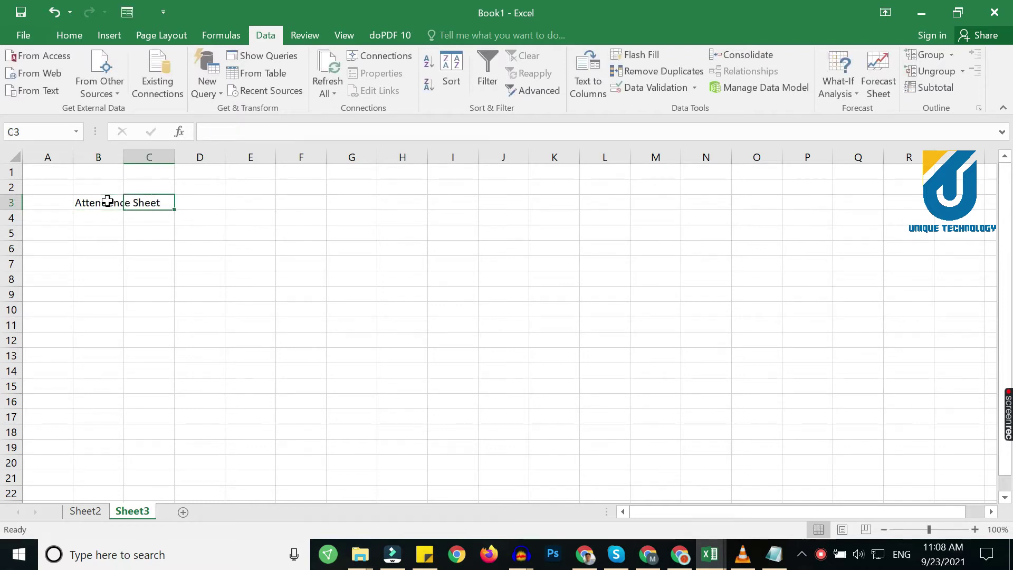
Enter the label "Month" in cell B5
left_click(107, 219)
left_click(109, 233)
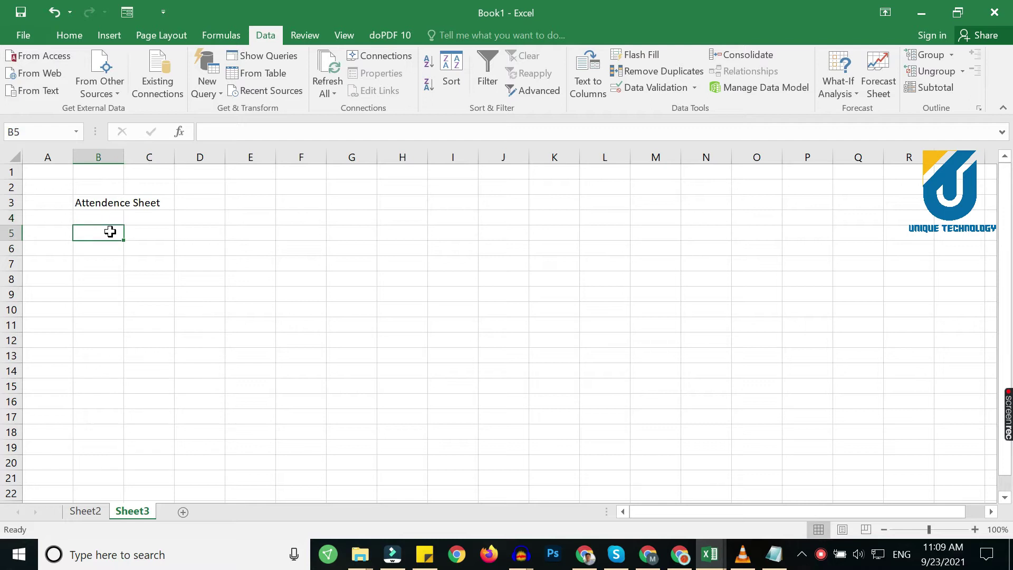
type("Month")
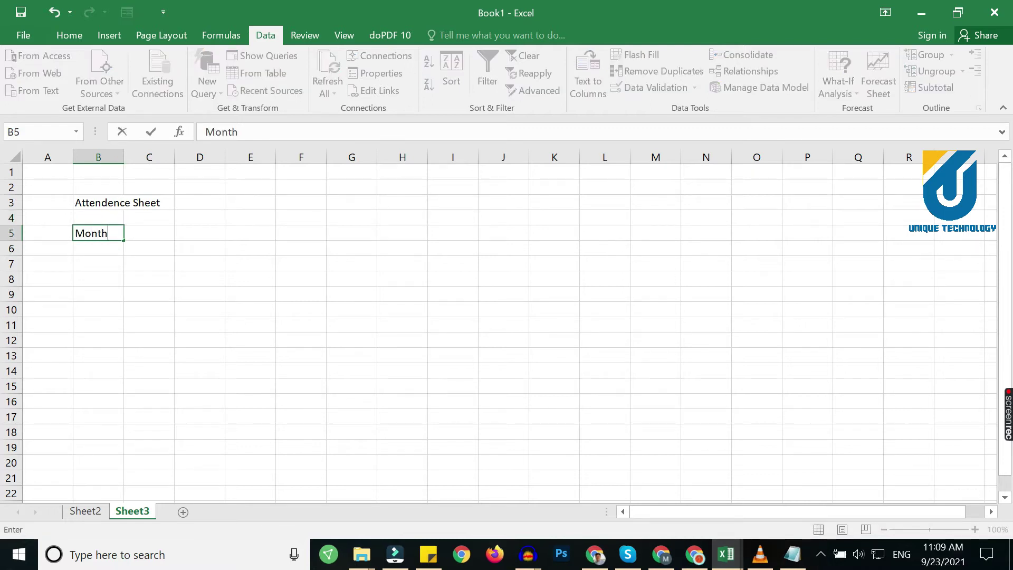
left_click(126, 250)
Merge and center the Month label across B5:C5
left_click_drag(117, 233, 126, 234)
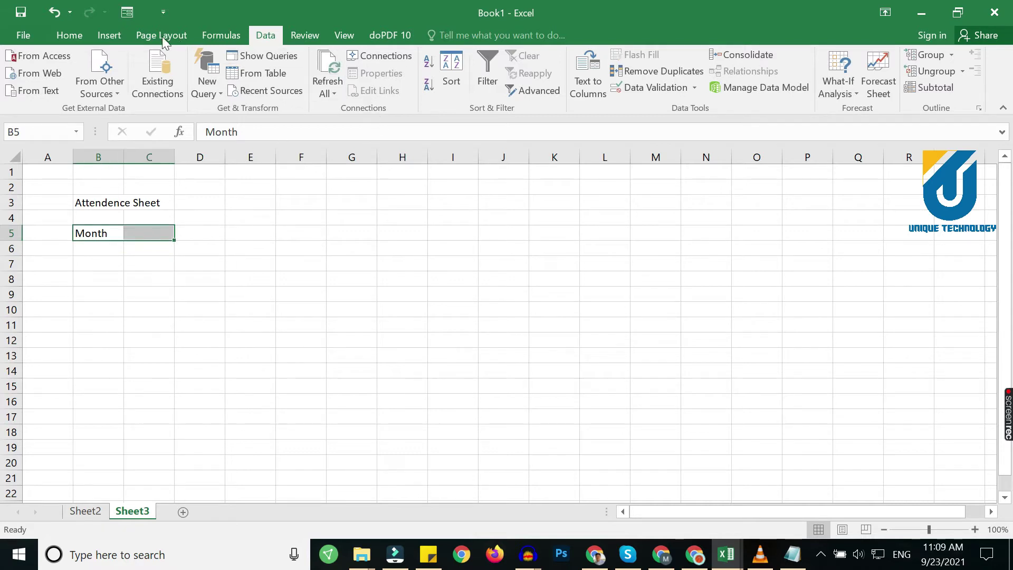
left_click(66, 34)
left_click(401, 85)
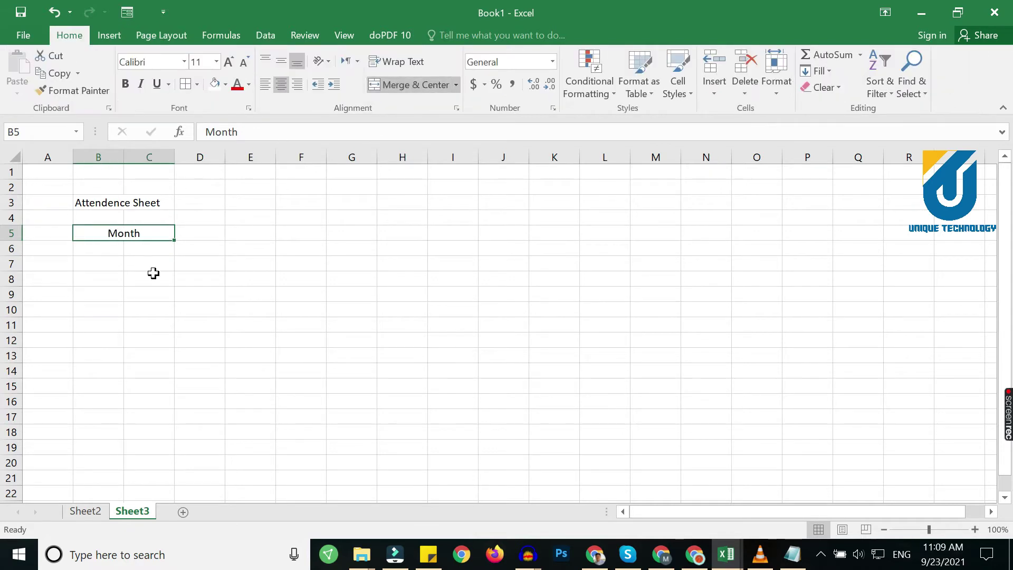
Enter the label "Year" in B6 and merge and center it across B6:C6
left_click(100, 258)
left_click(112, 247)
type("Y")
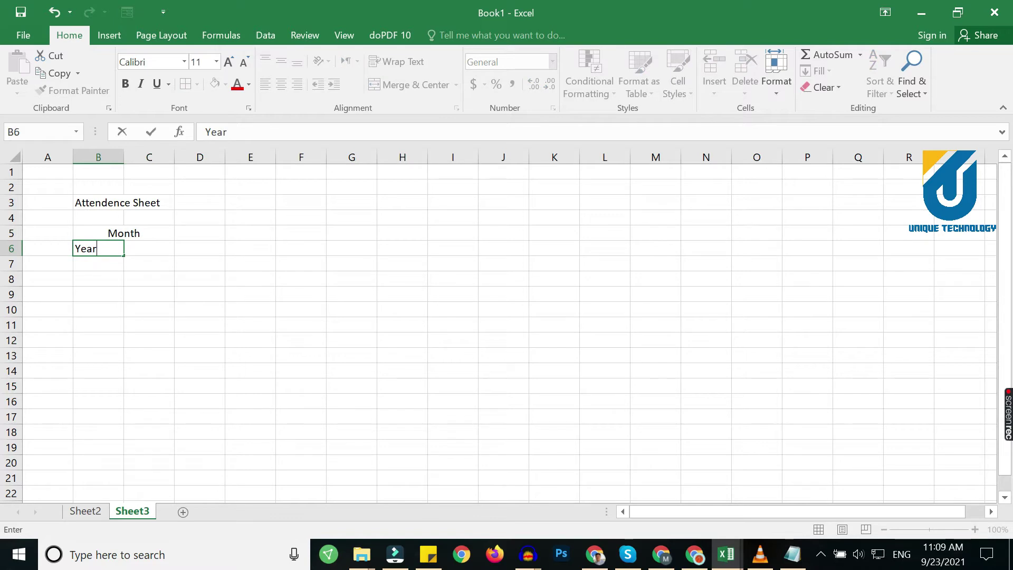
type("ear")
key("Tab")
left_click_drag(112, 249, 130, 249)
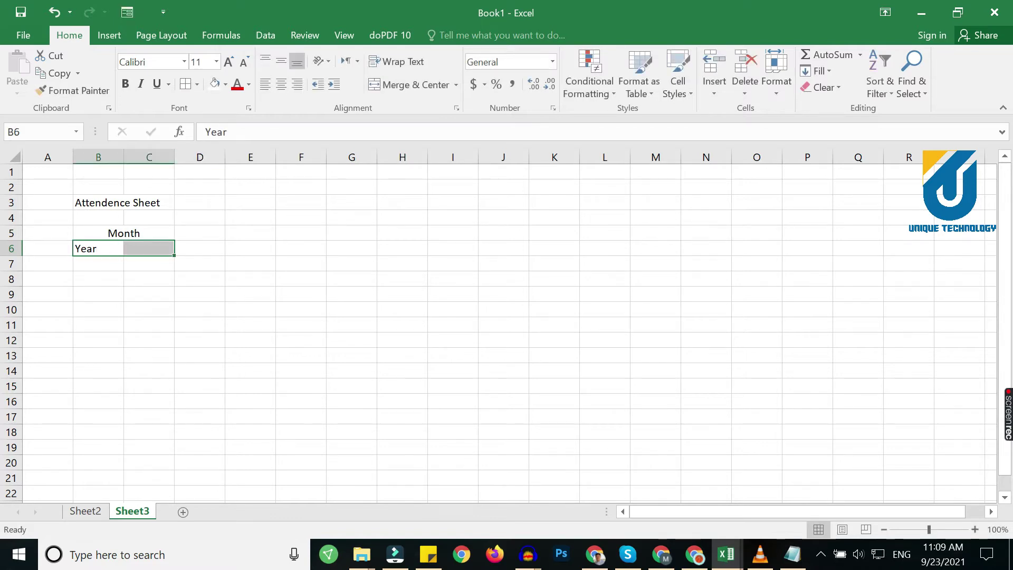
left_click(403, 84)
left_click(160, 234)
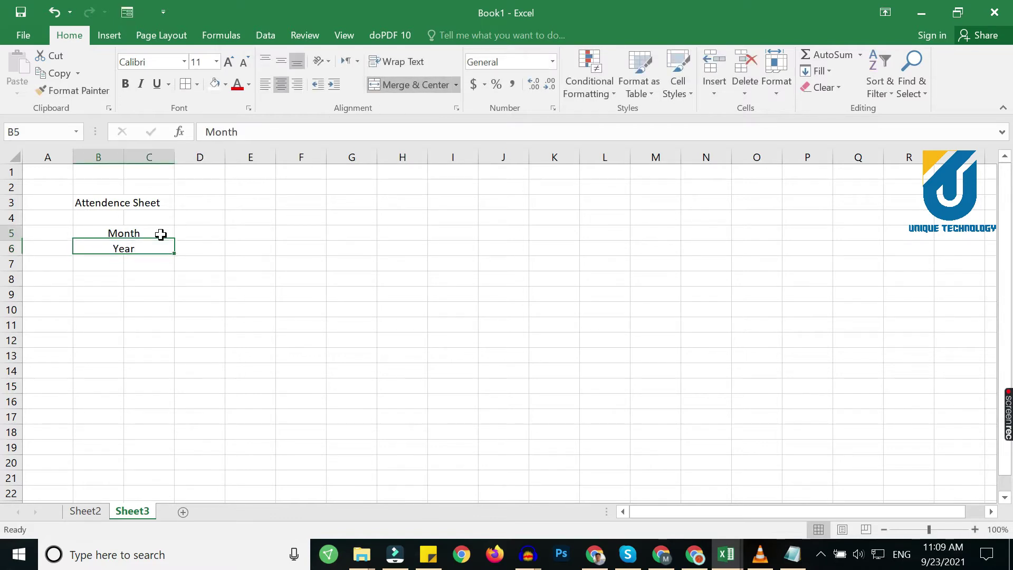
left_click(206, 236)
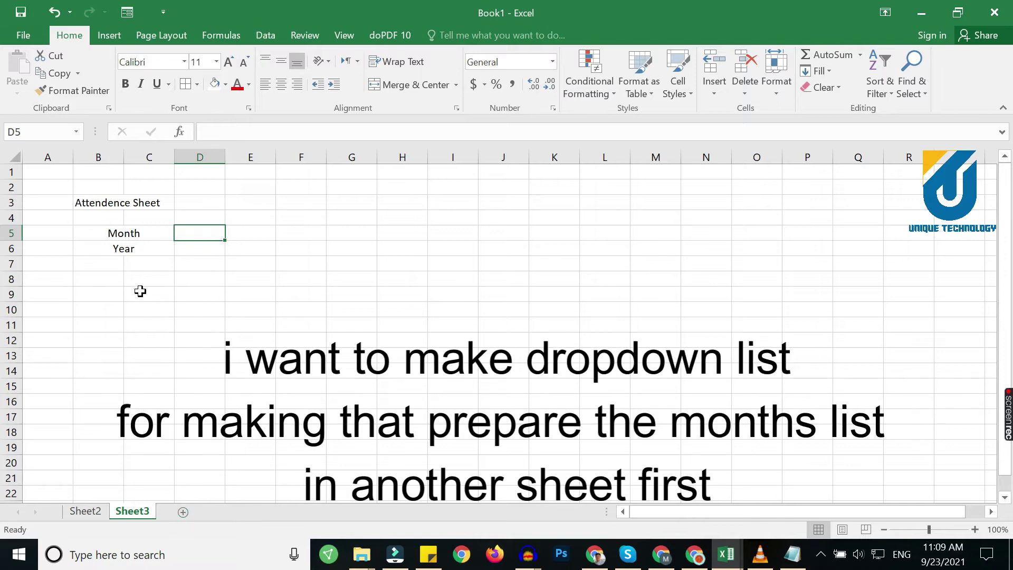
Add a new sheet, enter "jan" in A1 and fill the month series down to A15
left_click(182, 512)
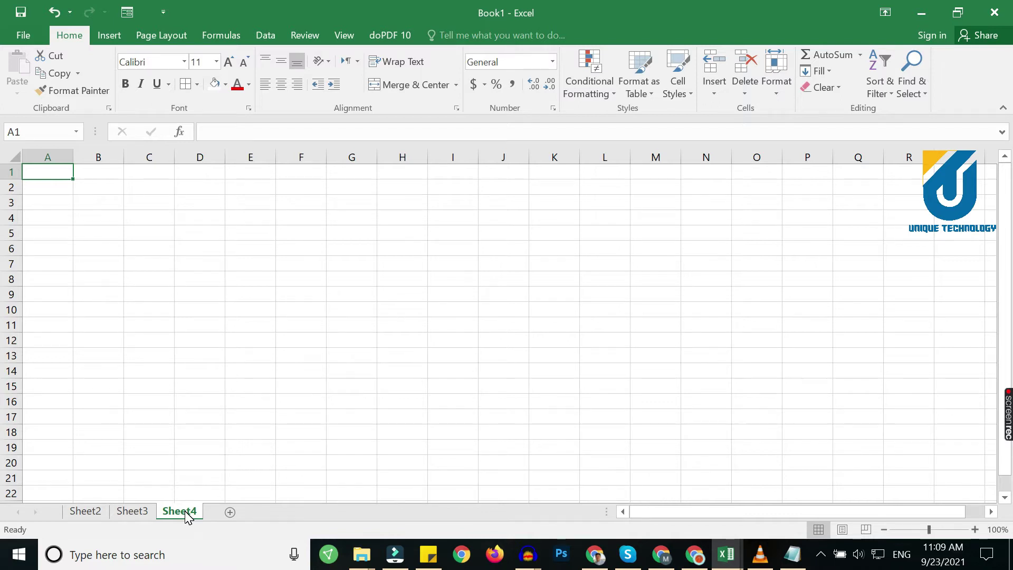
type("jan")
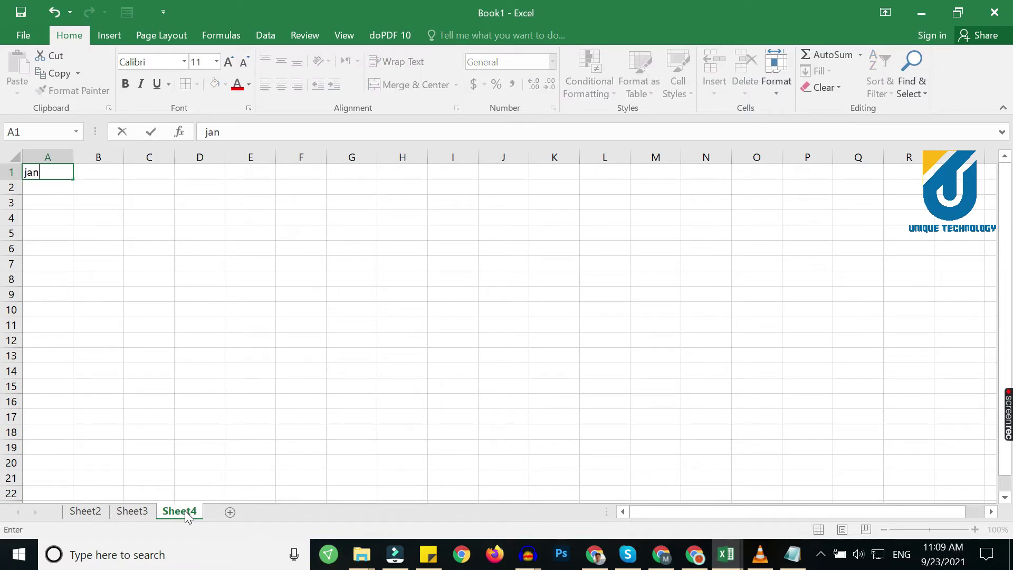
key("Return")
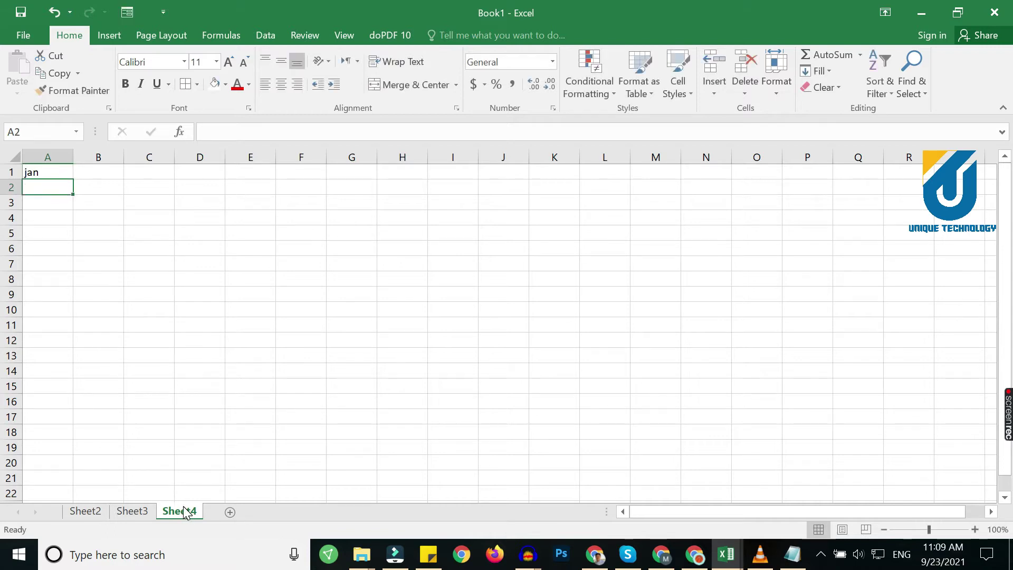
left_click(36, 171)
left_click_drag(76, 181, 72, 397)
left_click(81, 402)
left_click(105, 438)
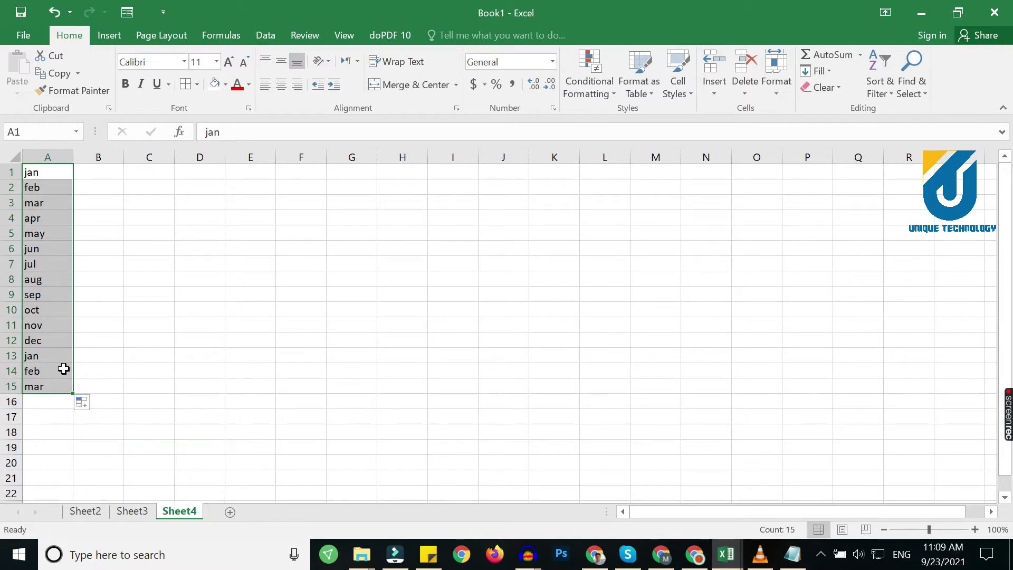
left_click(99, 324)
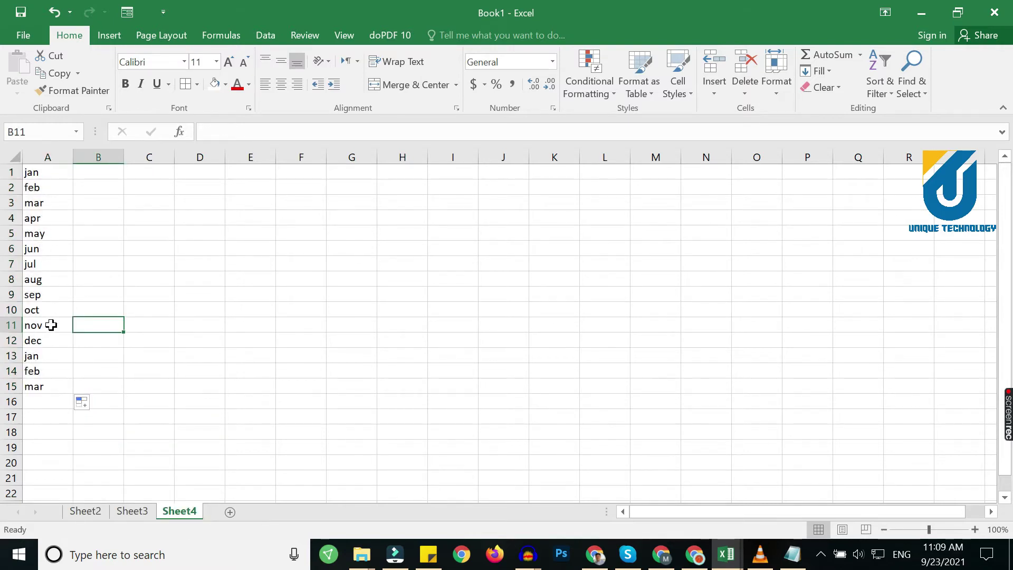
Clear the repeated months after dec in rows 13 to 15 of the month list
left_click(38, 342)
left_click_drag(11, 356, 11, 387)
key("Delete")
left_click(52, 311)
Give D5 on Sheet3 a list validation with source =Sheet4!$A$1:$A$12 and choose jan as the month
left_click(132, 513)
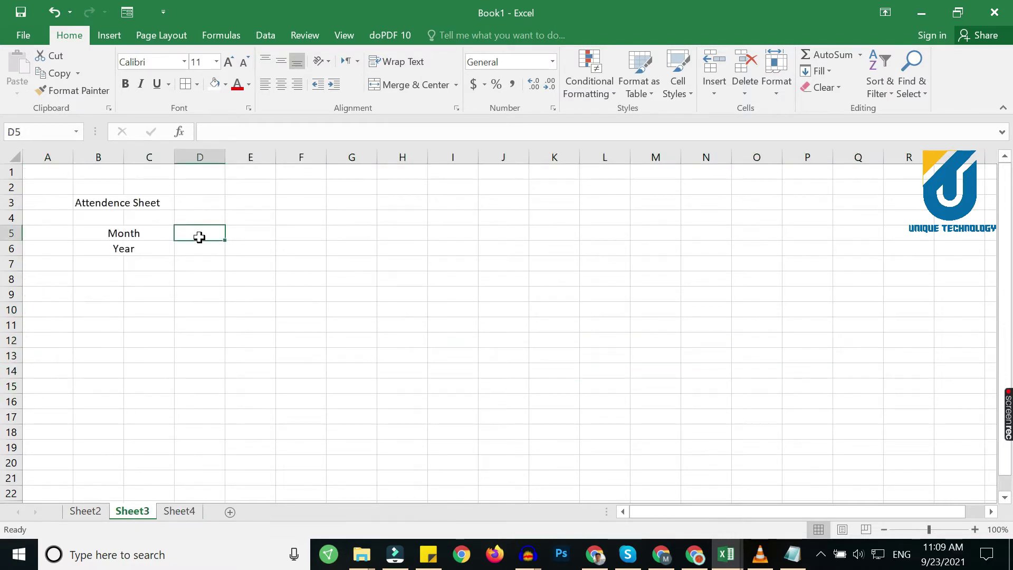
left_click(266, 34)
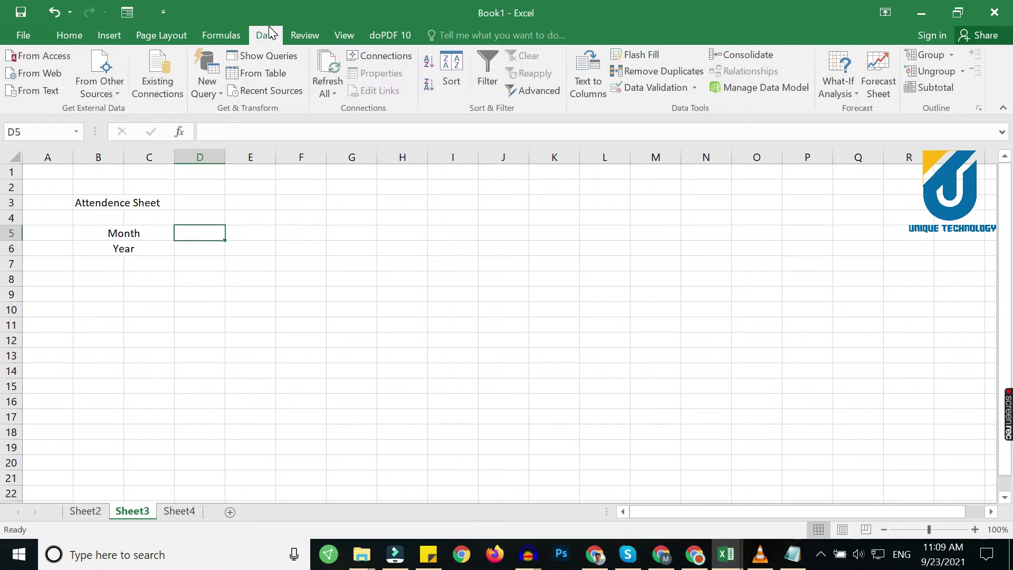
left_click(686, 87)
left_click(486, 239)
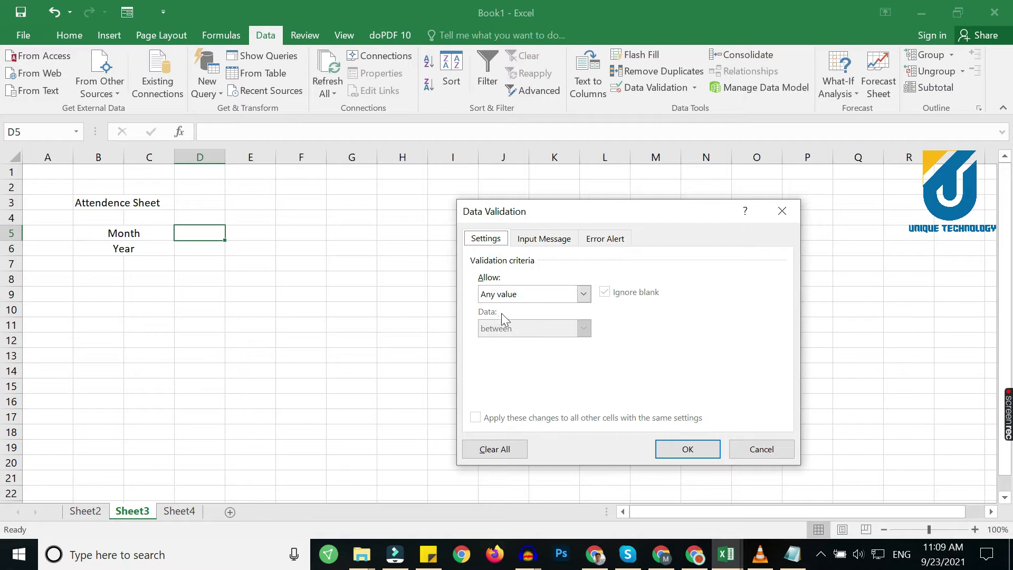
left_click(506, 294)
left_click(503, 342)
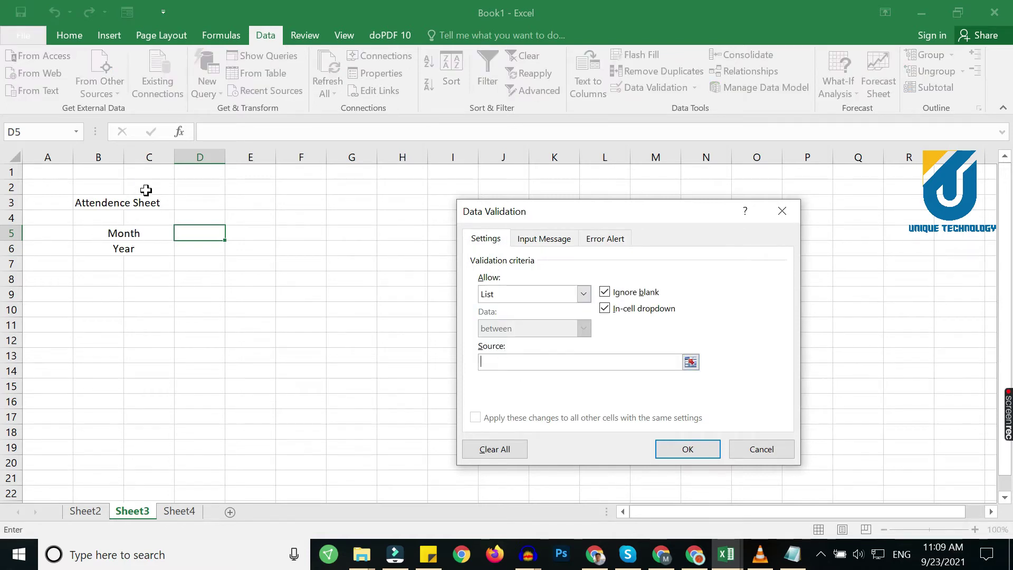
left_click(179, 511)
left_click(46, 174)
left_click_drag(46, 205, 51, 340)
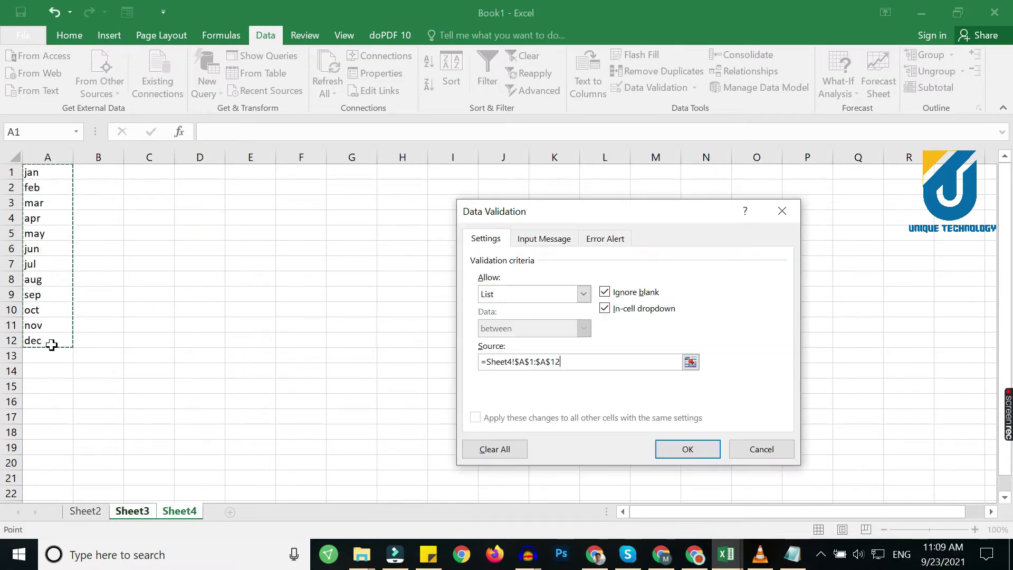
left_click(677, 443)
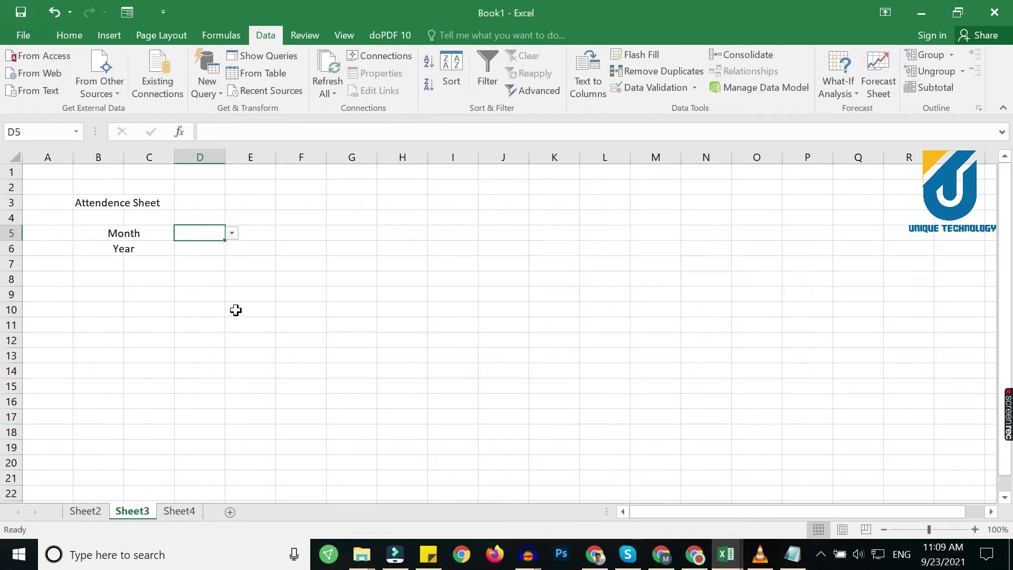
left_click(231, 233)
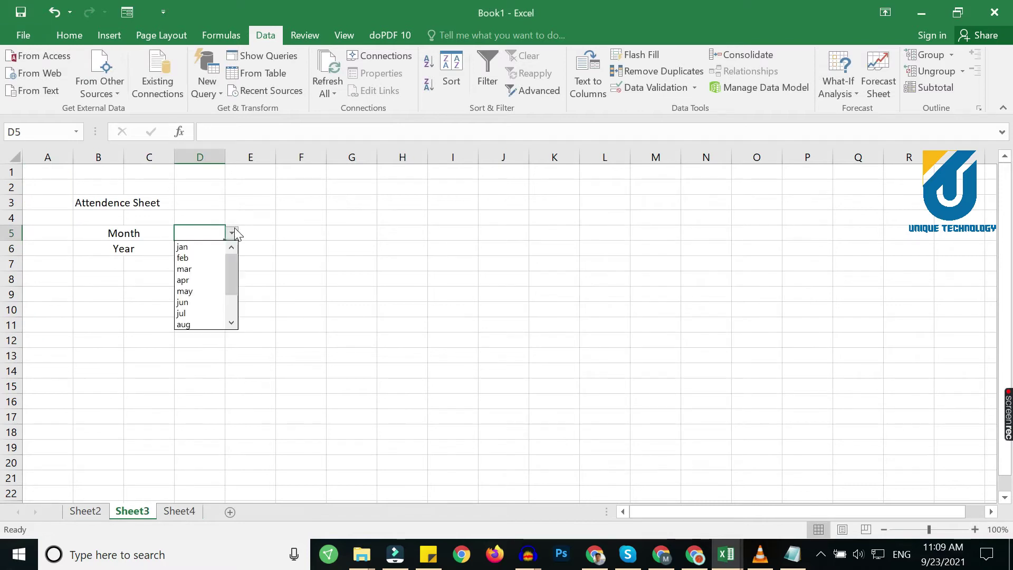
left_click(198, 247)
Give the year cell D6 a list validation with the source values 2021,2022,2023
left_click(199, 251)
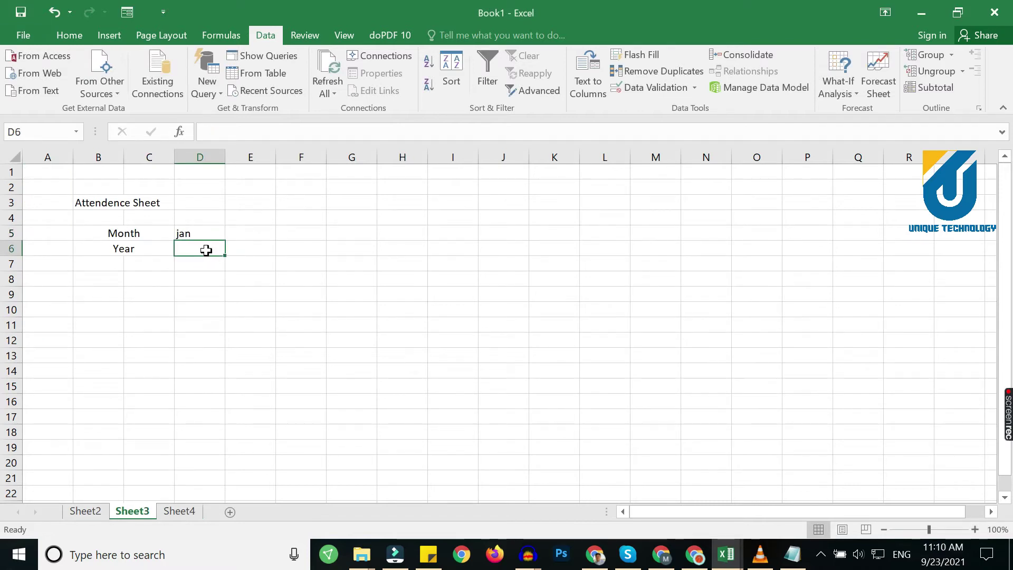
left_click(661, 88)
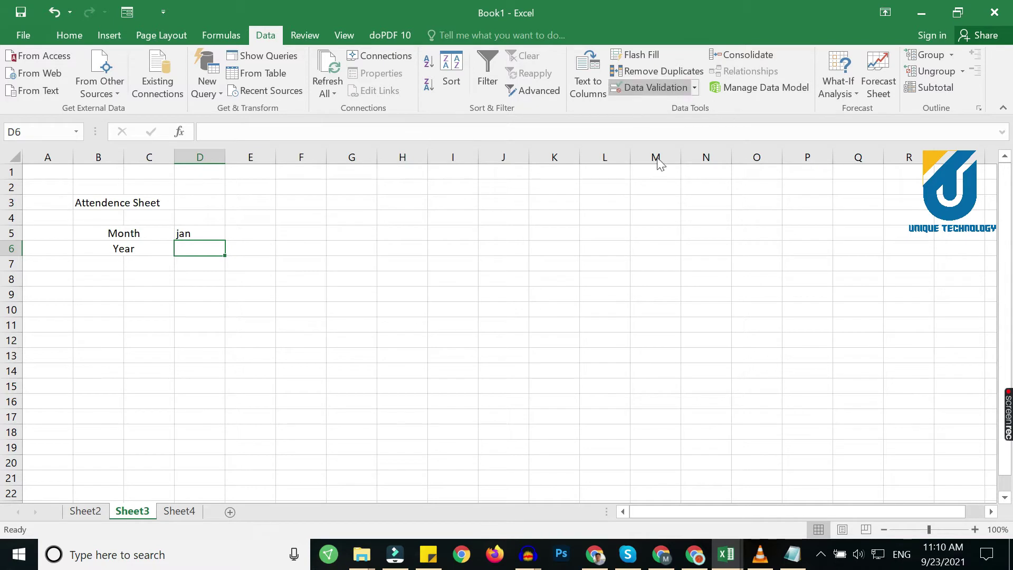
left_click(501, 294)
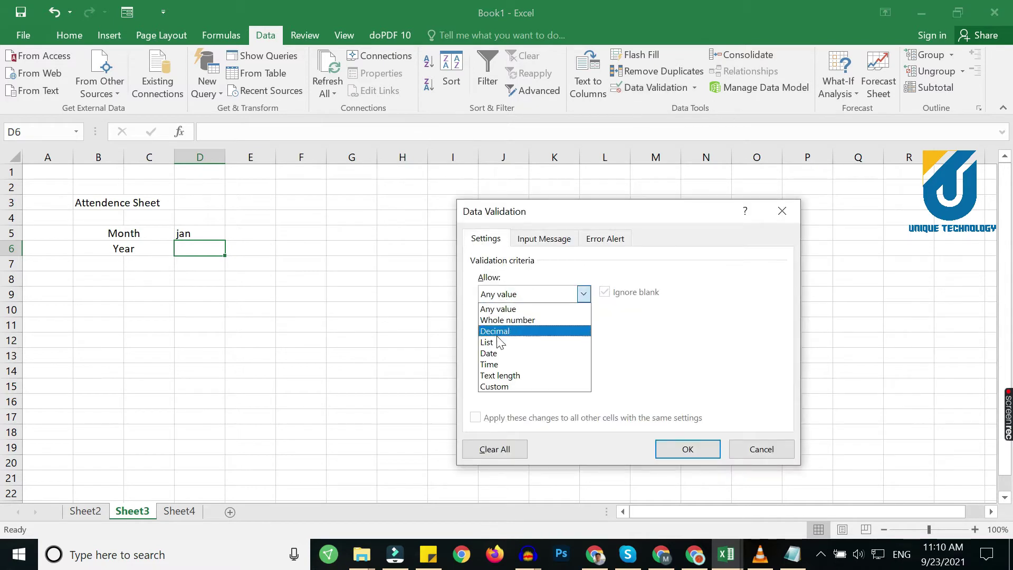
left_click(502, 340)
left_click(504, 362)
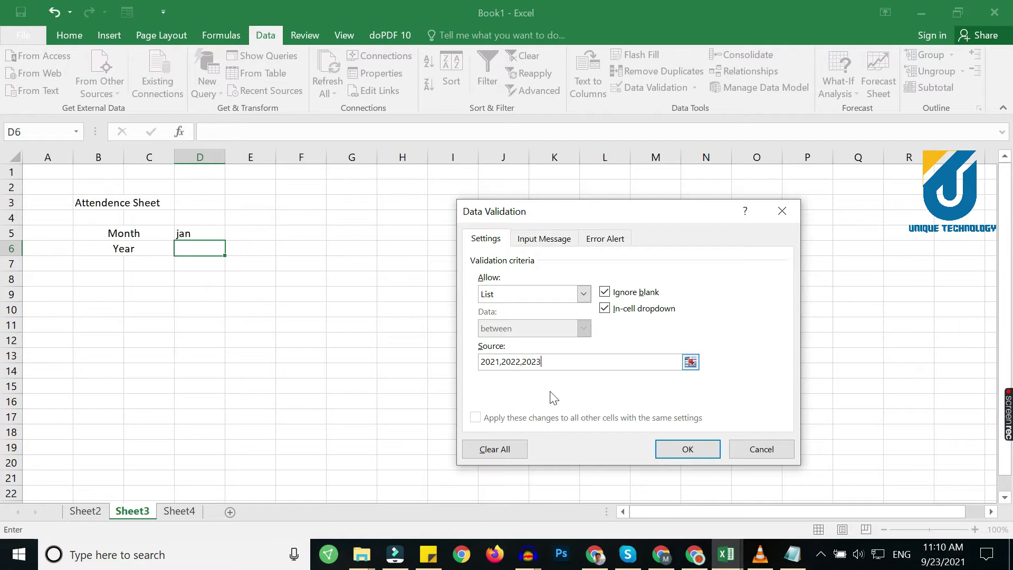
left_click(680, 452)
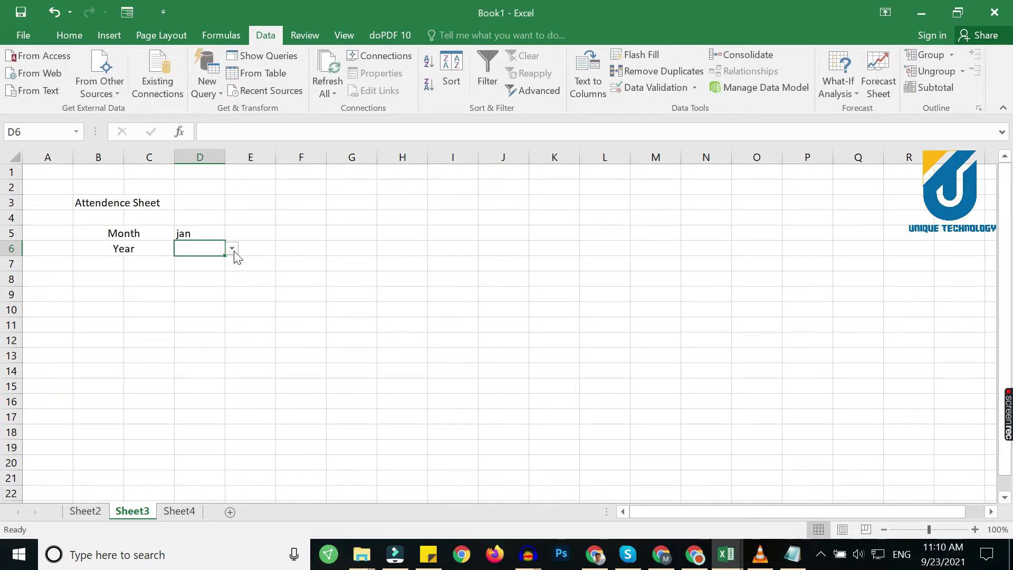
Try the year dropdown in D6 and choose 2021
left_click(233, 250)
left_click(215, 270)
left_click(231, 249)
left_click(214, 262)
left_click(216, 235)
Merge and center F4:G4 and enter the formula =DATEVALUE(1&D5&D6) for the month's start date
left_click(283, 211)
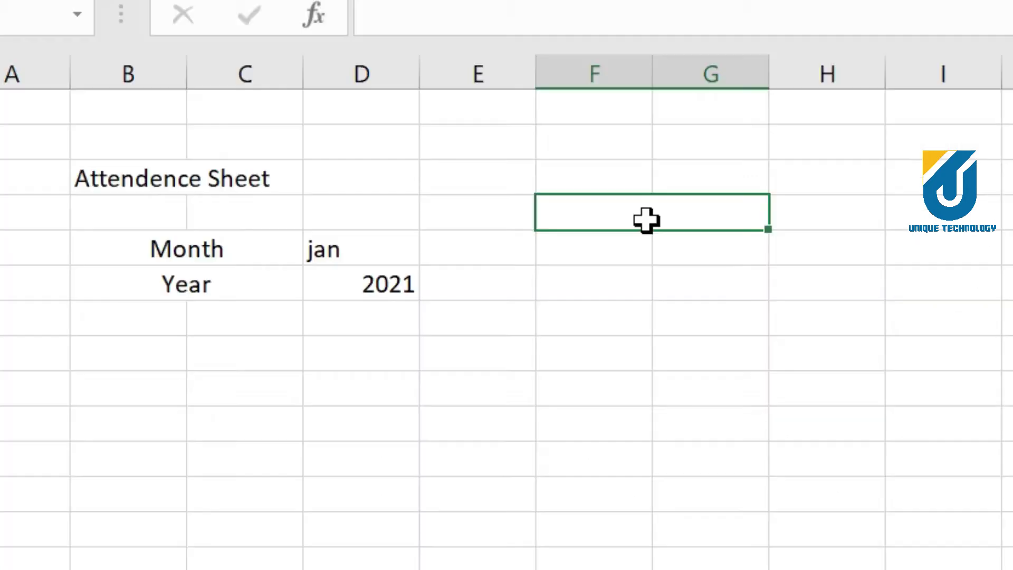
type("=dat")
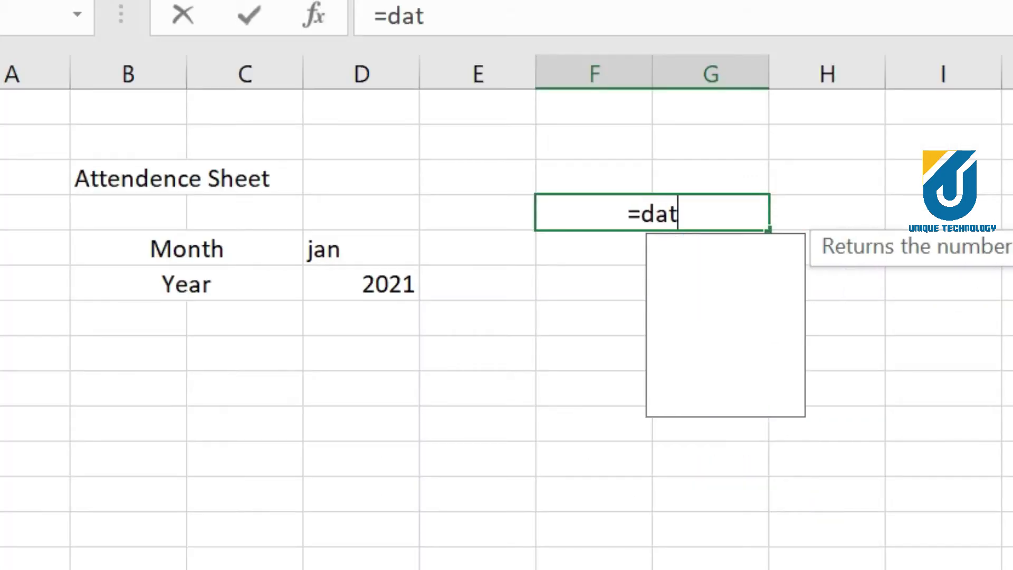
type("evalu")
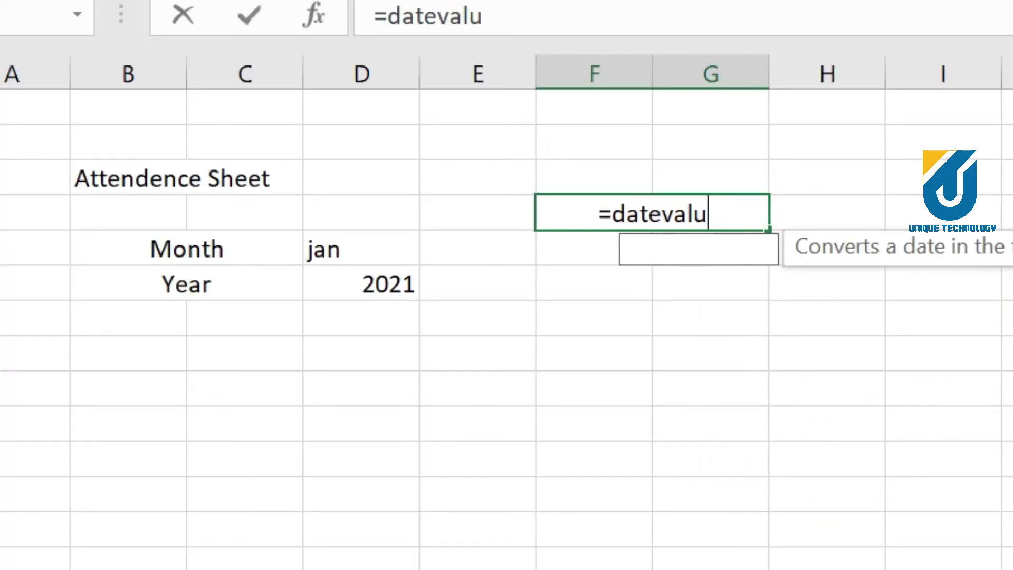
type("e(1,")
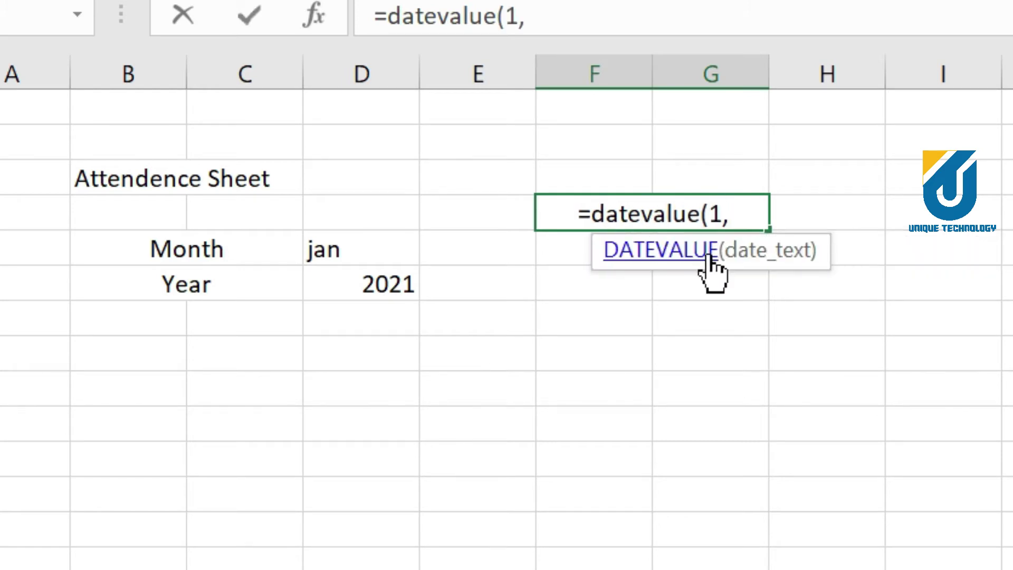
key("BackSpace")
type("&")
left_click(378, 248)
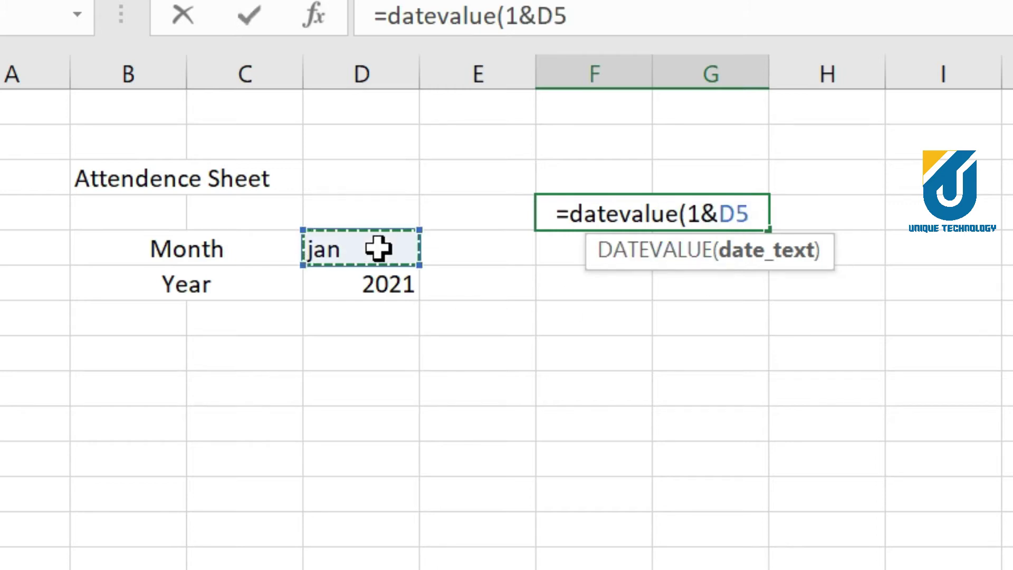
type("&")
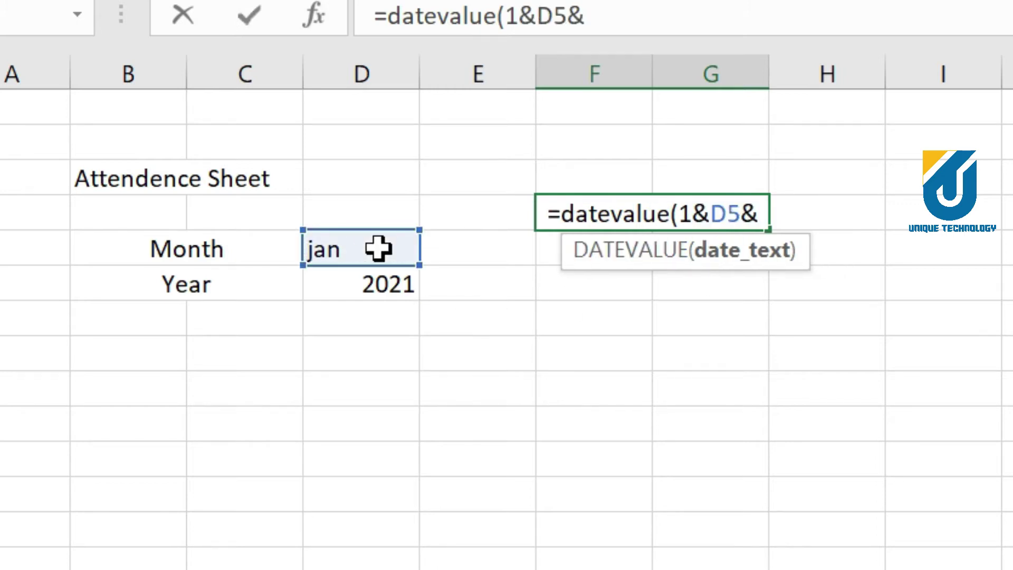
left_click(318, 281)
key("Return")
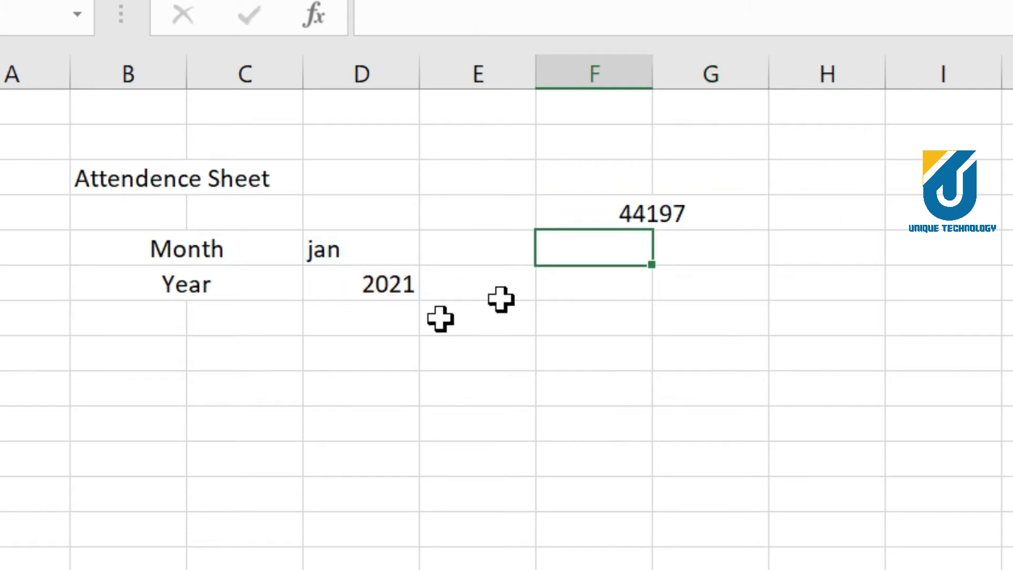
Format the start date in F4 with the Date category and the 14-Mar type
left_click(656, 215)
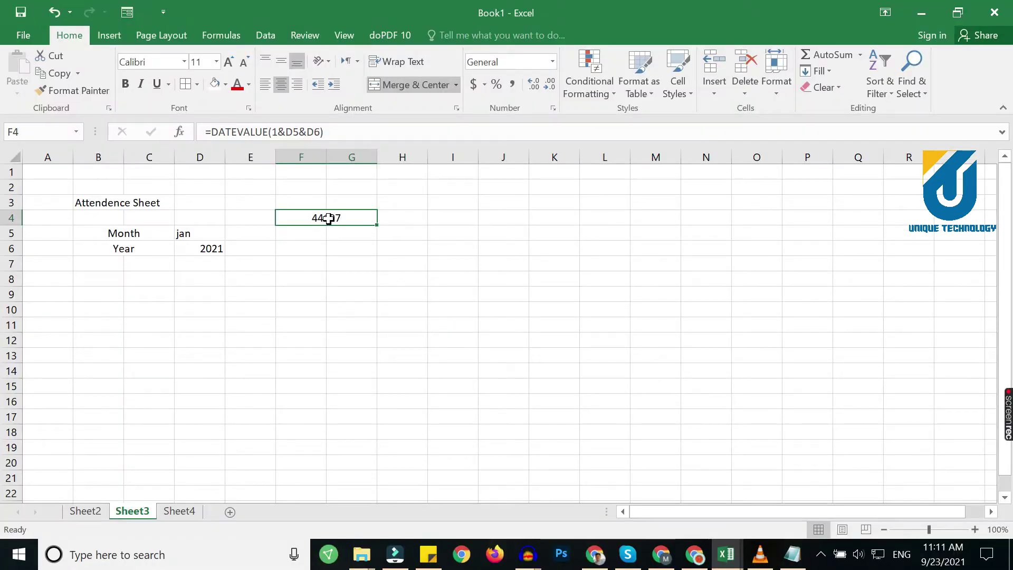
right_click(328, 218)
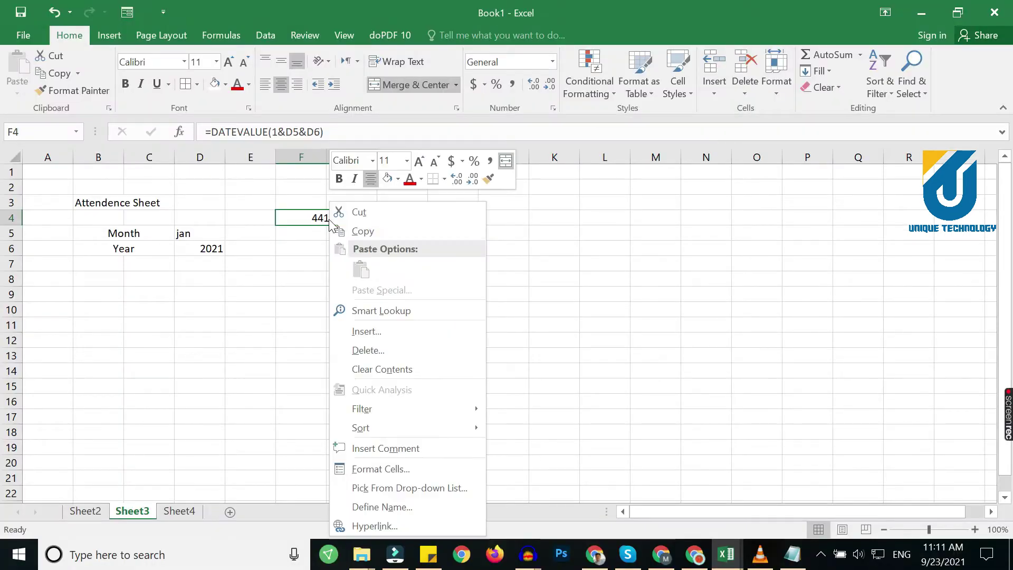
left_click(383, 470)
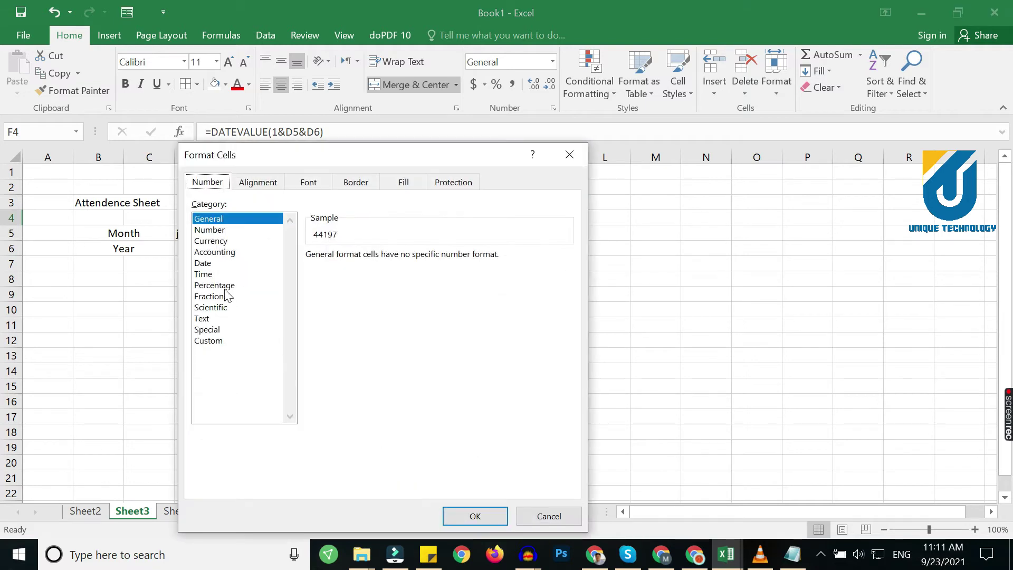
left_click(216, 264)
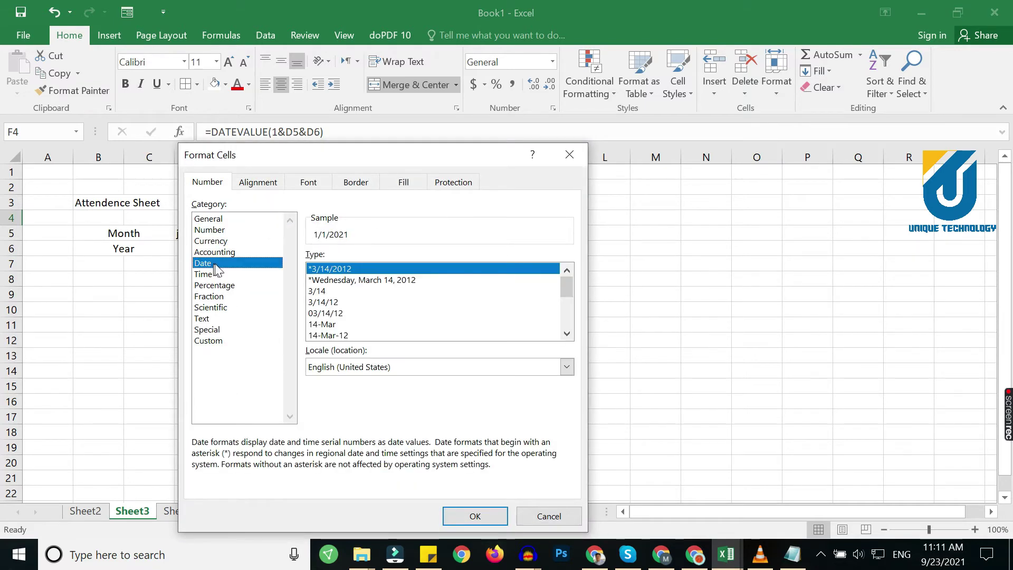
left_click(321, 325)
left_click(489, 517)
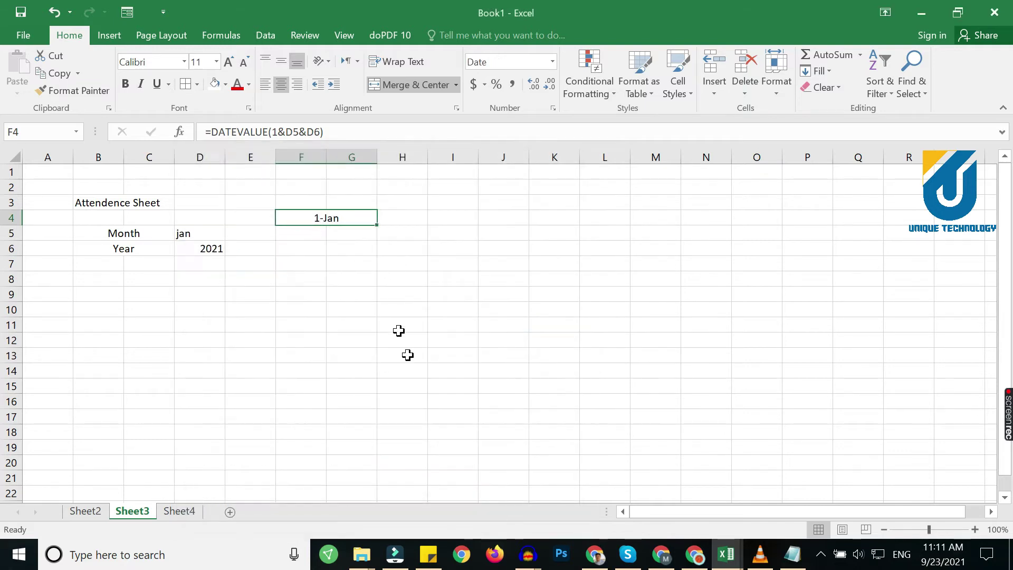
Enter the label TO in H4, beside the start date
left_click(323, 244)
left_click(329, 217)
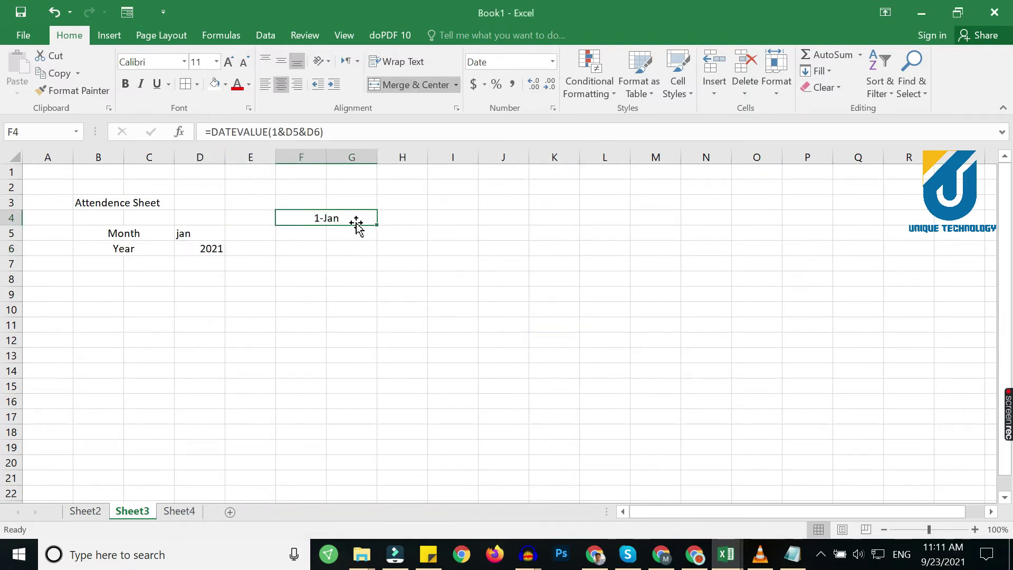
left_click(406, 218)
type("TO")
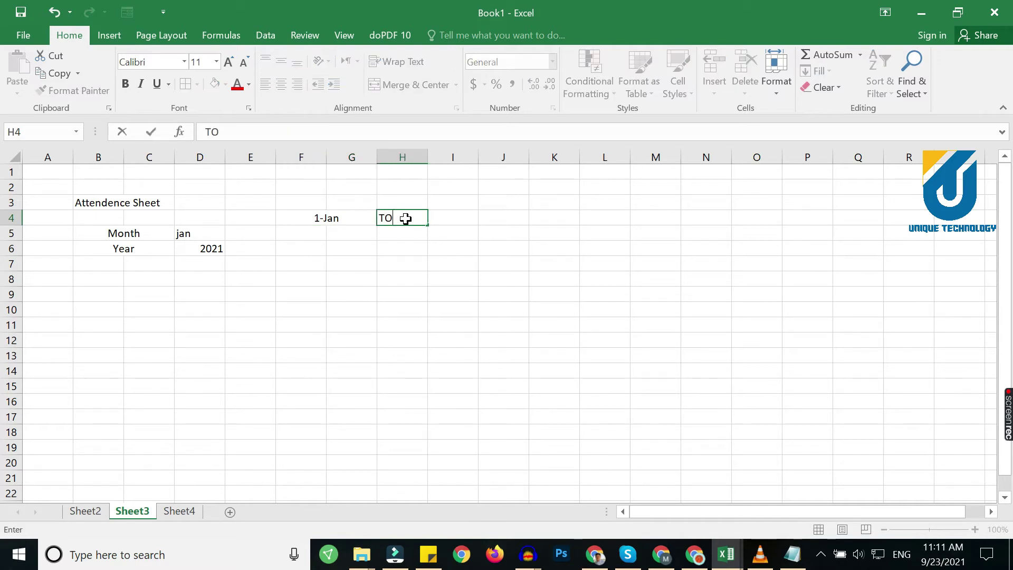
key("Tab")
Merge and center I4:J4 and enter the formula =EOMONTH(F4,0) for the month's end date
left_click_drag(454, 216, 503, 222)
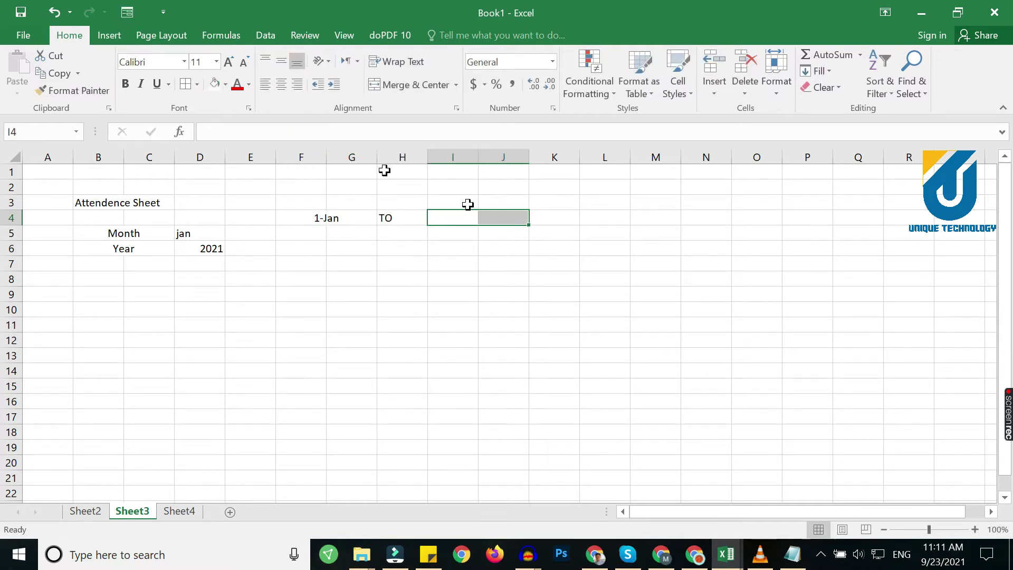
left_click(386, 82)
type("=E")
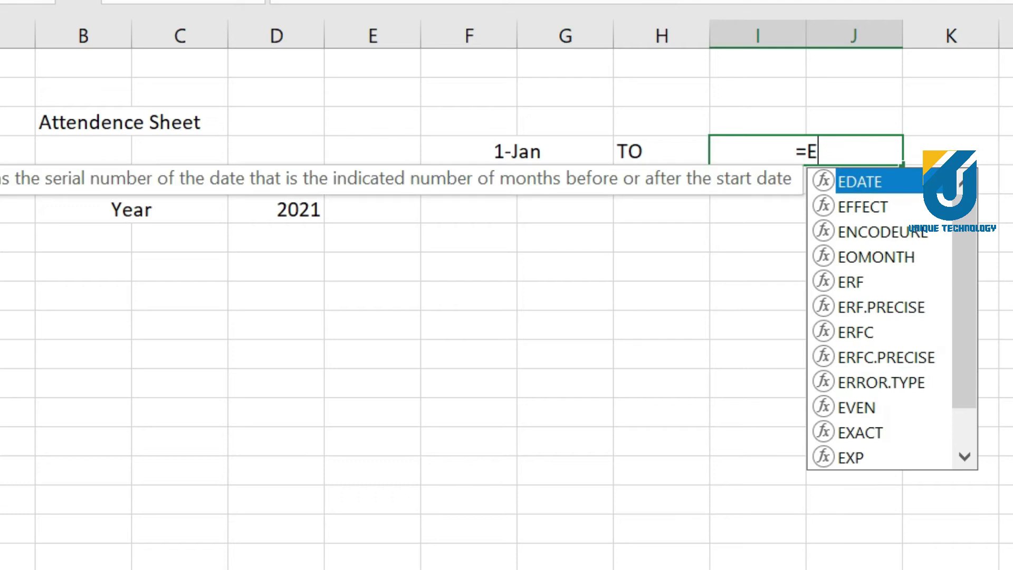
type("OM")
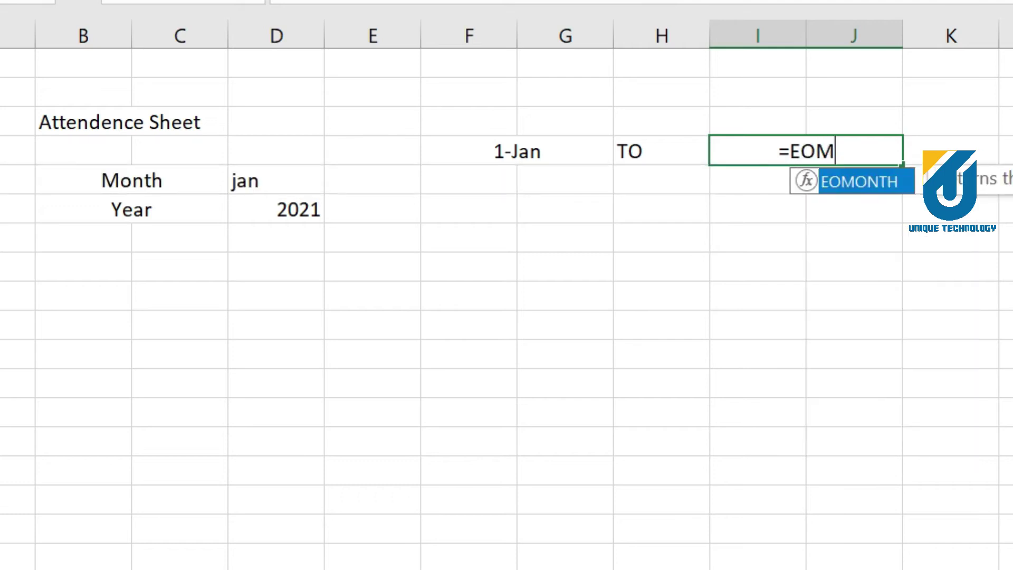
type("ONTH(")
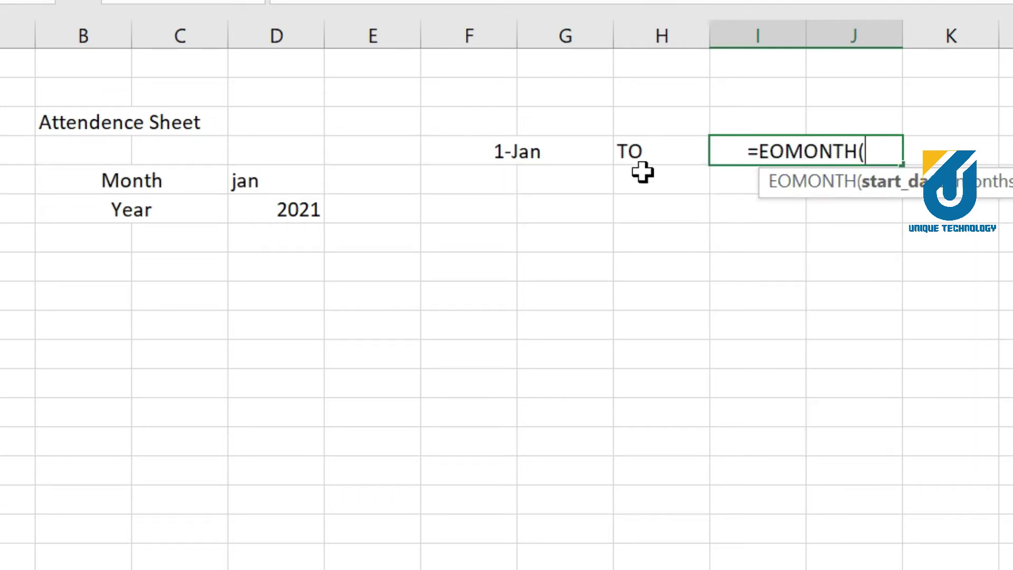
left_click(547, 149)
type(",")
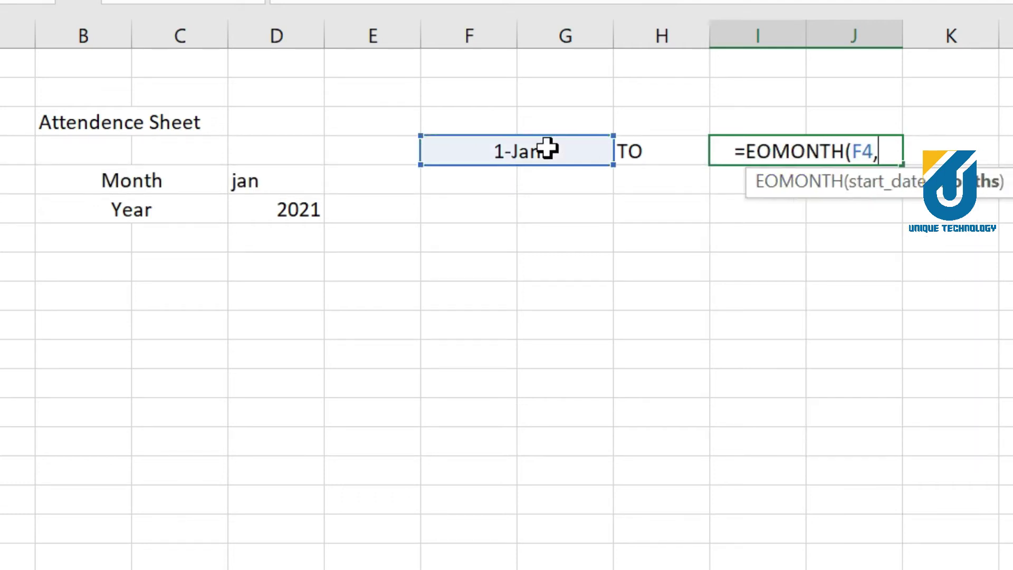
type("0)")
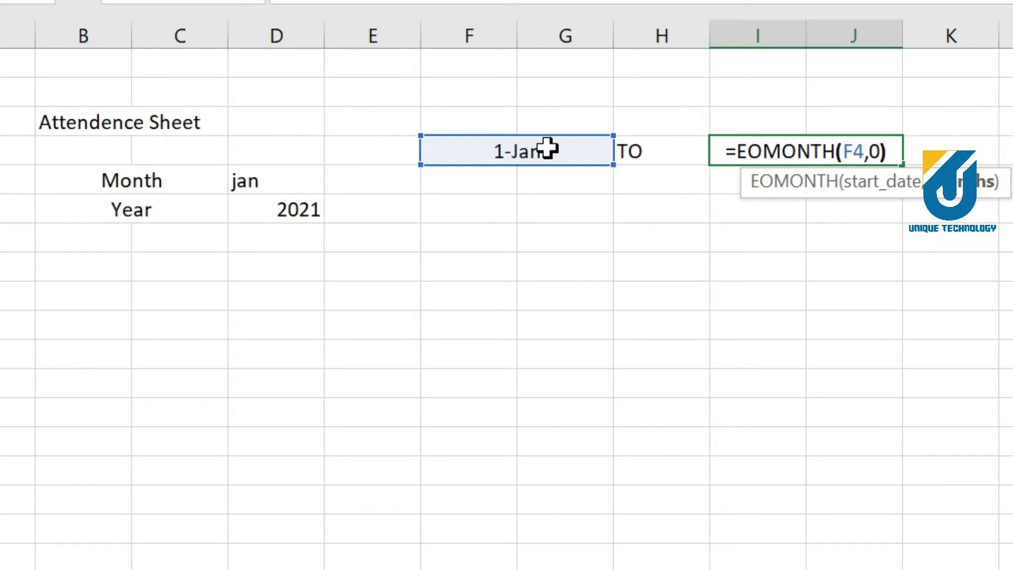
key("Return")
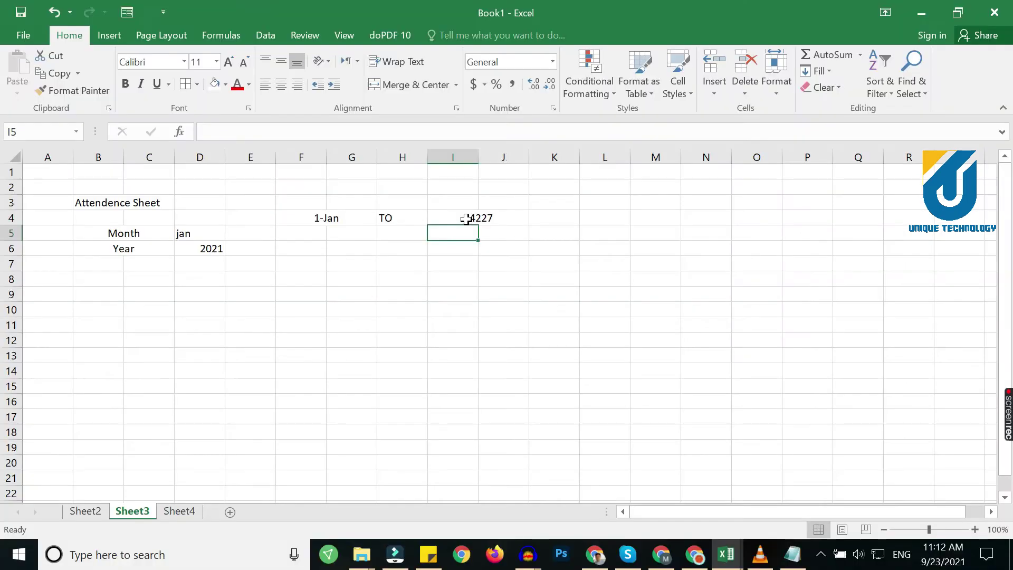
Format the end date in I4 with the Date category and the 14-Mar type
left_click(779, 150)
right_click(461, 221)
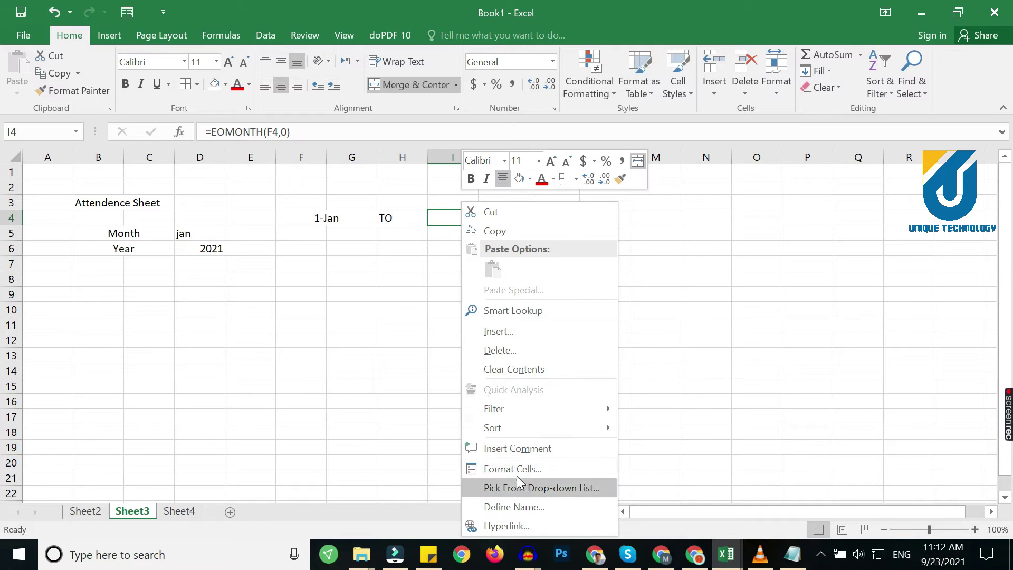
left_click(521, 464)
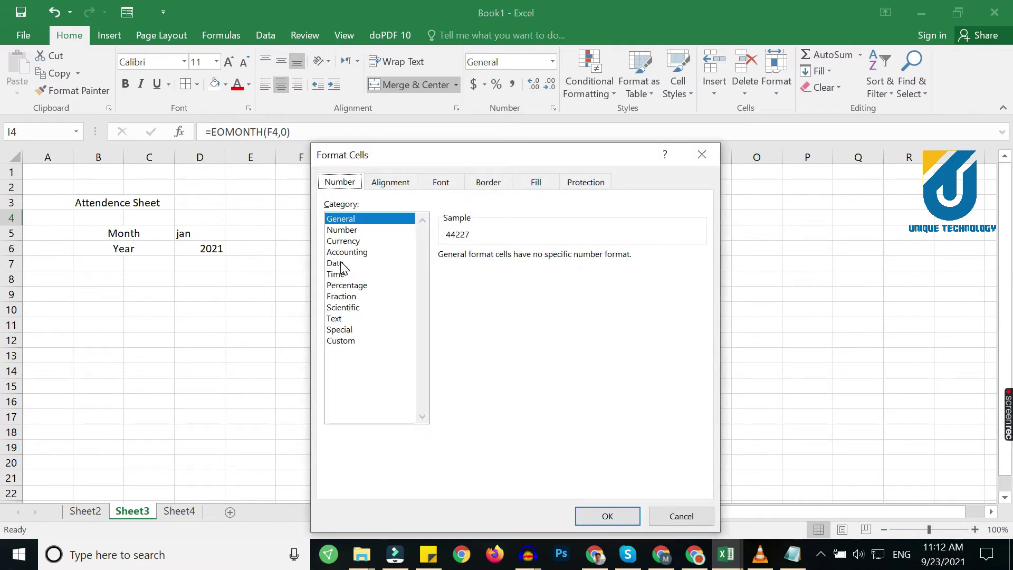
left_click(340, 263)
left_click(457, 324)
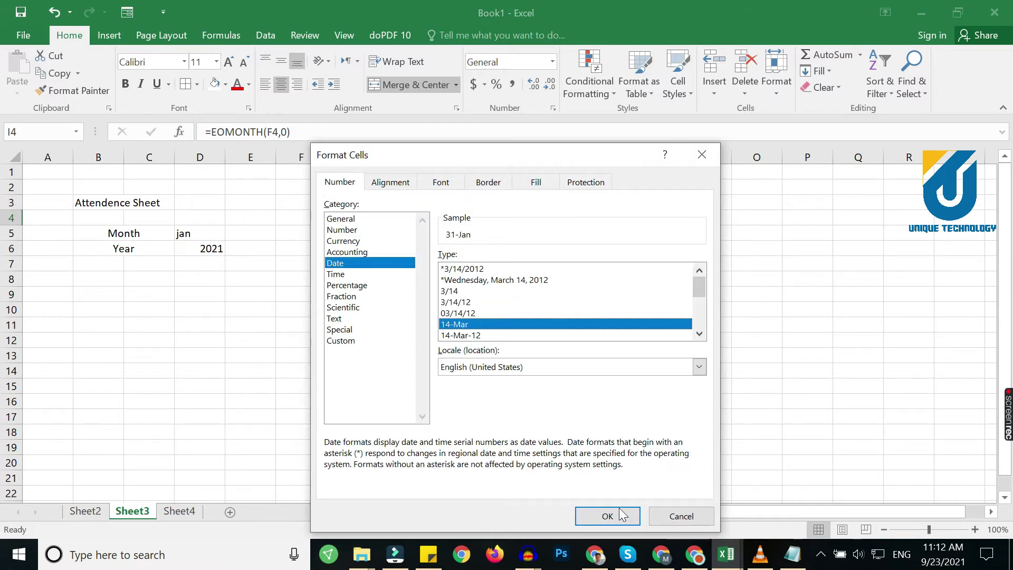
left_click(616, 512)
left_click(441, 312)
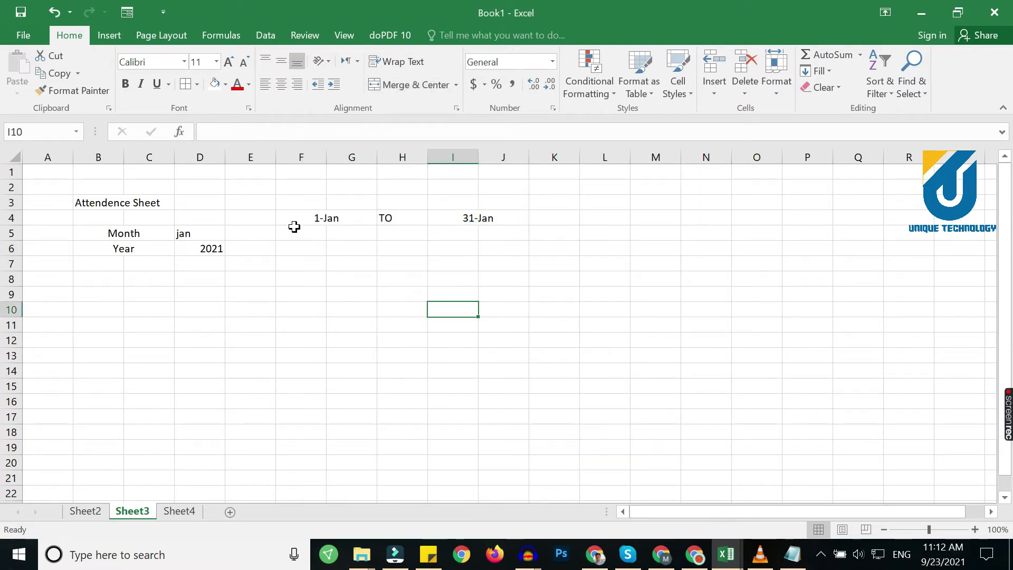
left_click(331, 218)
left_click(465, 218)
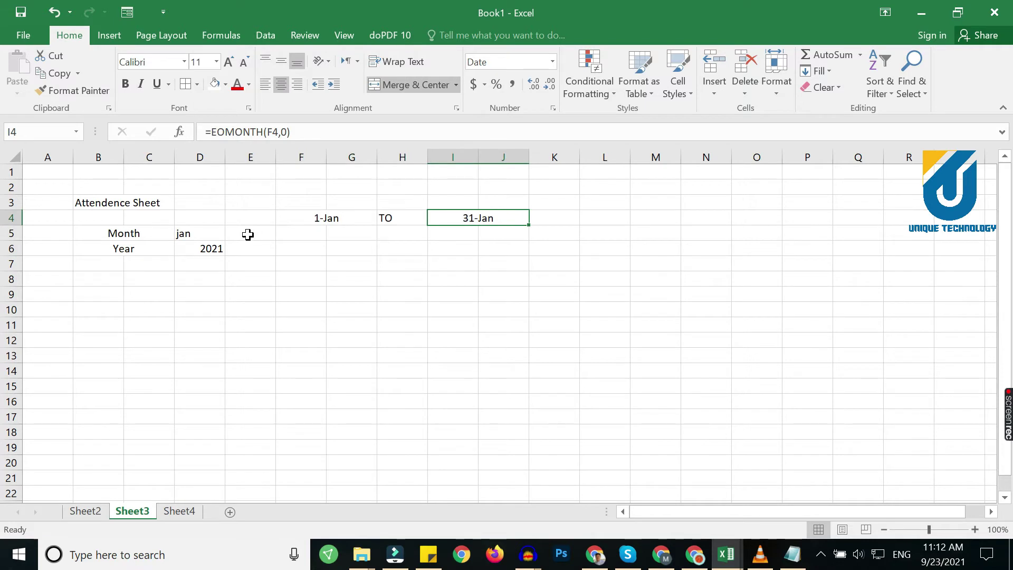
Insert two blank rows above the Month row
right_click(12, 233)
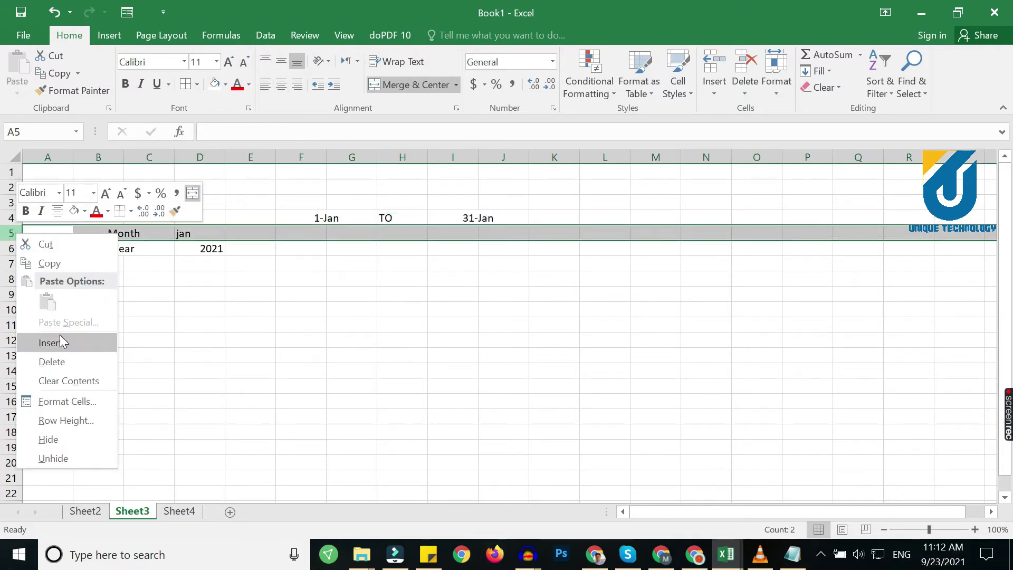
left_click(51, 343)
left_click(254, 239)
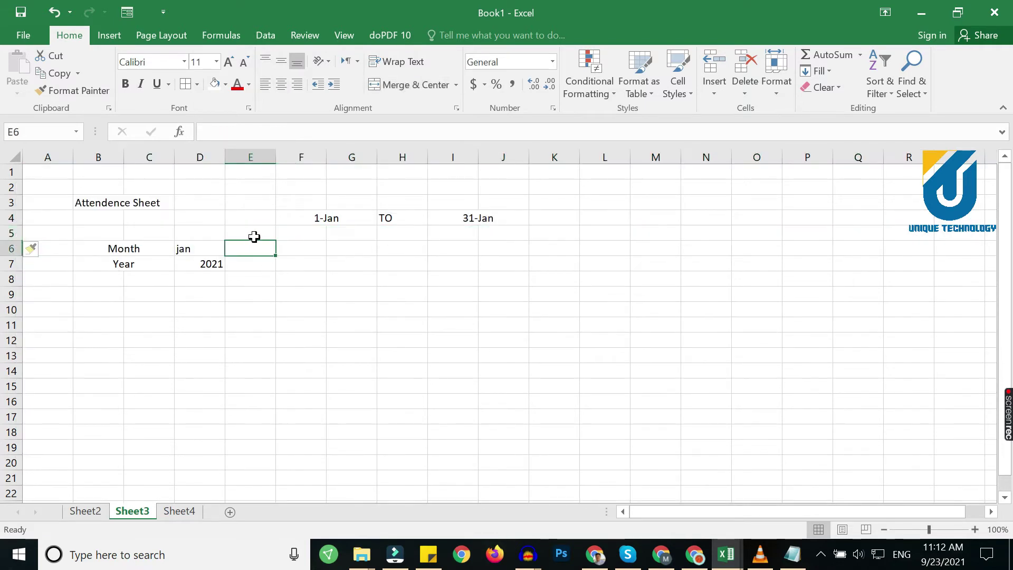
left_click(293, 235)
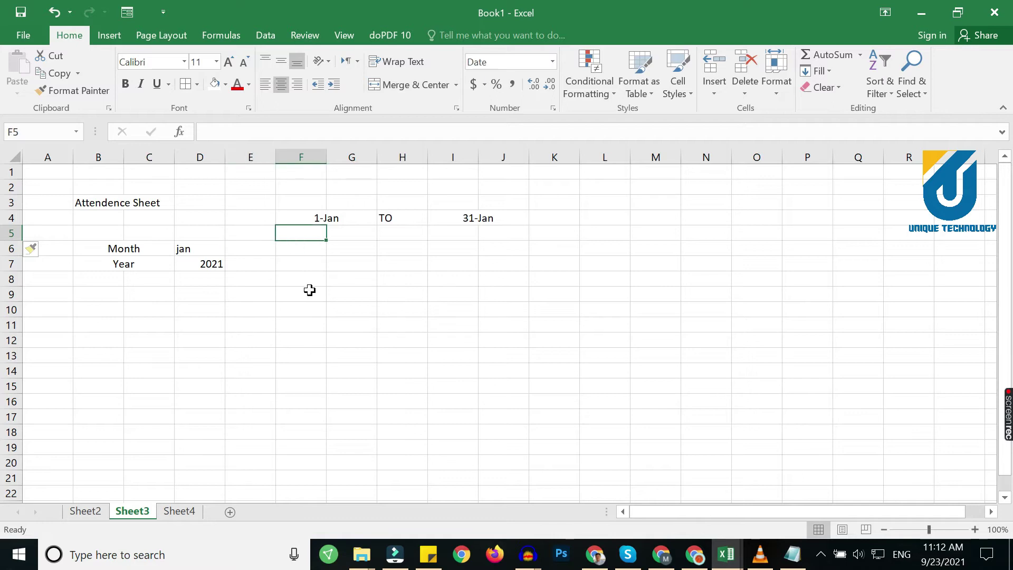
right_click(12, 234)
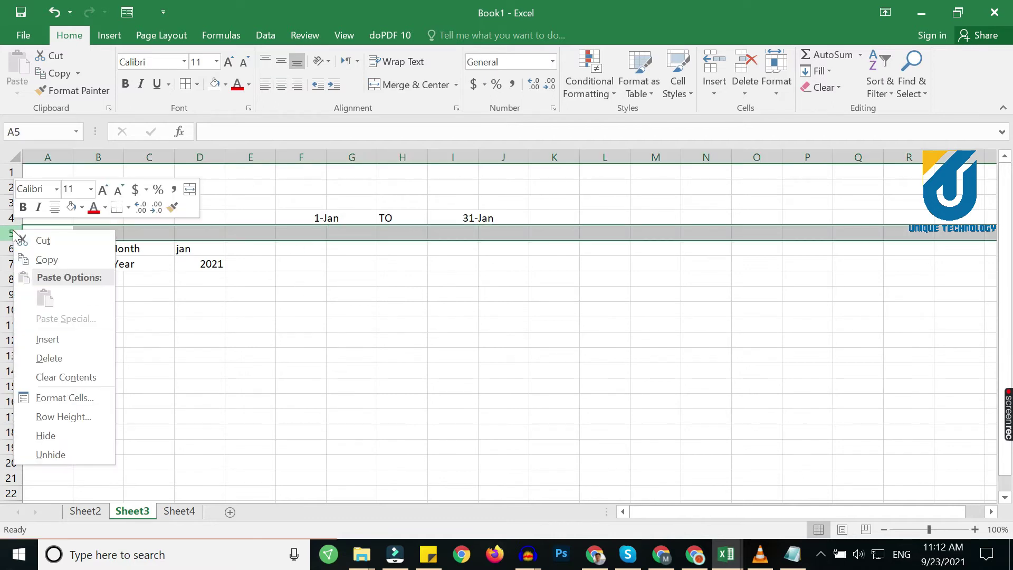
left_click(56, 338)
left_click(270, 248)
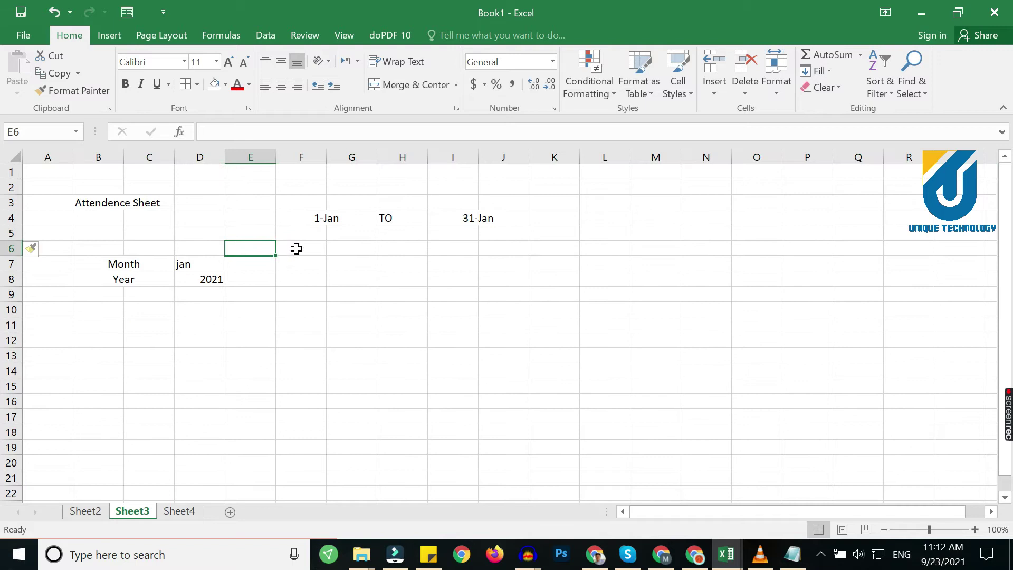
Enter the formula =F4 in F6 as the first date of the date row
left_click(296, 249)
type("=")
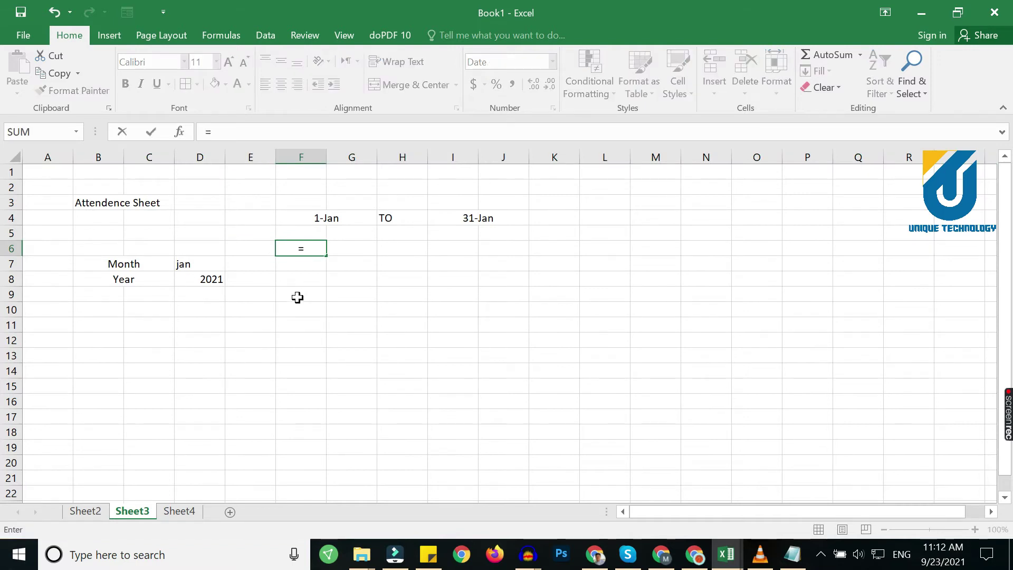
left_click(324, 219)
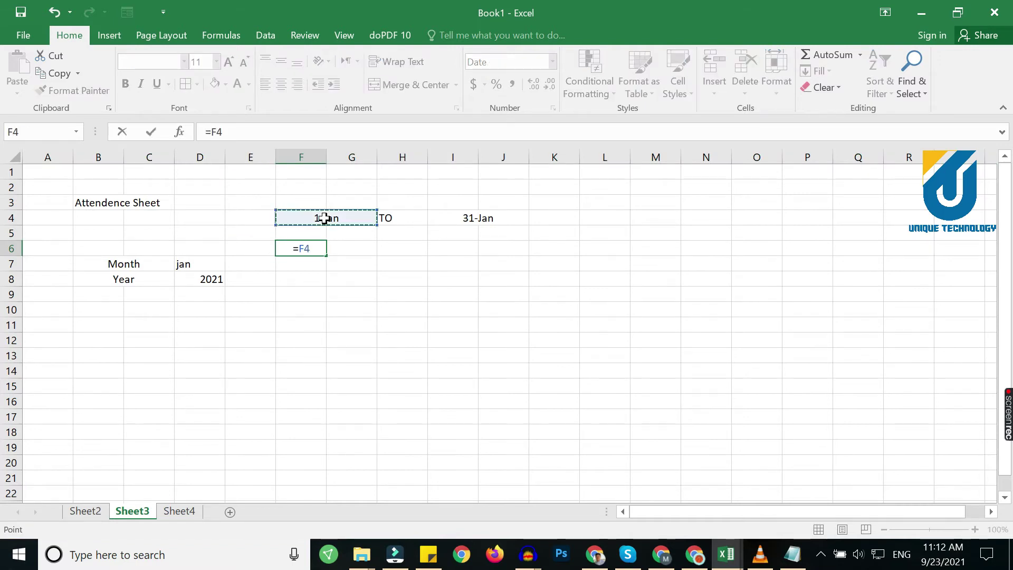
key("Return")
Apply the custom number format dd to the first date in F6
left_click(300, 250)
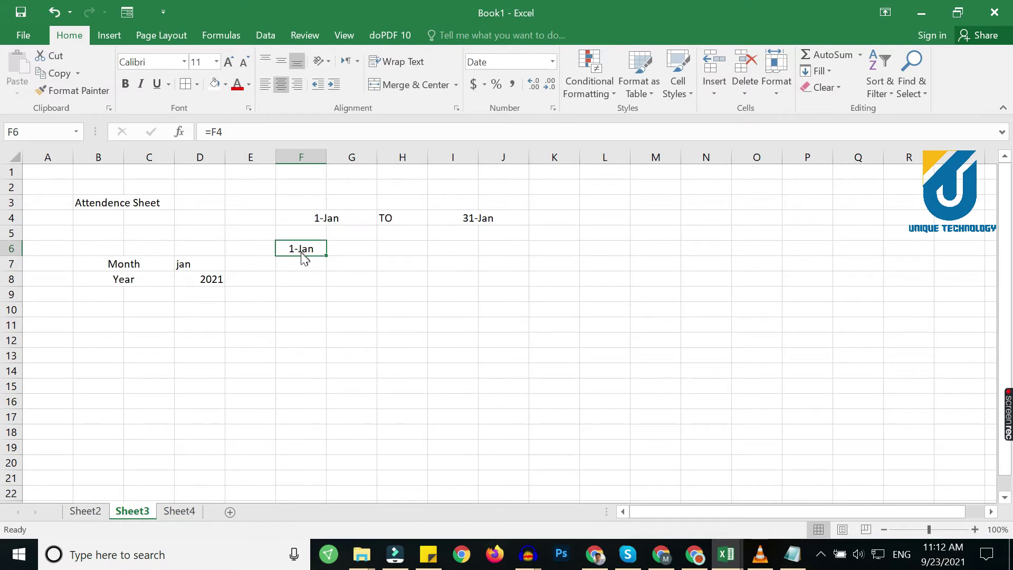
right_click(303, 257)
left_click(365, 473)
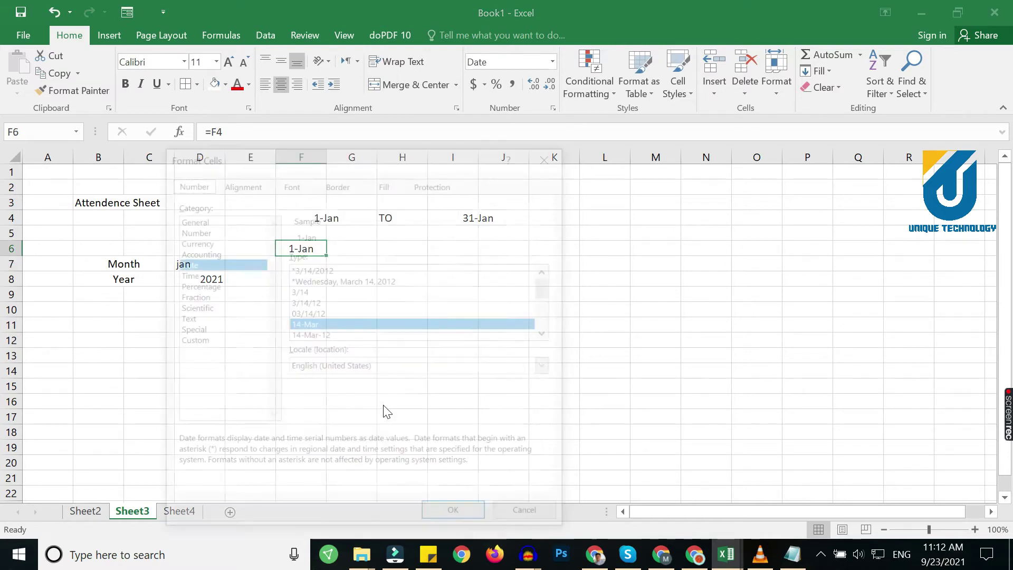
left_click(199, 344)
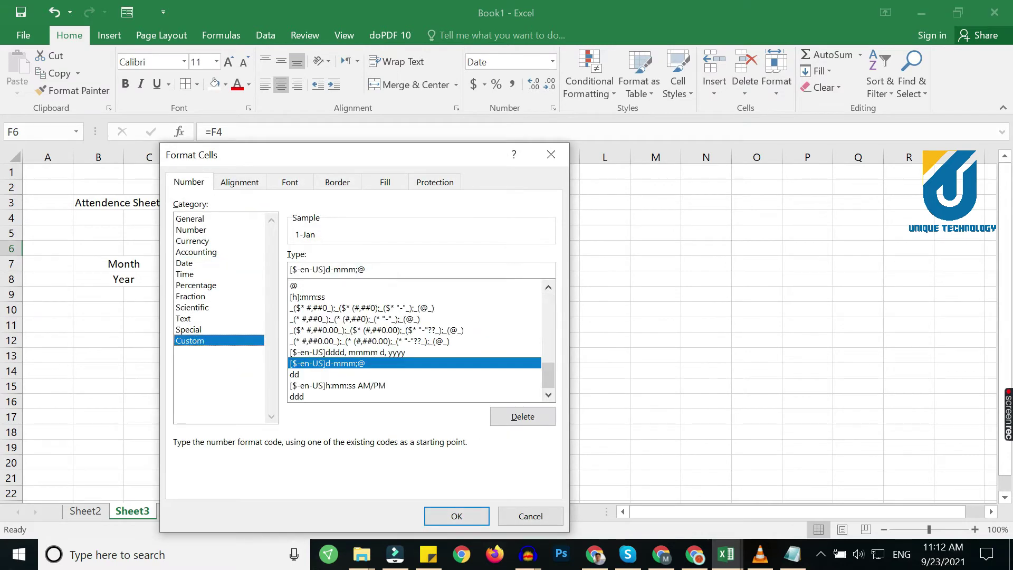
double_click(338, 270)
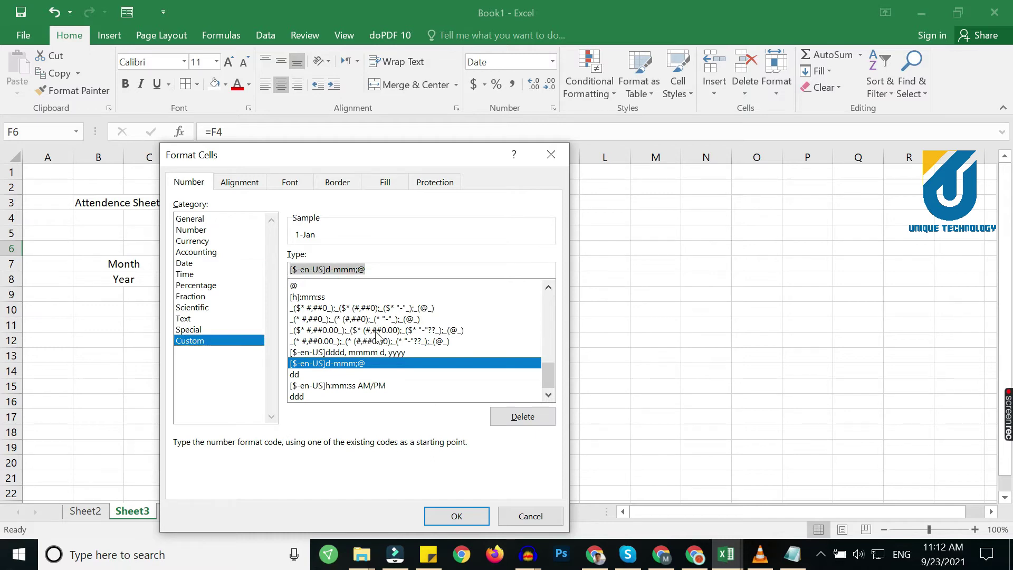
type("dd")
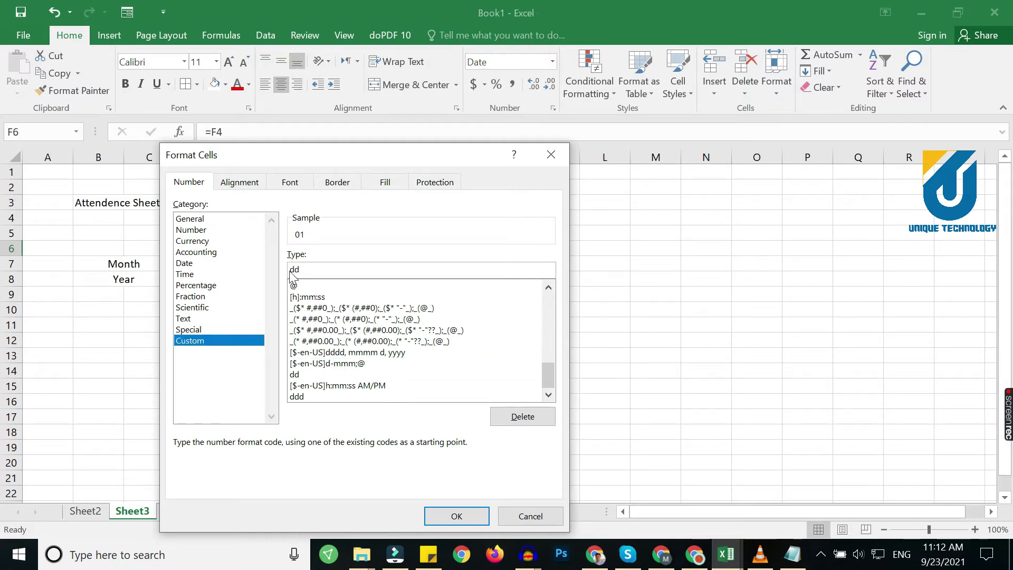
left_click(457, 516)
left_click(319, 279)
left_click(311, 247)
Build the formula =IF(F6<I4,F6+1,"") in G6 for the second date of the date row
left_click(341, 248)
type("=")
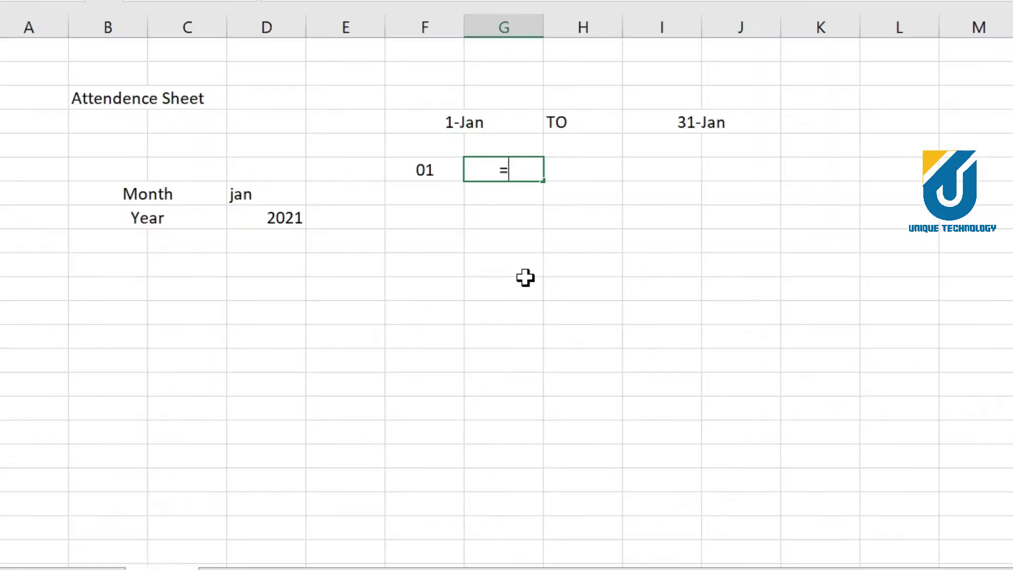
type("if(")
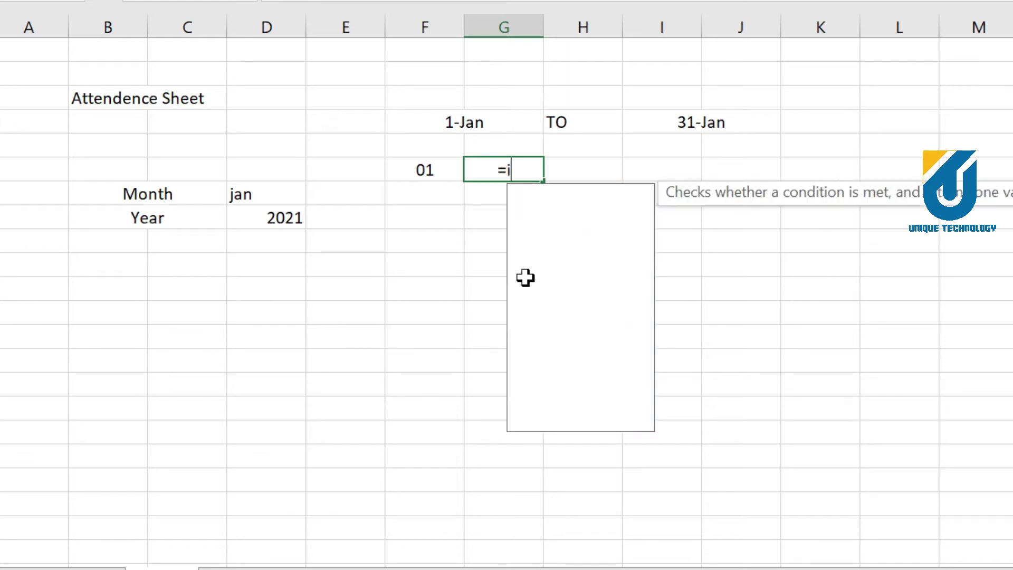
left_click(440, 168)
type("<")
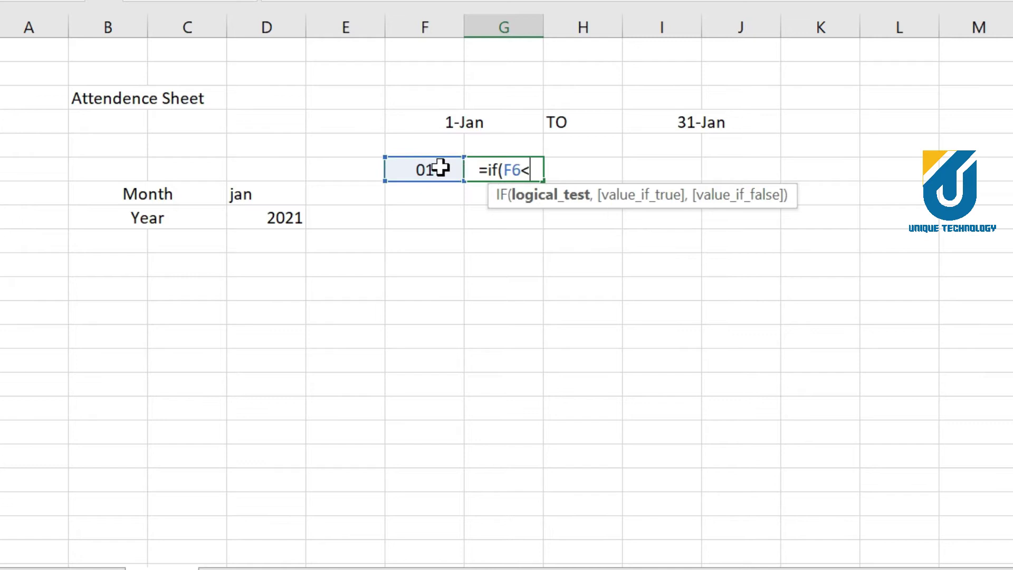
left_click(692, 127)
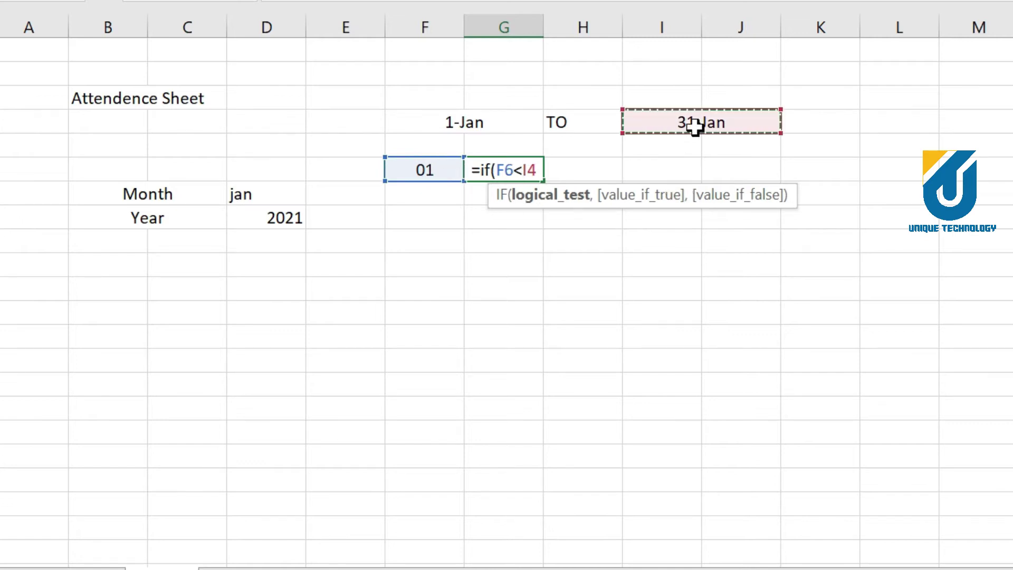
type(",")
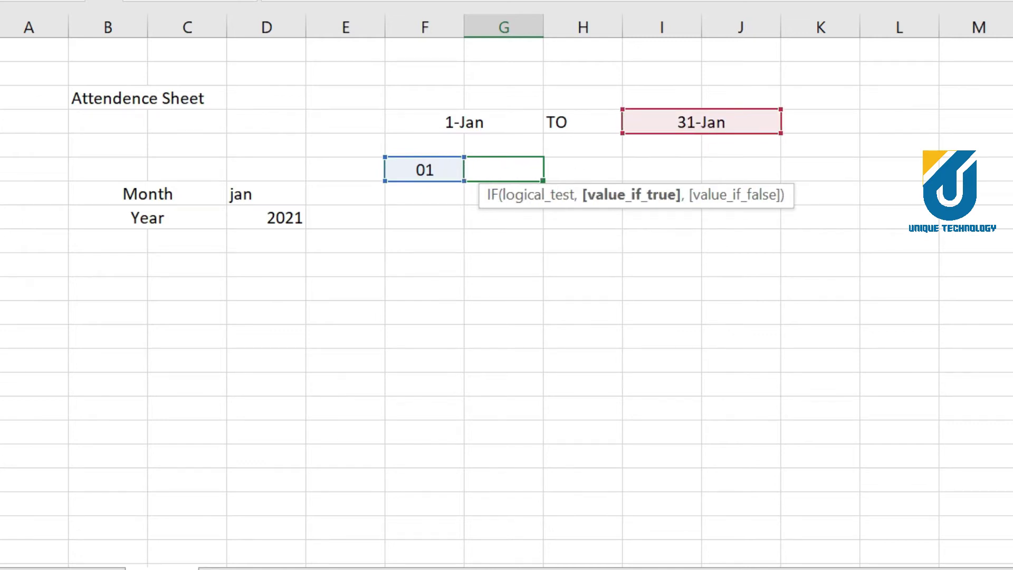
left_click(425, 169)
type("+1,")
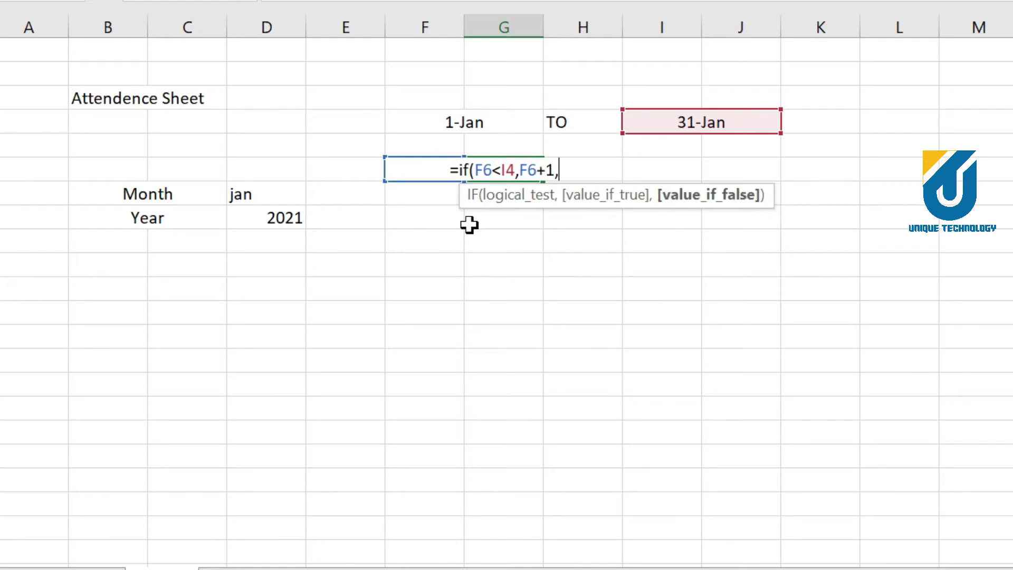
type("\"\"")
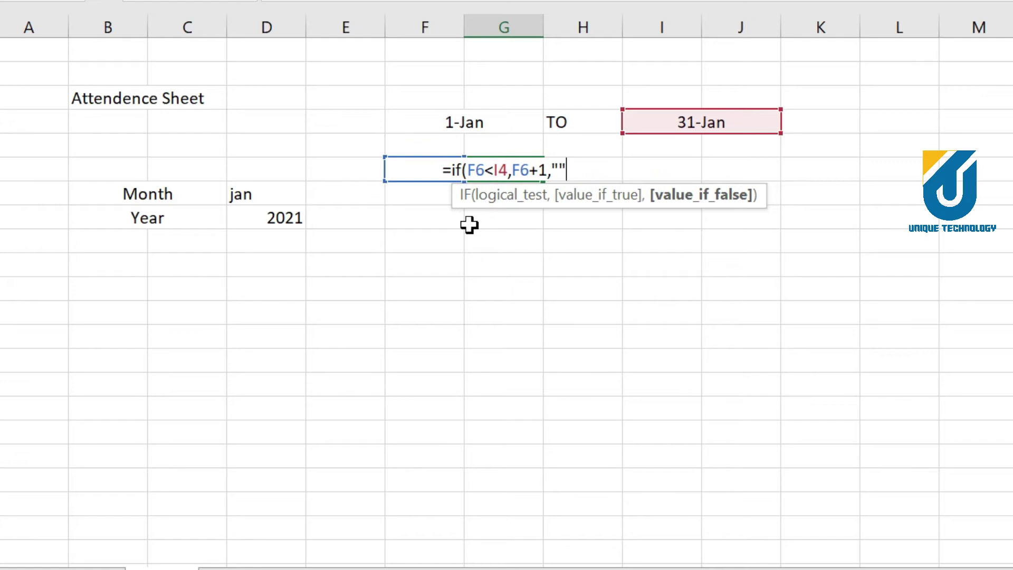
type(")")
Make the end-date reference in the G6 formula absolute as $I$4 and commit the formula
left_click(496, 172)
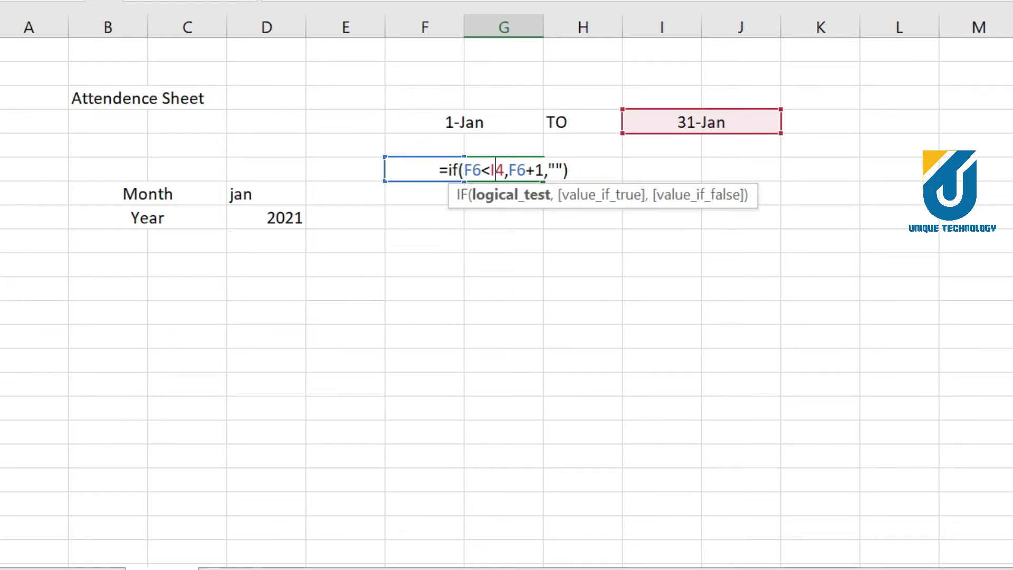
double_click(496, 170)
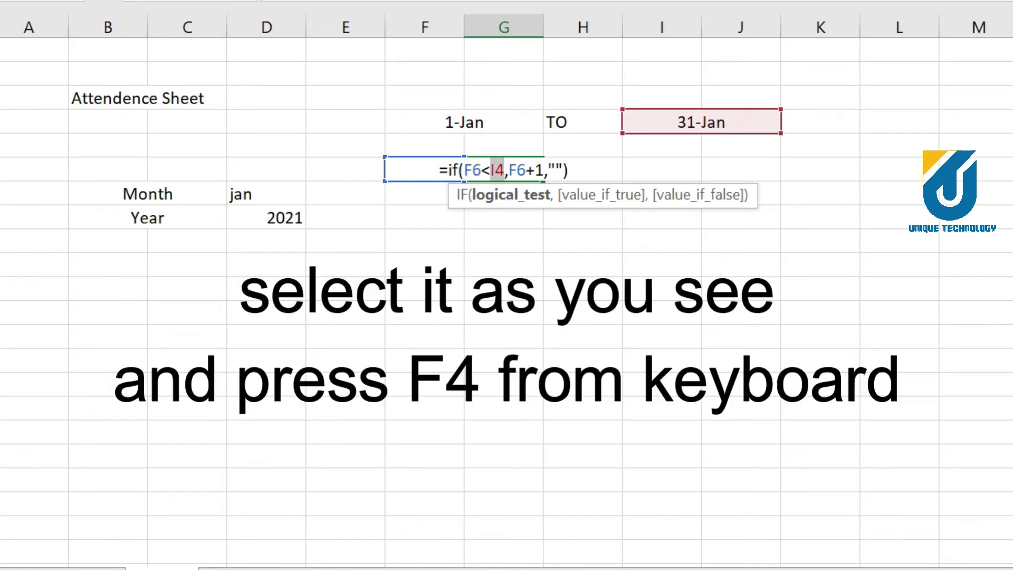
key("F4")
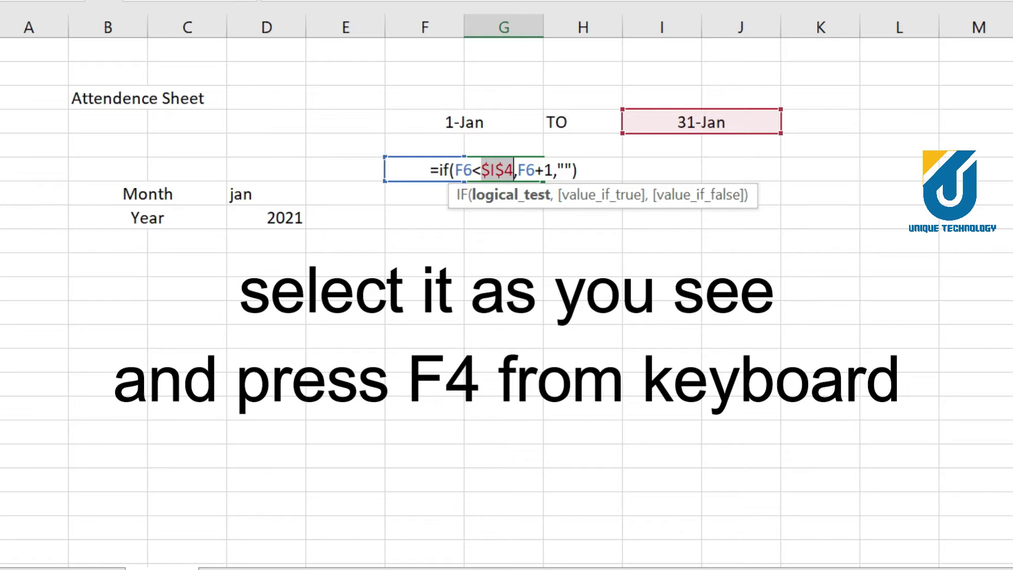
left_click(579, 171)
key("Return")
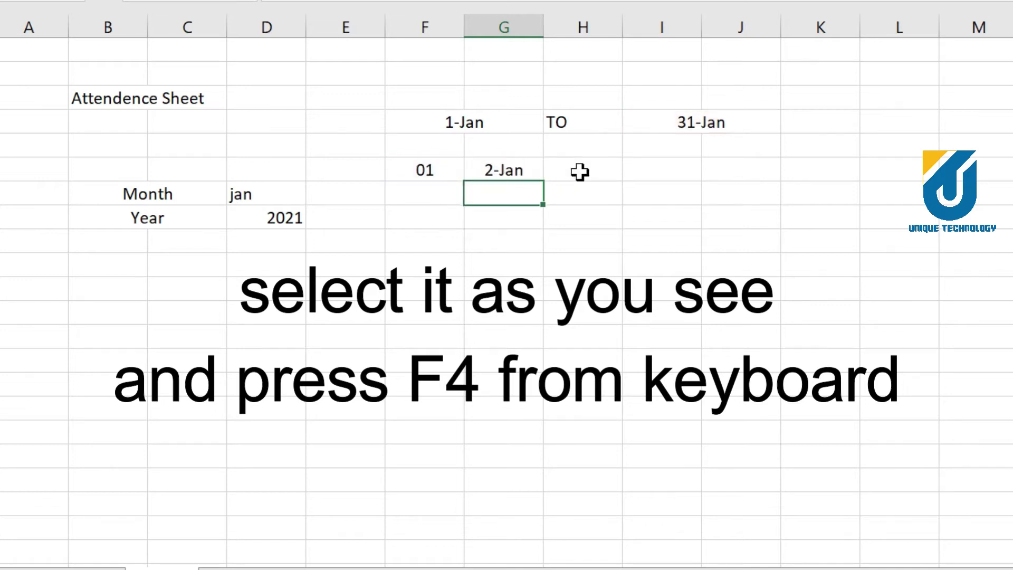
Copy the day-number format of F6 onto G6 with Format Painter
left_click(494, 170)
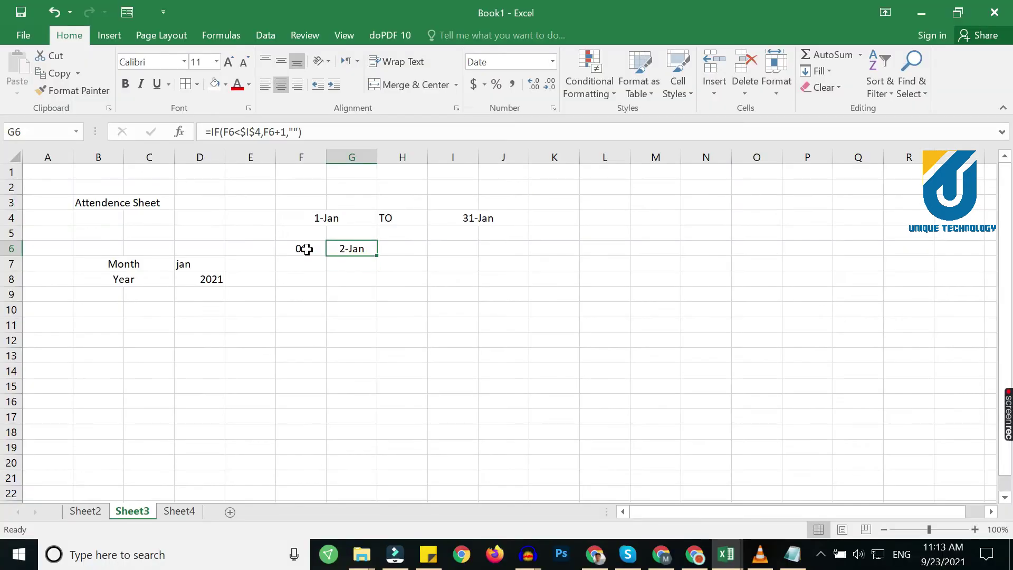
left_click(307, 249)
left_click(338, 252)
left_click(300, 249)
left_click(85, 91)
left_click(350, 248)
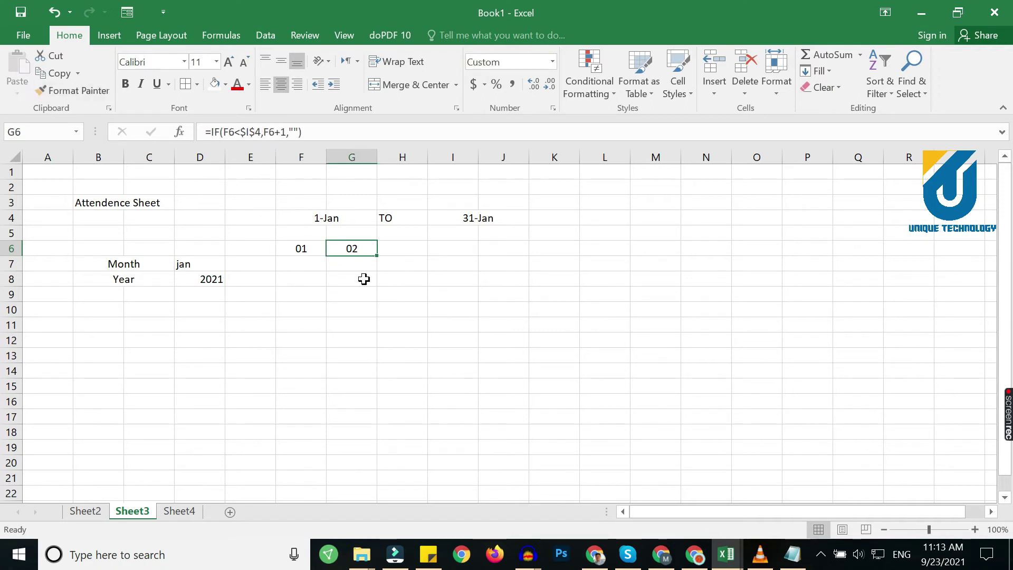
Fill the date formula from G6 across row 6 to AJ6
left_click(314, 248)
left_click(355, 248)
left_click_drag(378, 255, 685, 252)
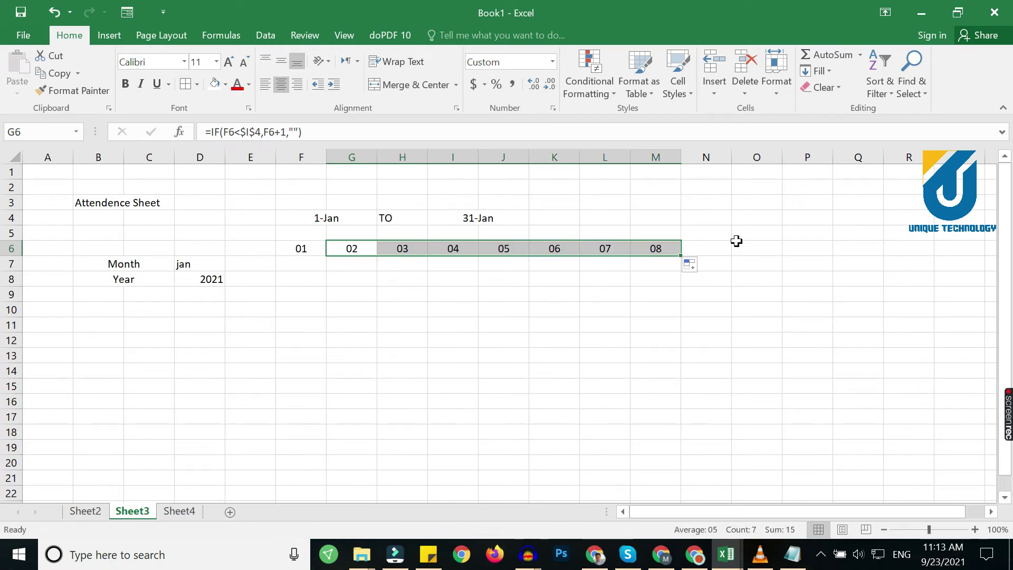
left_click_drag(685, 257, 809, 269)
left_click(685, 262)
left_click(679, 251)
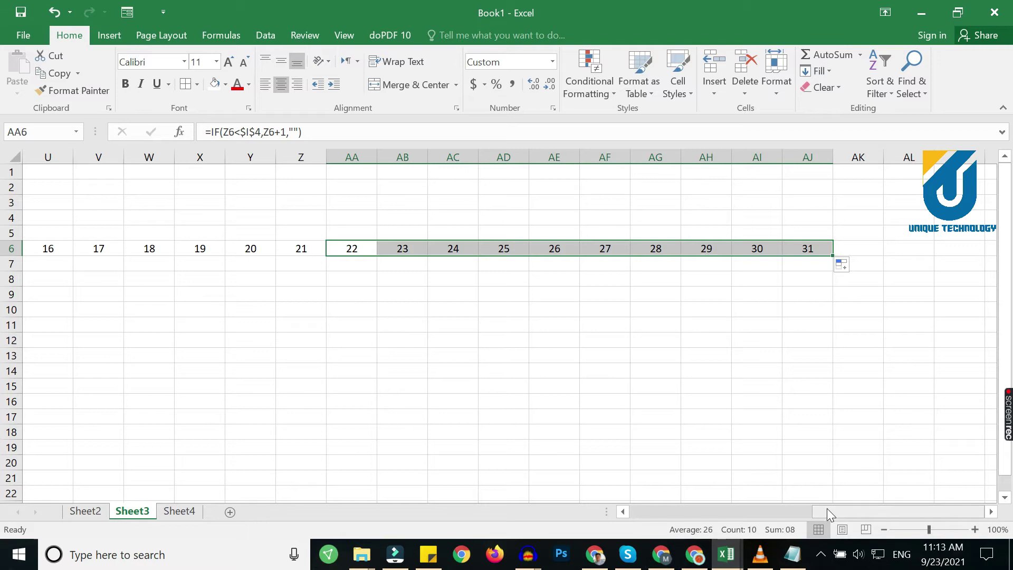
Narrow the date columns F to AJ together so the whole month fits compactly
left_click_drag(801, 159, 166, 165)
left_click_drag(531, 154, 480, 157)
left_click(185, 278)
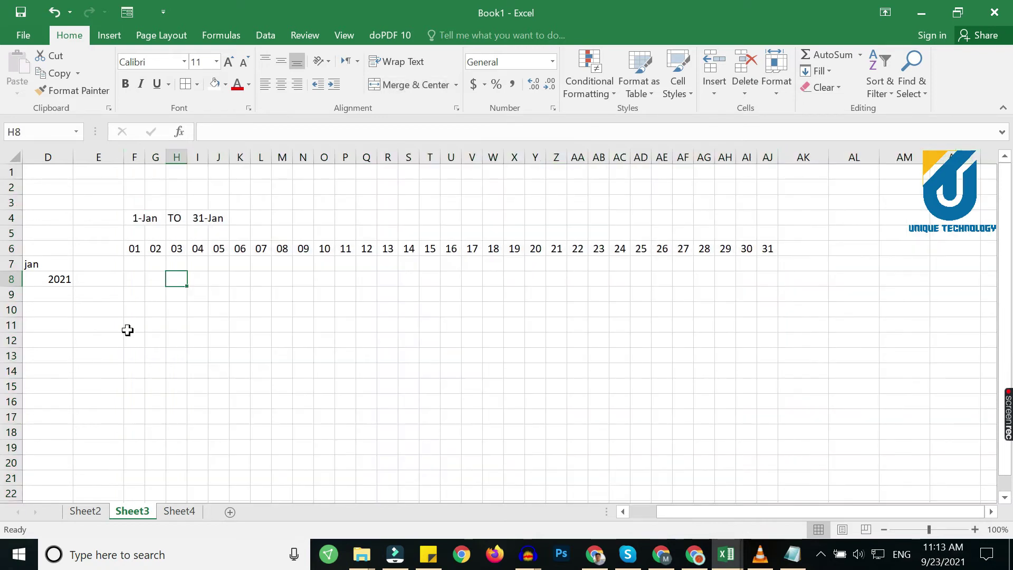
Enter the formula =TEXT(F6,"ddd") in F7 to give the weekday of the first date
left_click(134, 265)
left_click_drag(663, 516, 629, 515)
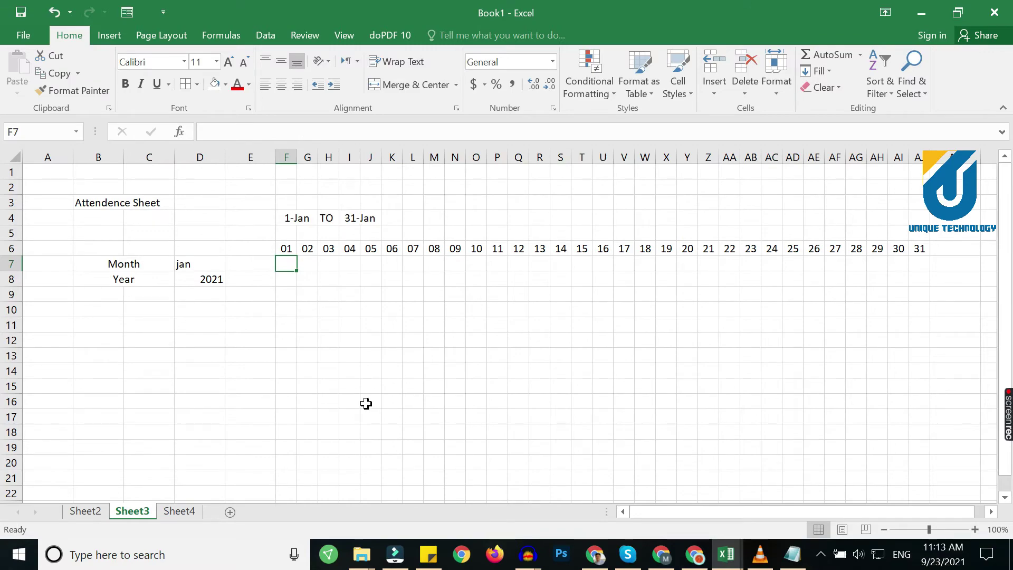
type("=t")
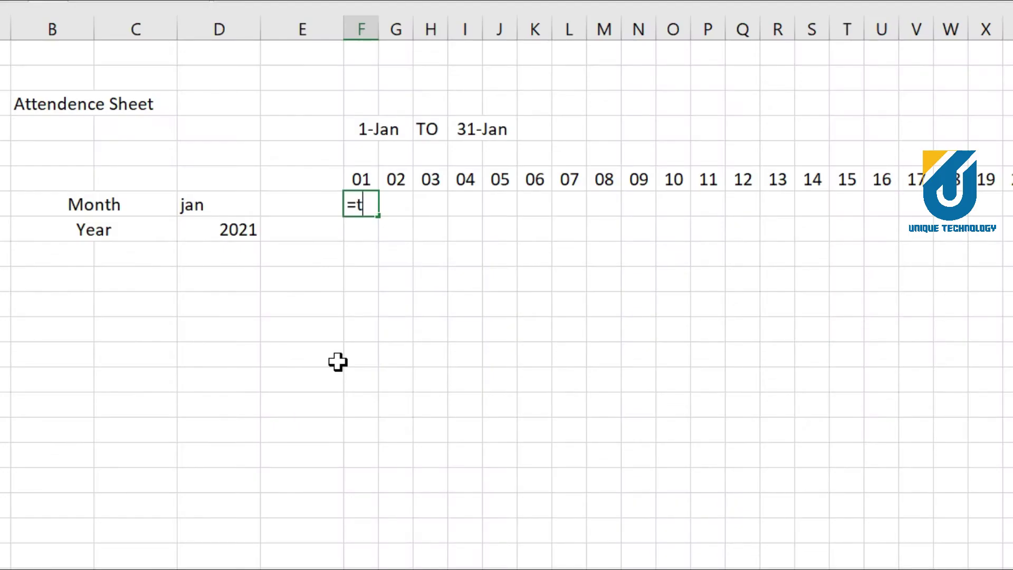
type("ext(")
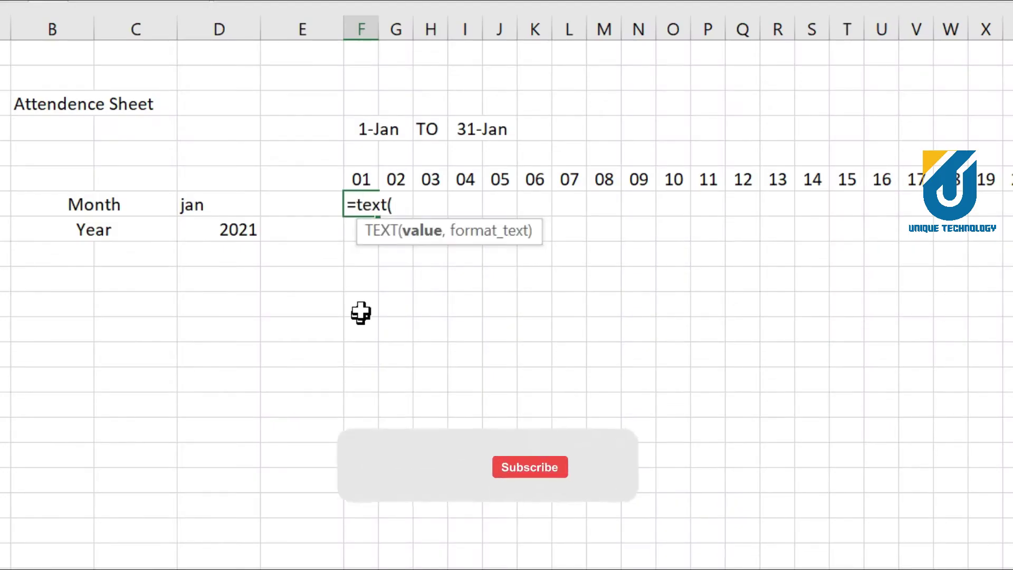
left_click(361, 178)
type(",")
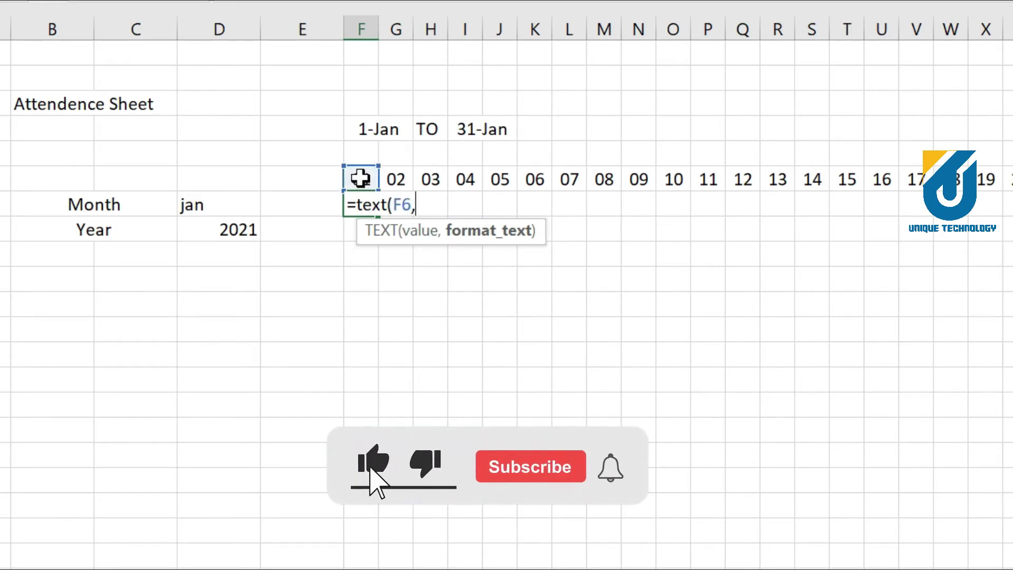
type("\"ddd")
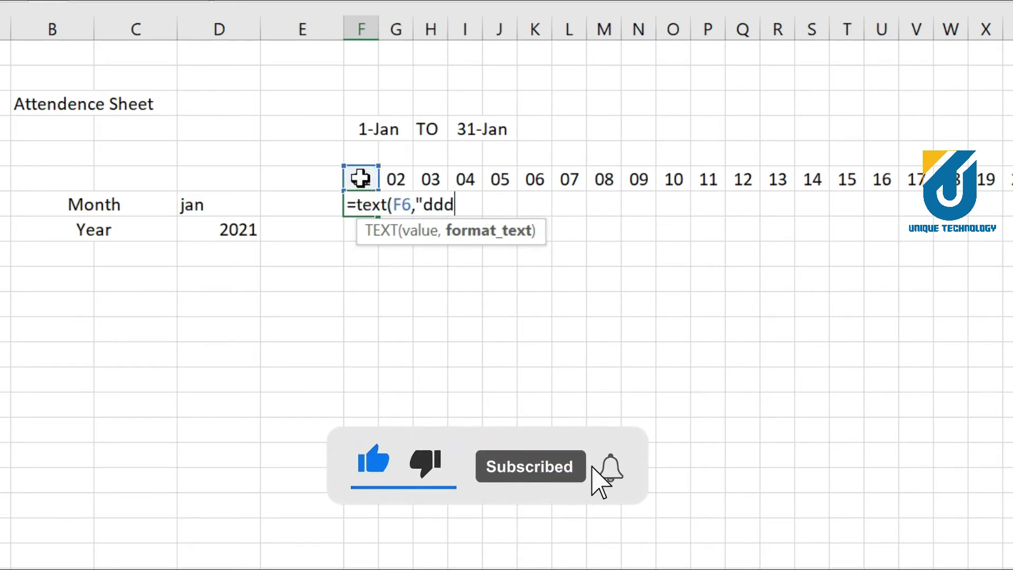
type("\")")
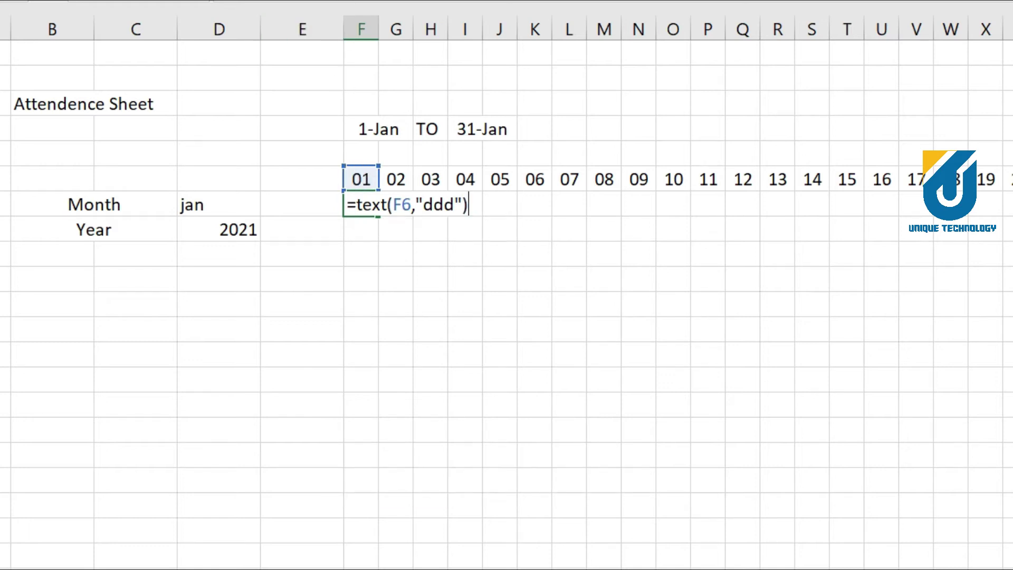
key("Return")
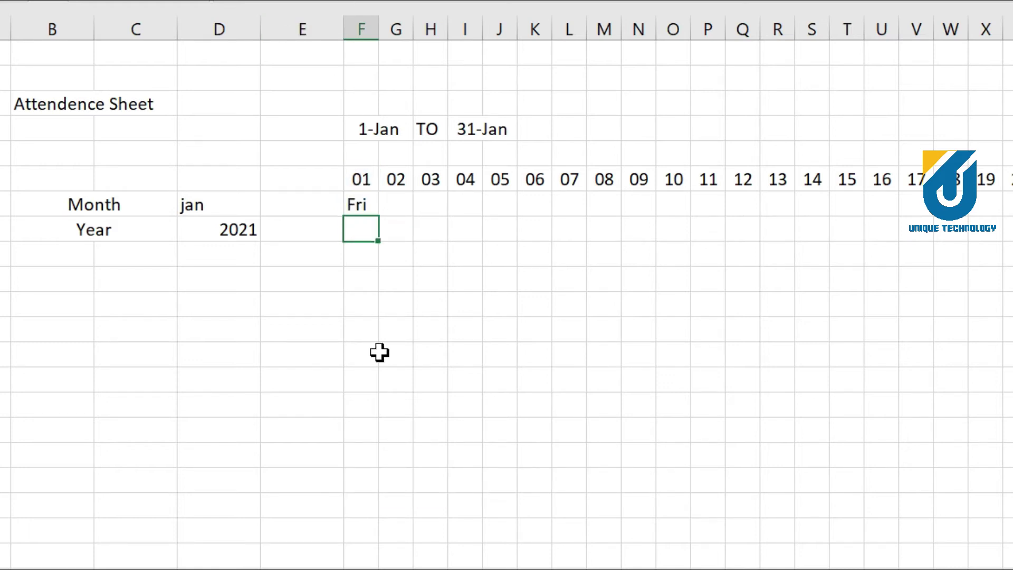
Fill the weekday formula from F7 across to AJ7 and widen the date columns to fit the weekday names
left_click(363, 205)
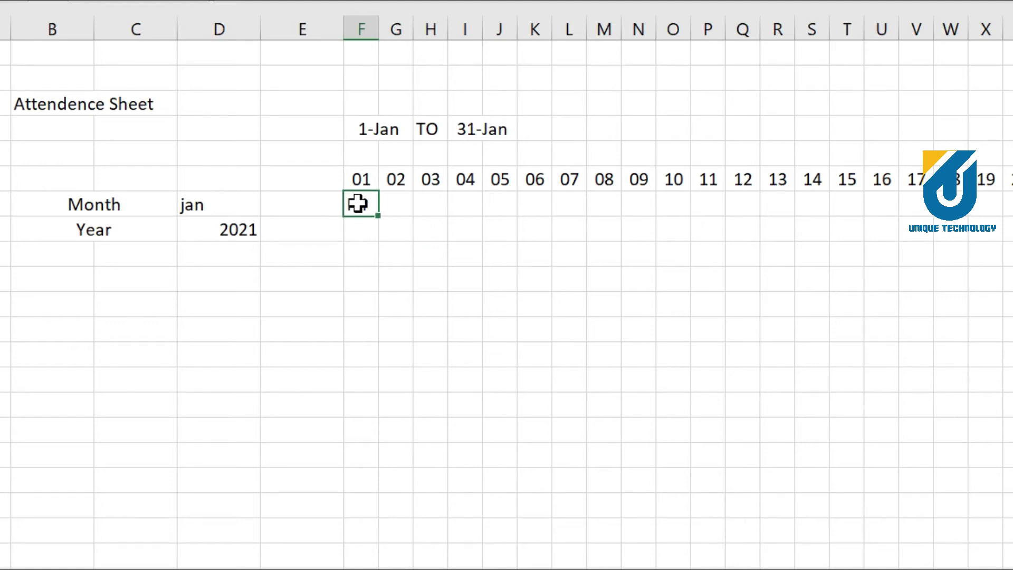
left_click_drag(379, 218, 1012, 212)
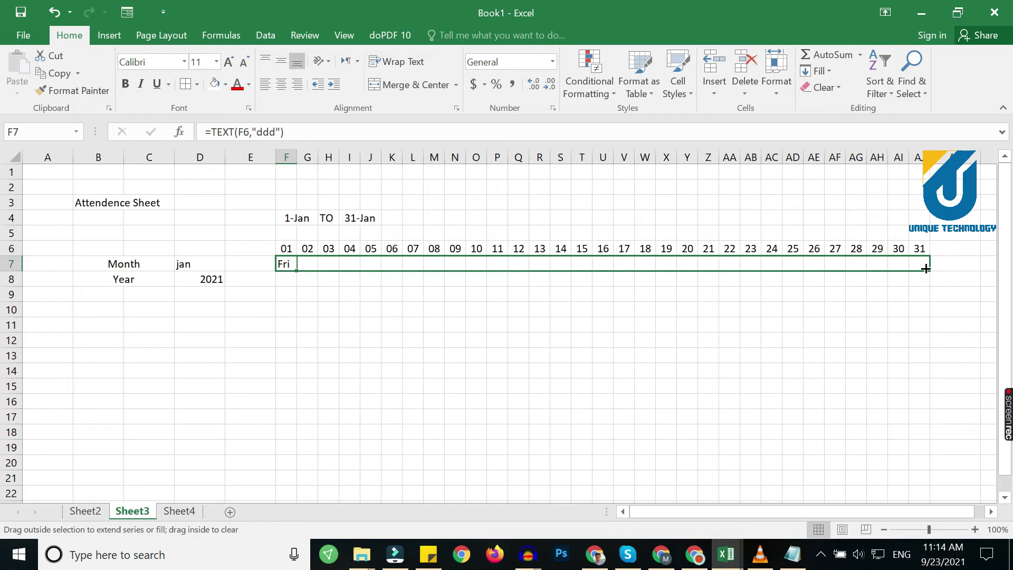
left_click_drag(924, 270, 924, 270)
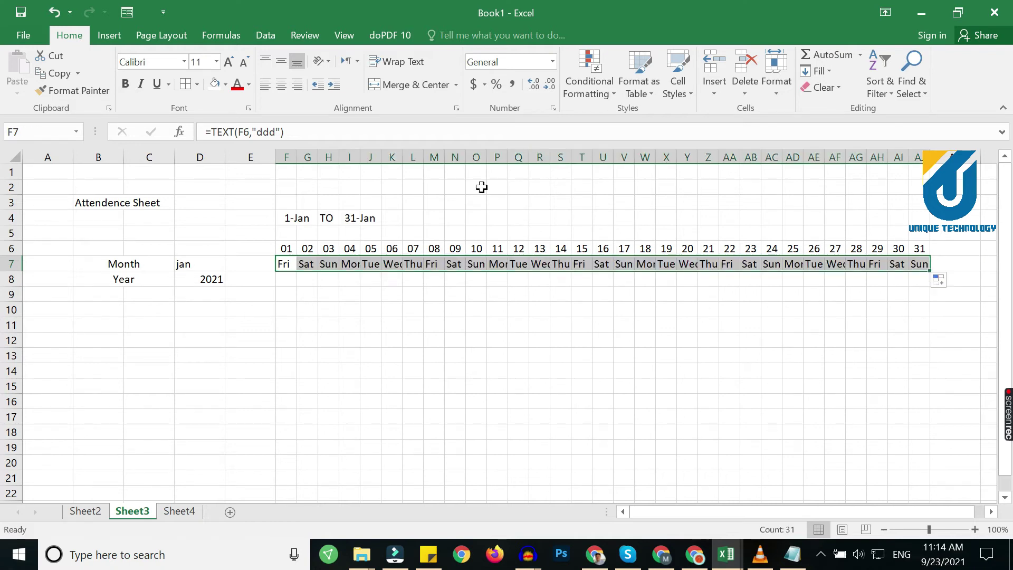
left_click_drag(550, 156, 553, 152)
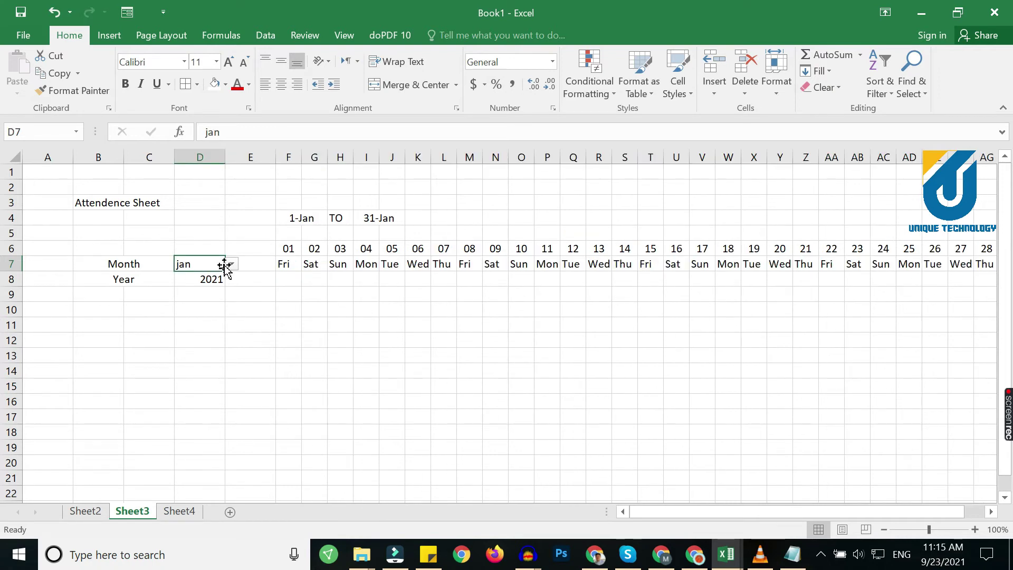
Choose feb from the Month dropdown in D7
left_click(232, 264)
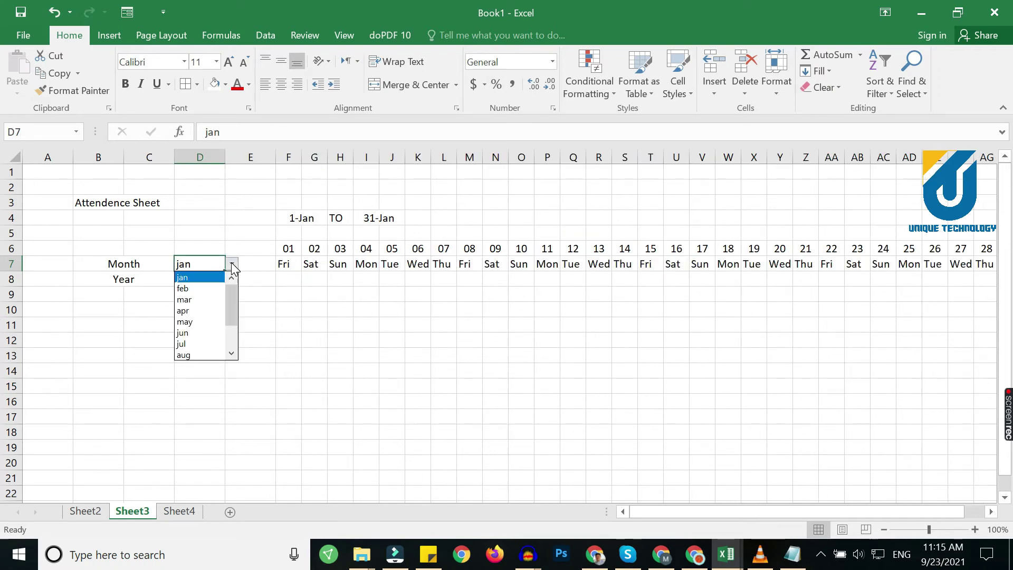
left_click(188, 289)
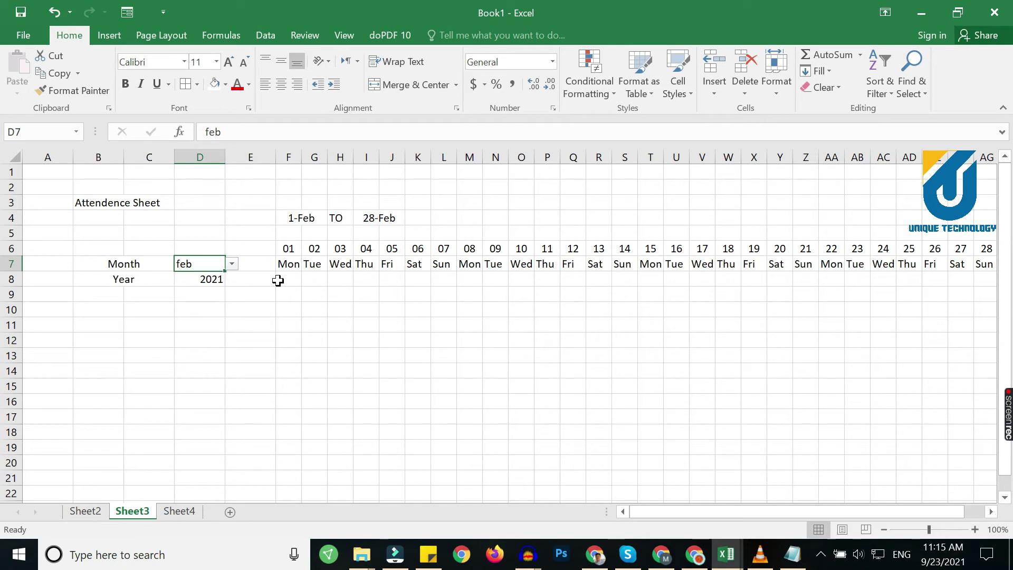
Make the Month and Year labels and their values in B7:D8 bold and left-aligned
left_click_drag(127, 264, 207, 281)
left_click(207, 282)
key("ctrl+b")
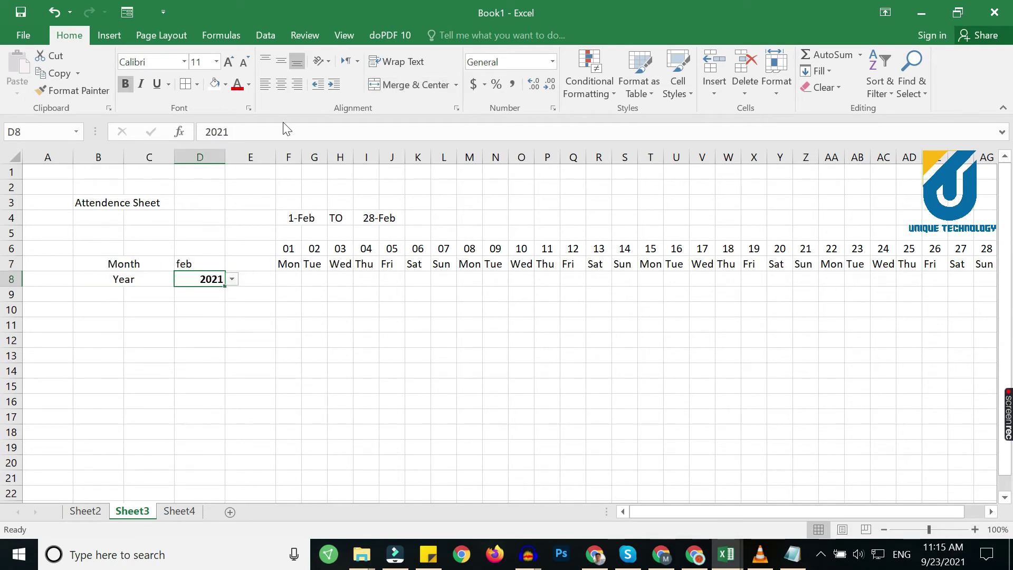
left_click_drag(132, 264, 208, 278)
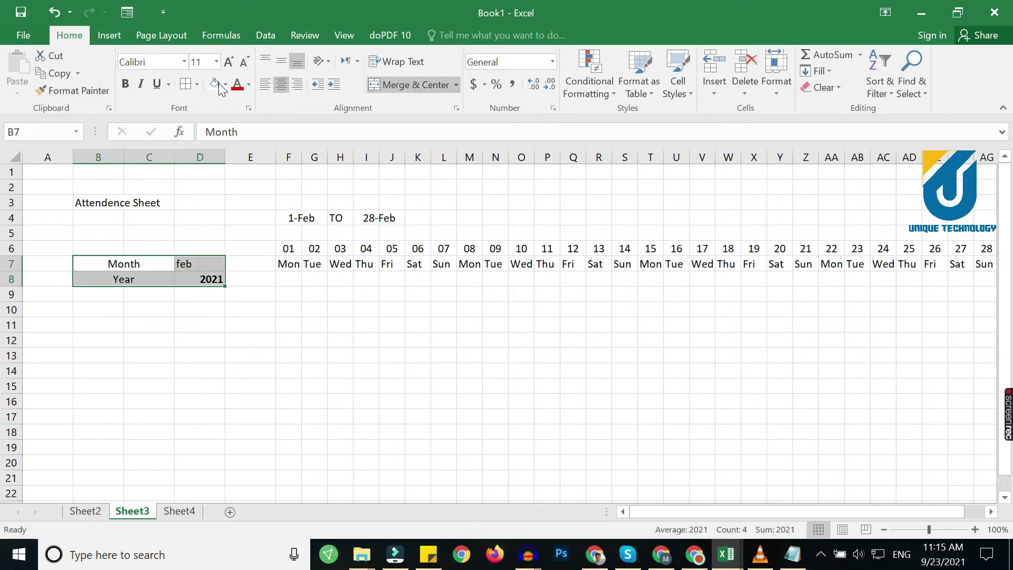
left_click(126, 86)
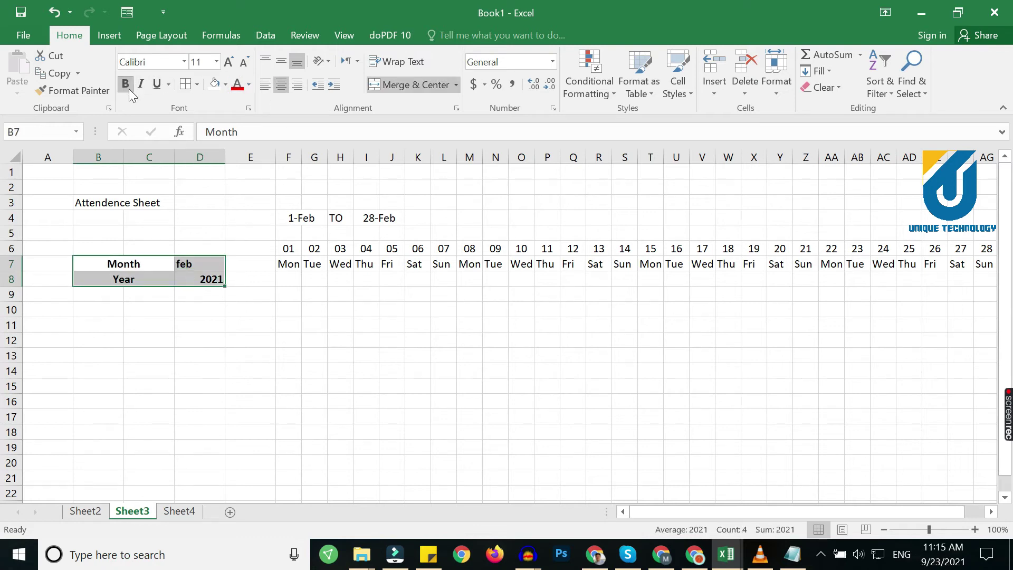
left_click(265, 84)
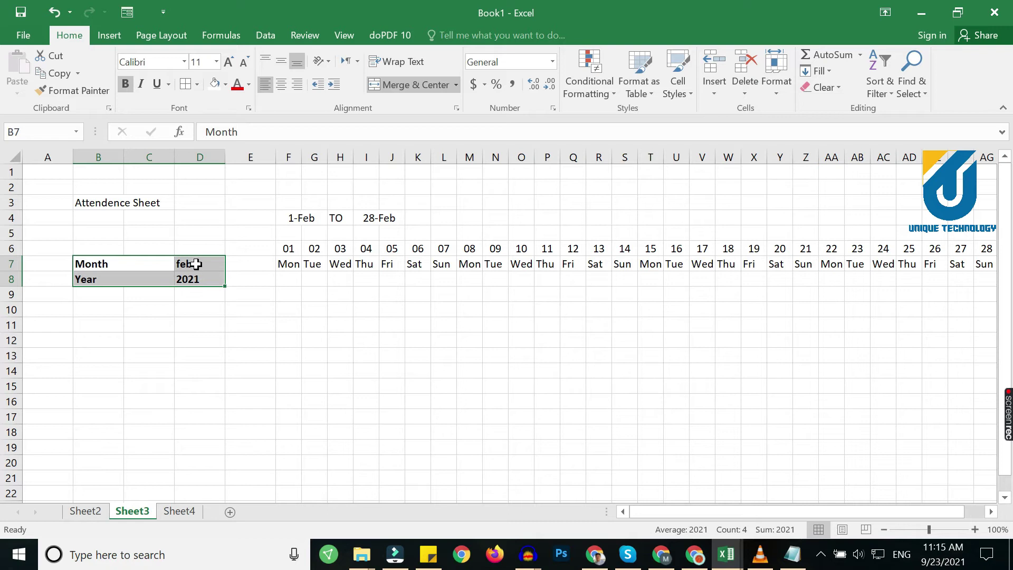
Make the date range heading in F4:J4 bold
double_click(309, 212)
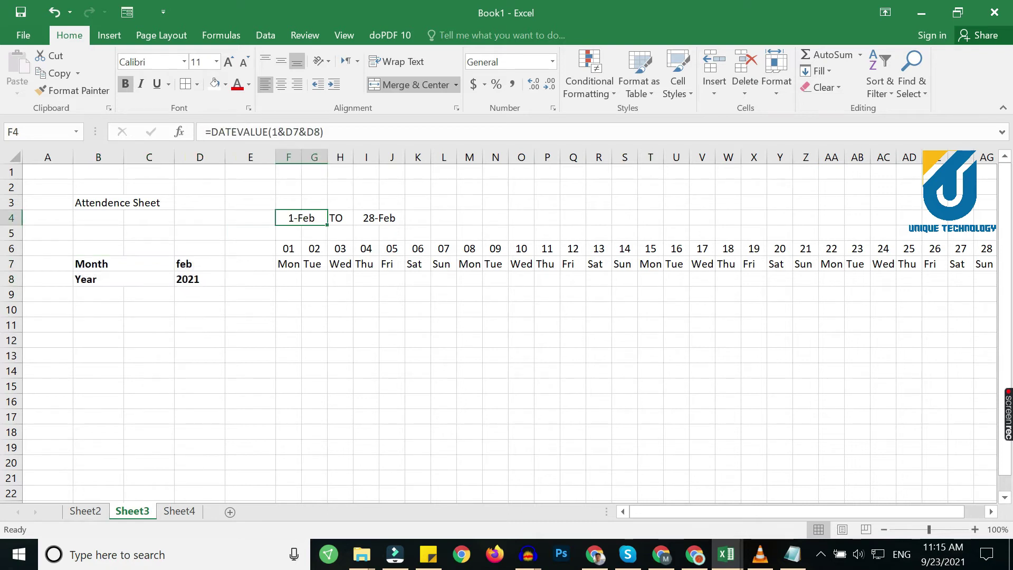
left_click_drag(283, 217, 377, 221)
key("ctrl+b")
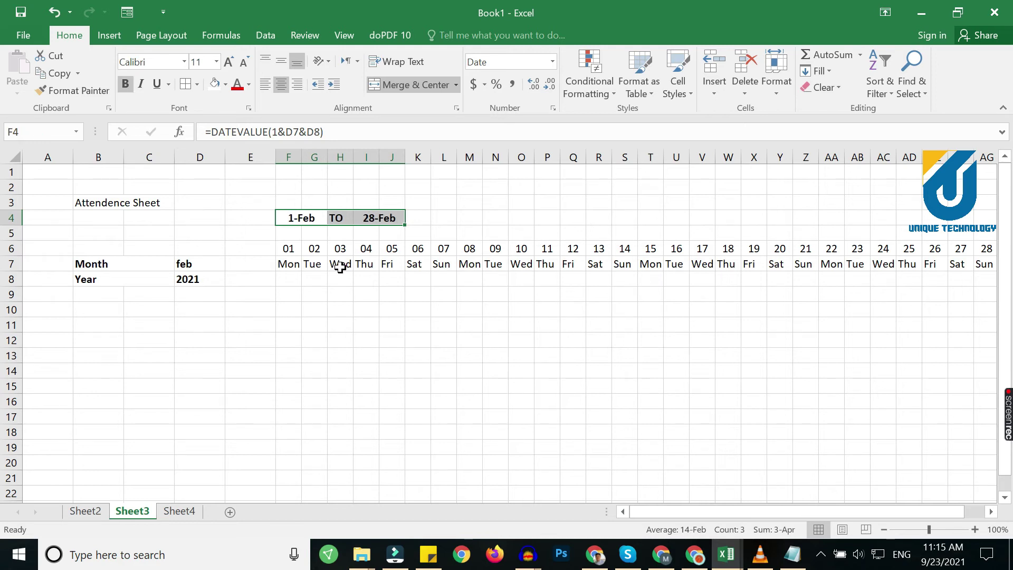
Fill the Month and Year labels in B7:C8 and the start and end dates in row 4 with light green
left_click(339, 264)
left_click_drag(100, 265, 153, 279)
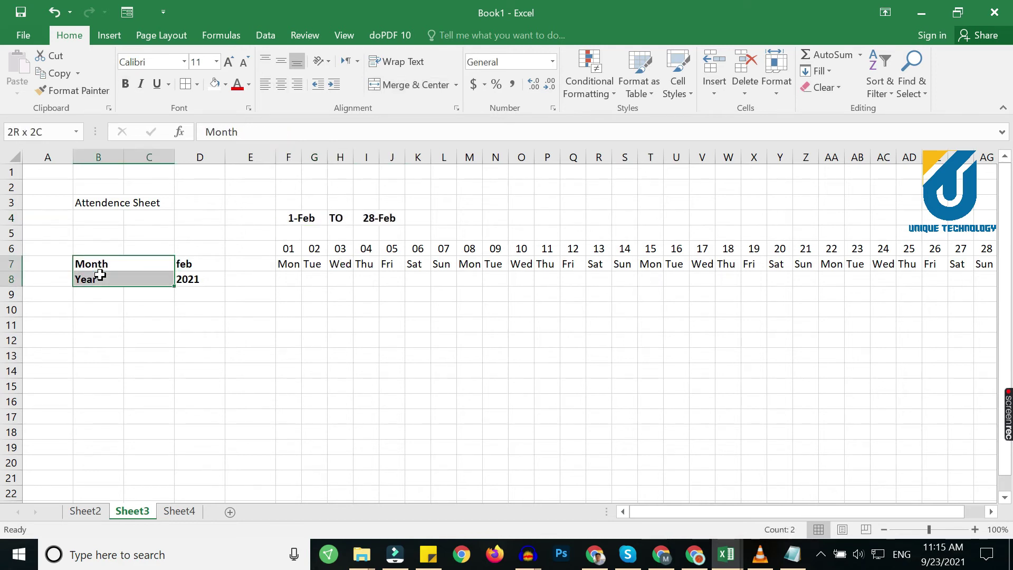
left_click(226, 85)
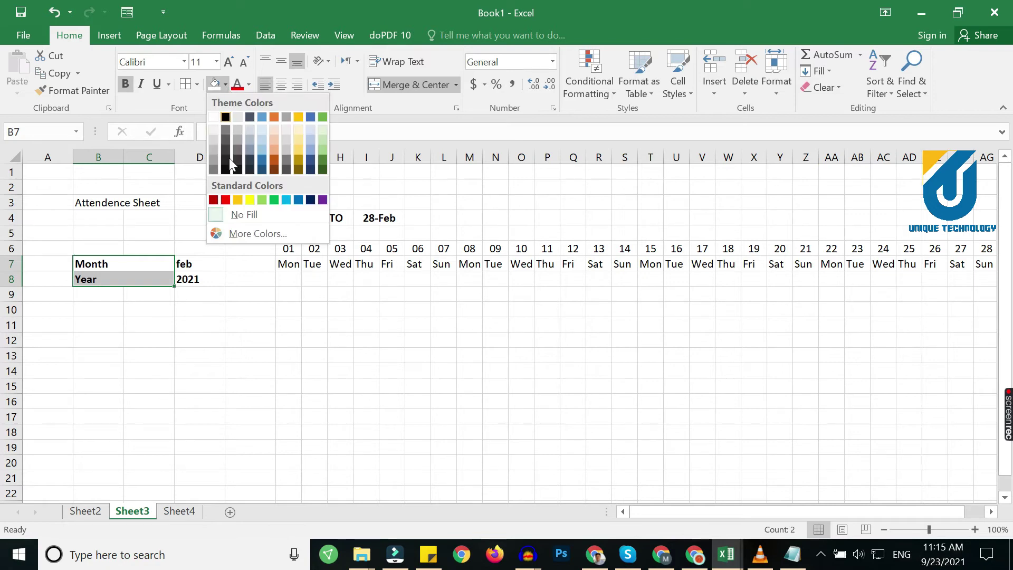
left_click(262, 200)
left_click(292, 221)
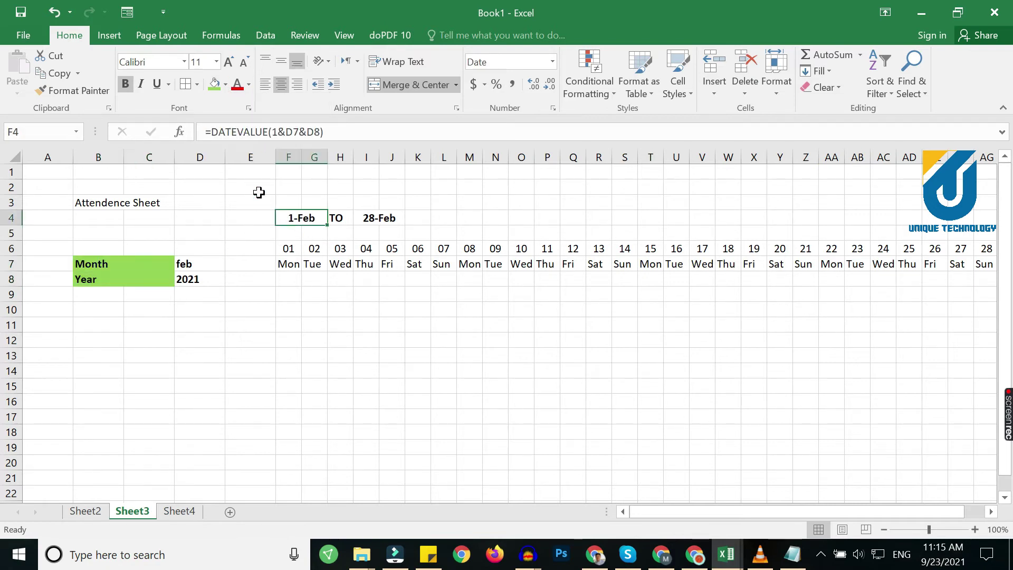
left_click(214, 84)
left_click(364, 218)
left_click(214, 84)
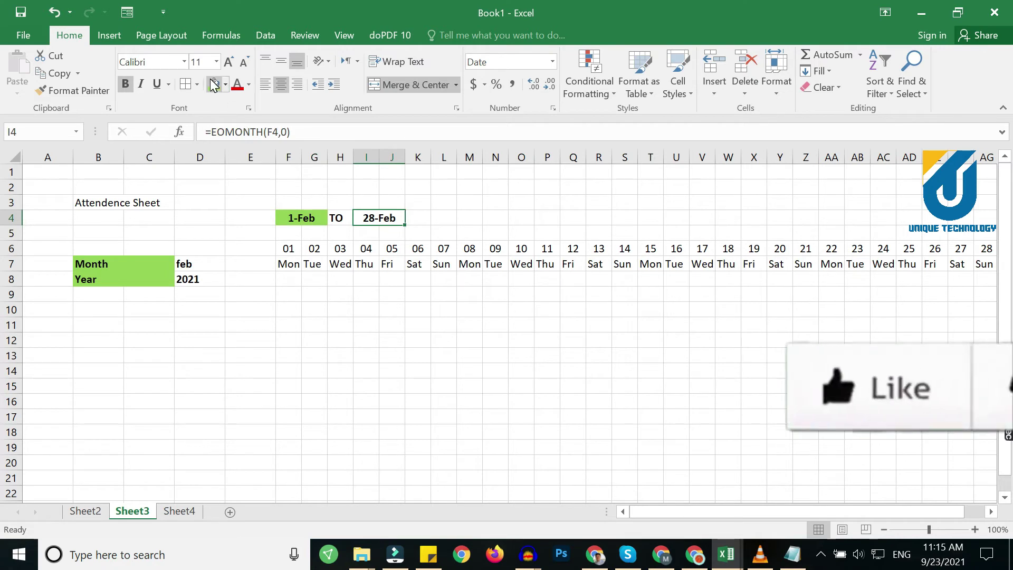
Fill the weekday cells F7:AG7 with light blue
left_click(289, 248)
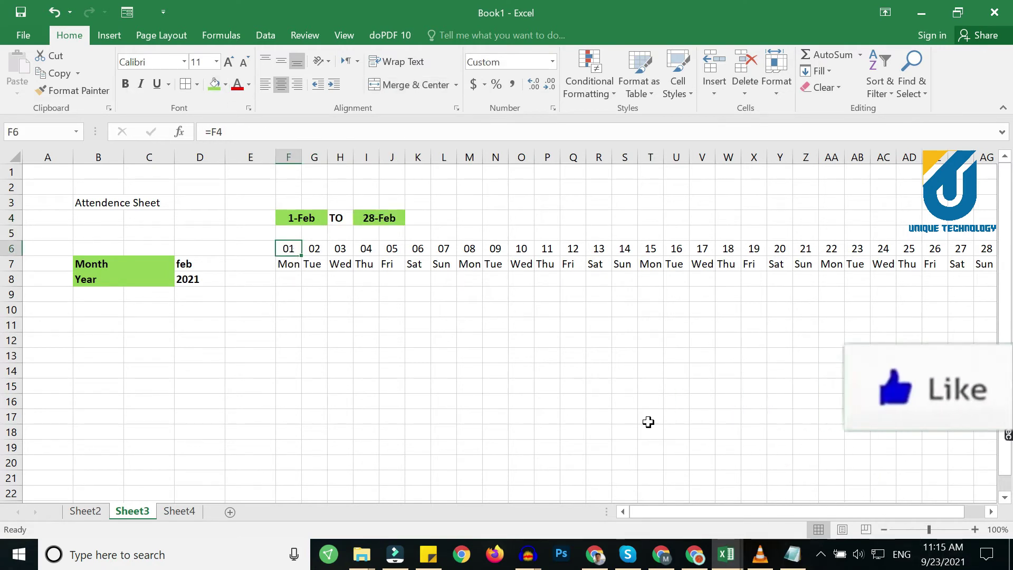
left_click_drag(289, 263, 884, 263)
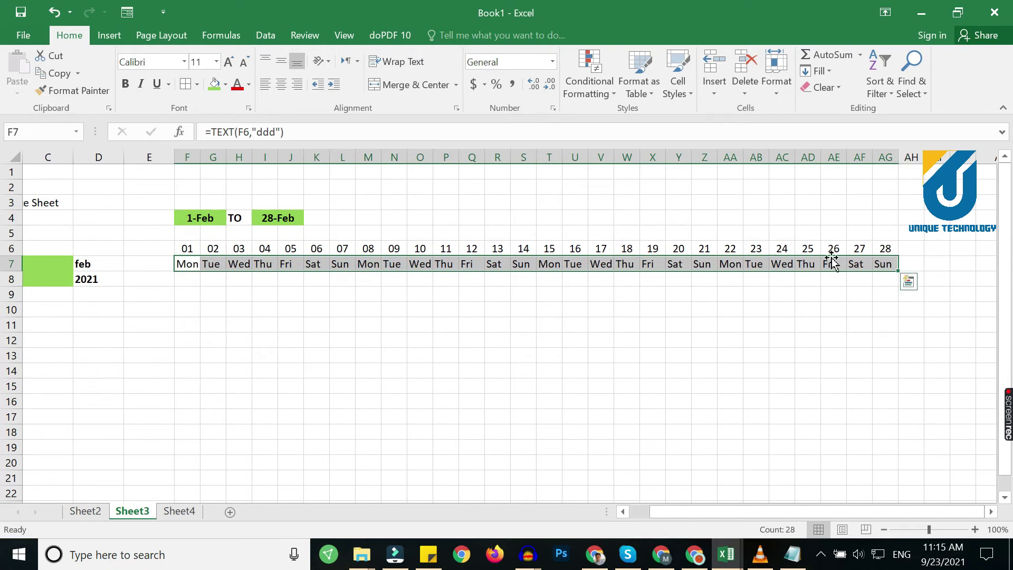
left_click(226, 85)
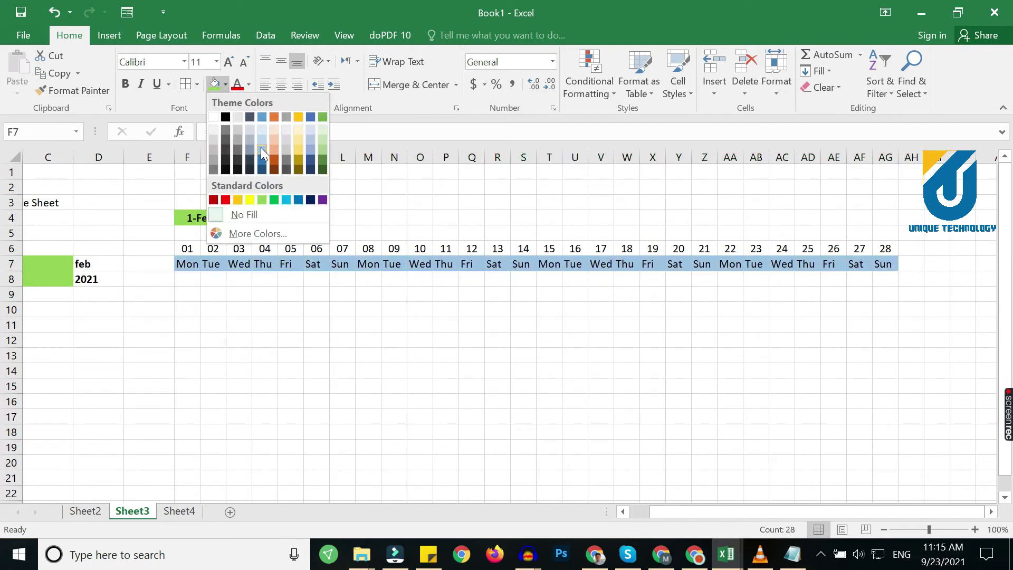
left_click(263, 144)
left_click(264, 293)
Rotate the weekday names in F7:AG7 to a vertical 90-degree orientation
scroll(130, 305, "left", 1)
left_click_drag(256, 264, 957, 265)
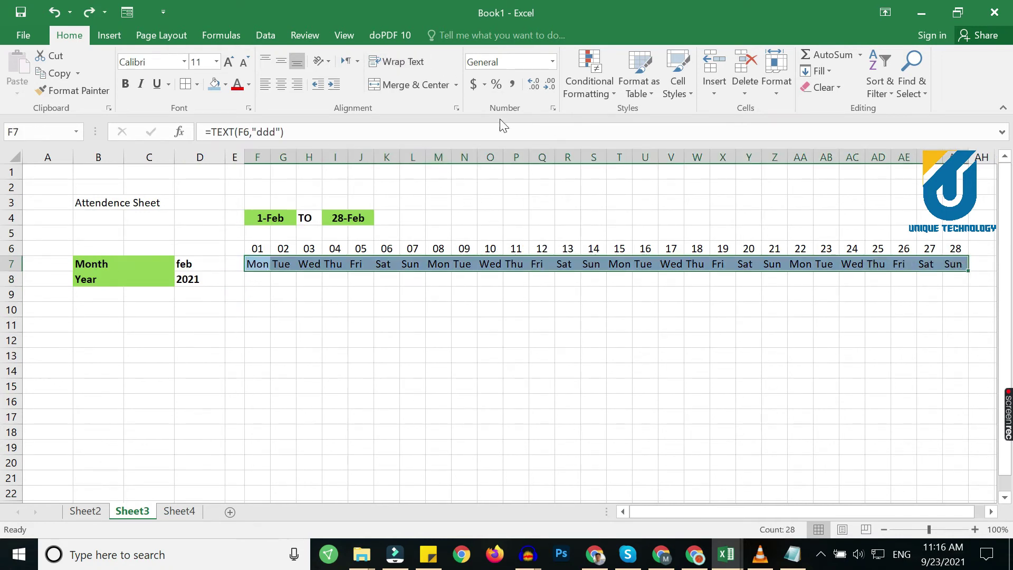
left_click(456, 109)
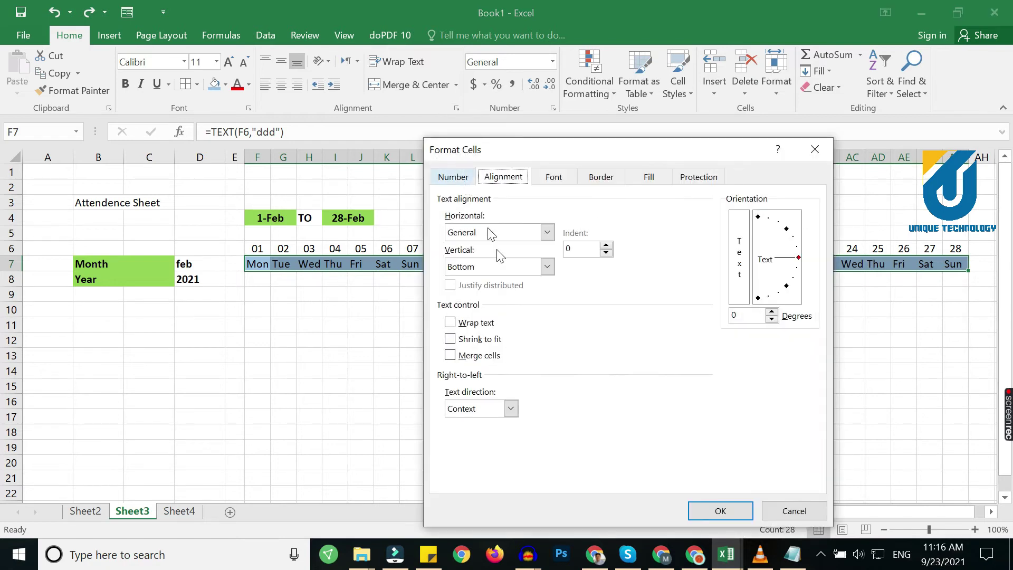
left_click(758, 217)
left_click(743, 511)
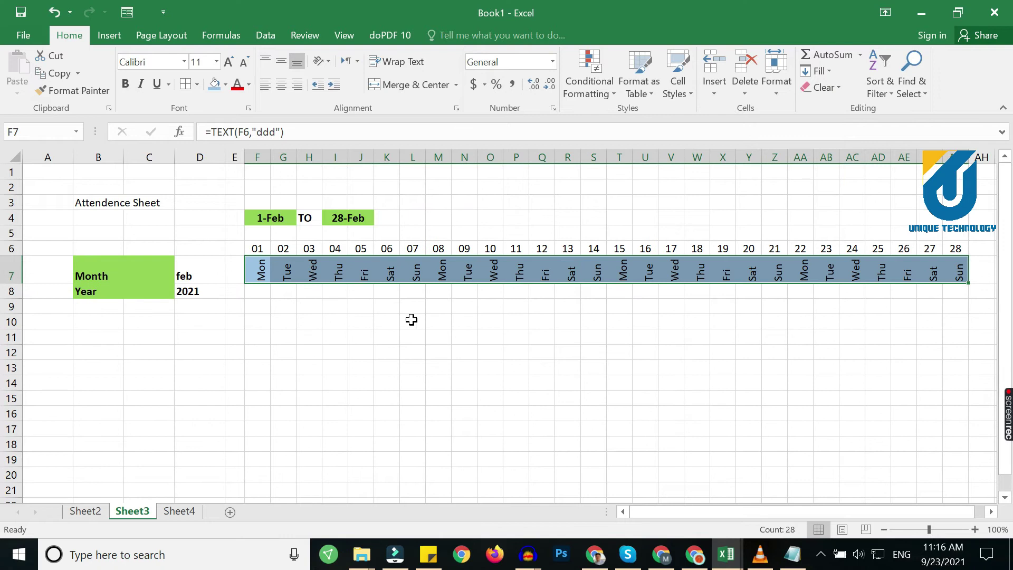
Autofit the date columns F to AG to the narrow rotated weekday names
left_click(377, 306)
left_click_drag(258, 153, 960, 168)
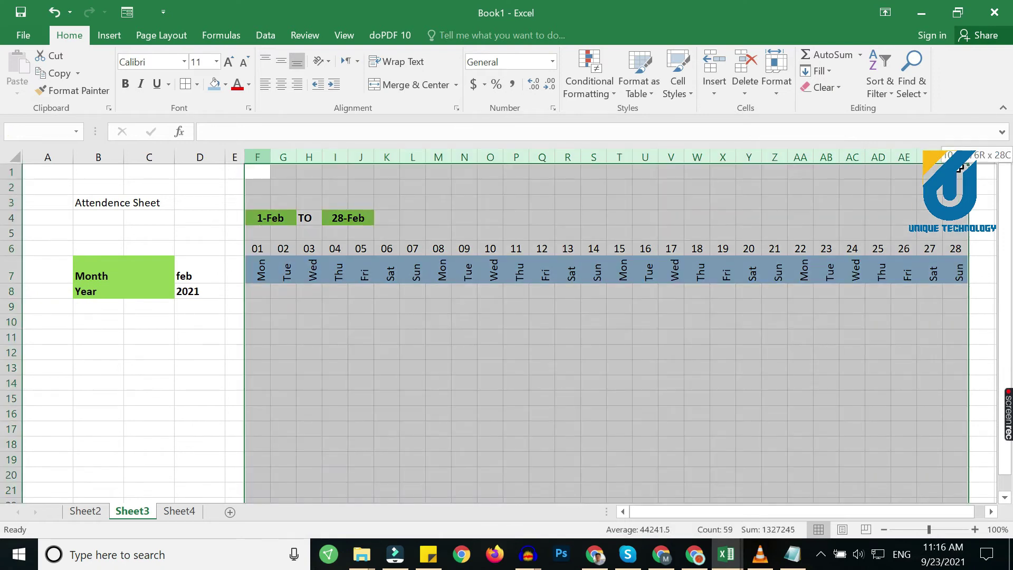
double_click(913, 157)
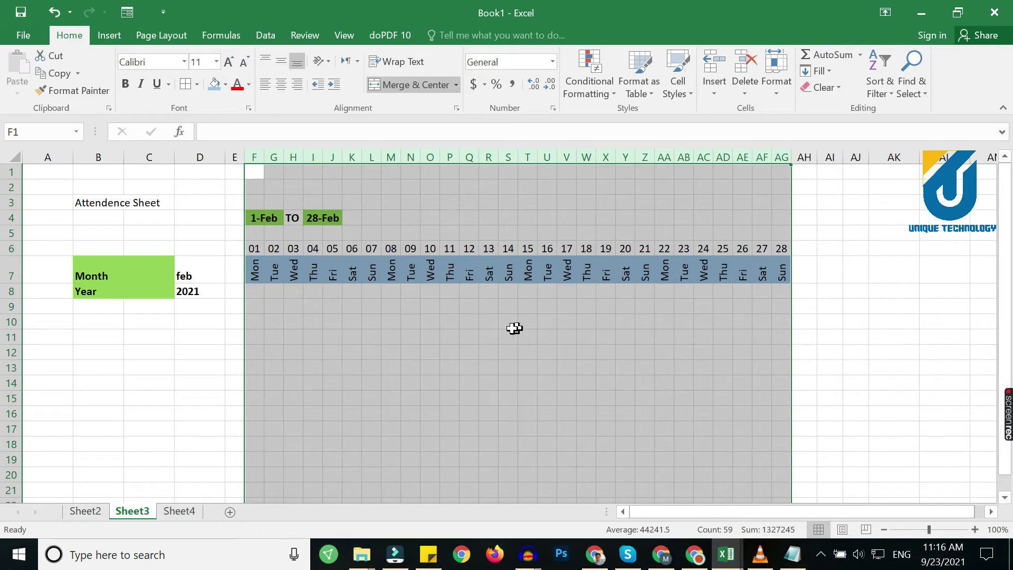
left_click(386, 310)
left_click(264, 292)
left_click(255, 293)
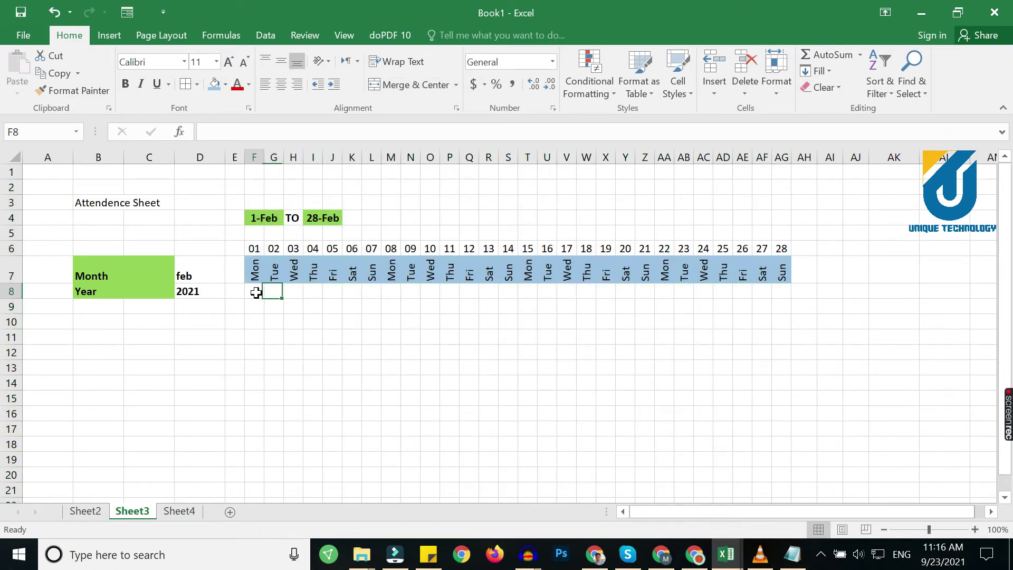
left_click(681, 305)
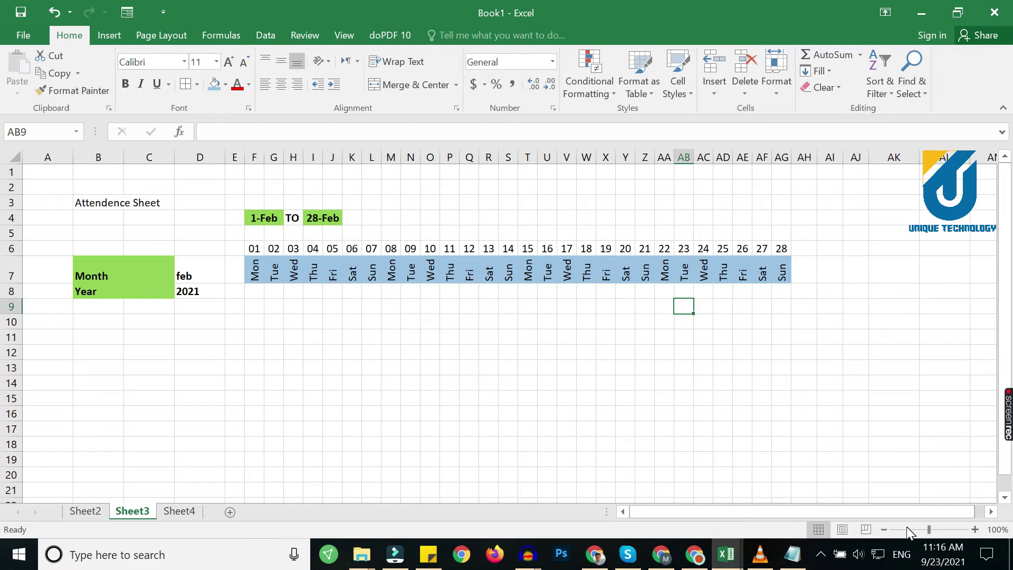
Format the title row B3:AG3 as bold, size 14, with a bottom double border
left_click_drag(100, 199, 787, 199)
left_click(126, 84)
left_click(217, 61)
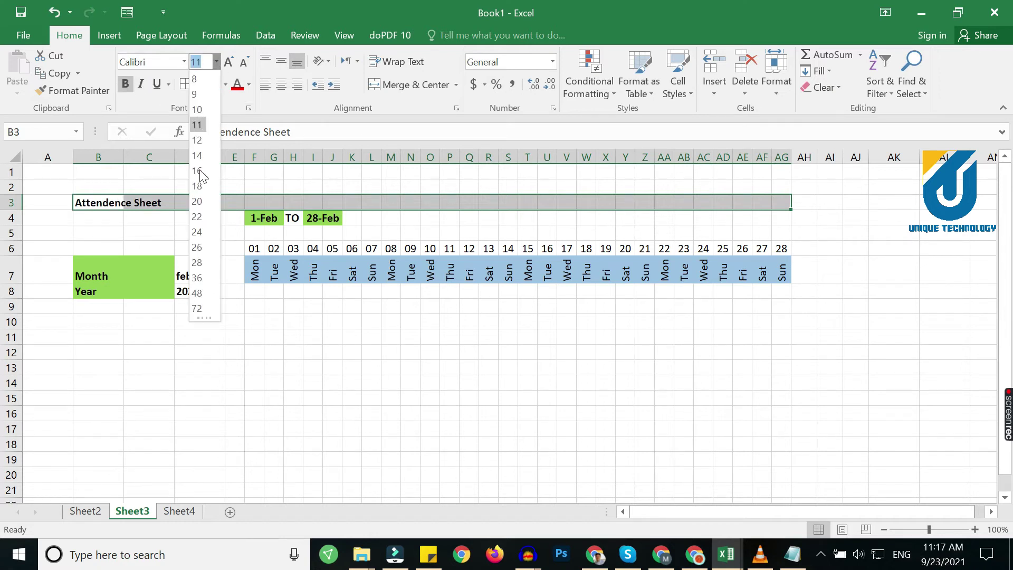
left_click(197, 155)
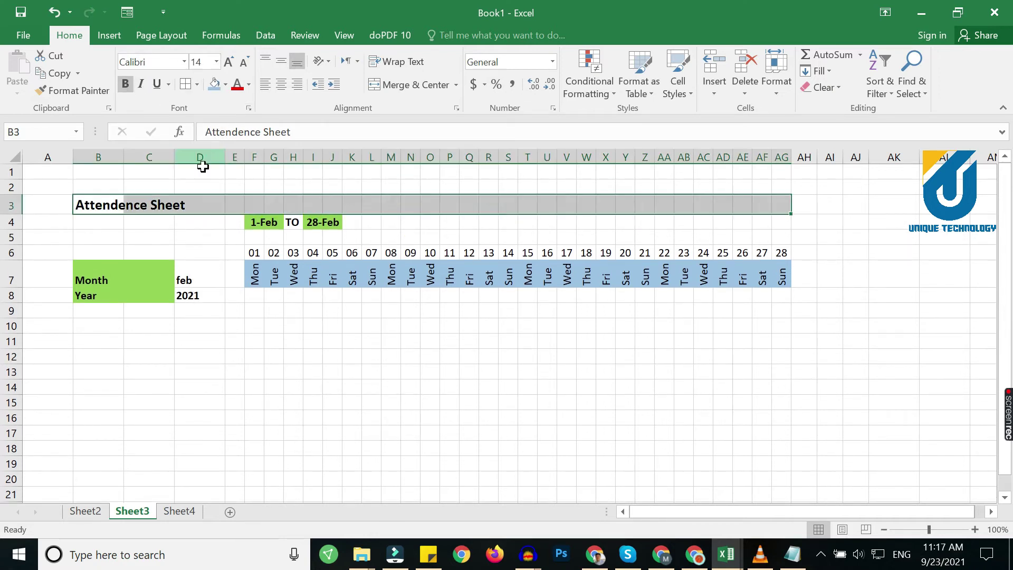
left_click(197, 84)
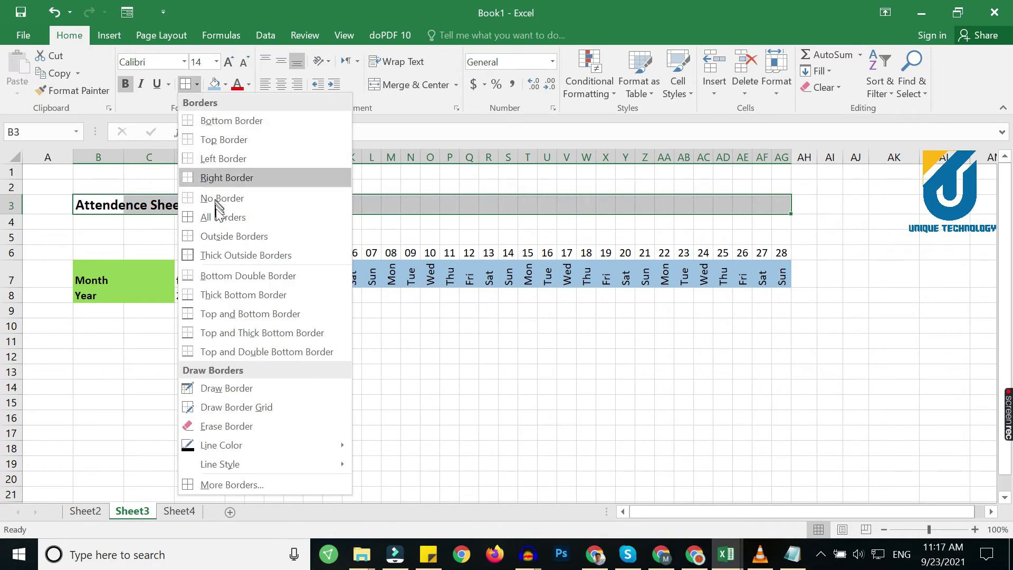
left_click(224, 272)
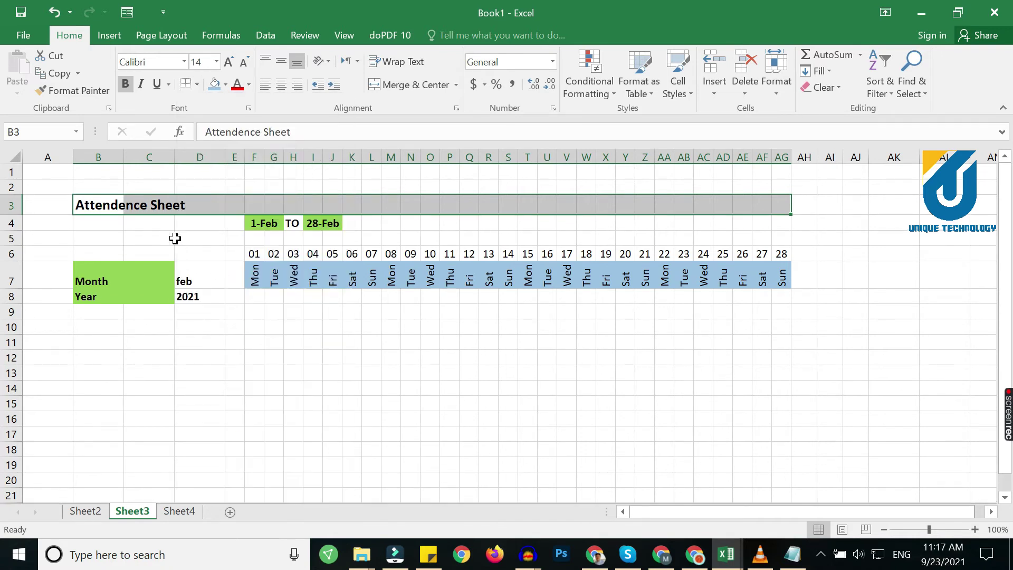
Insert a blank row below the title row and move the Month and Year block from B8:D9 to B5:D6
left_click(177, 239)
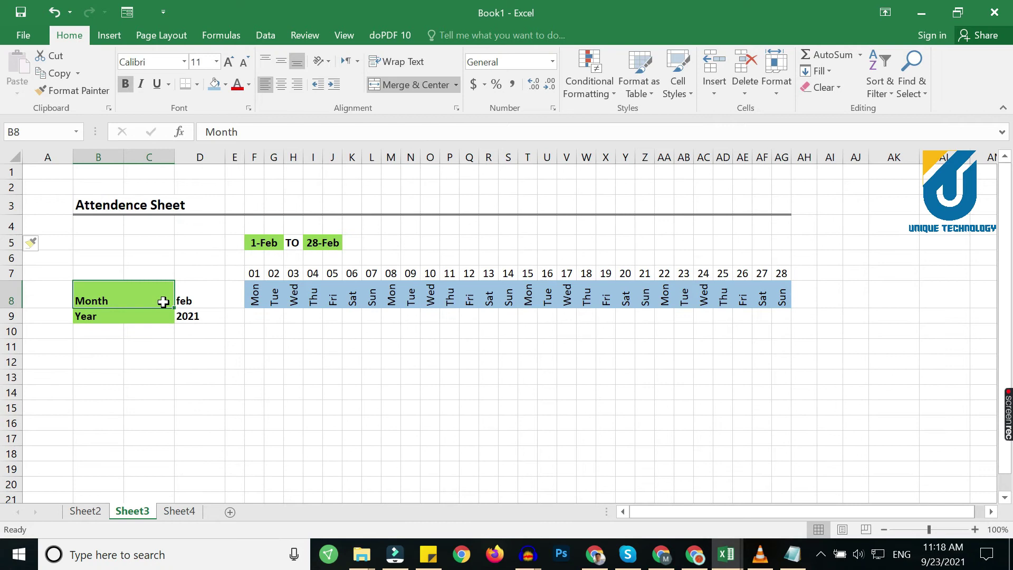
left_click_drag(163, 302, 185, 312)
key("ctrl+x")
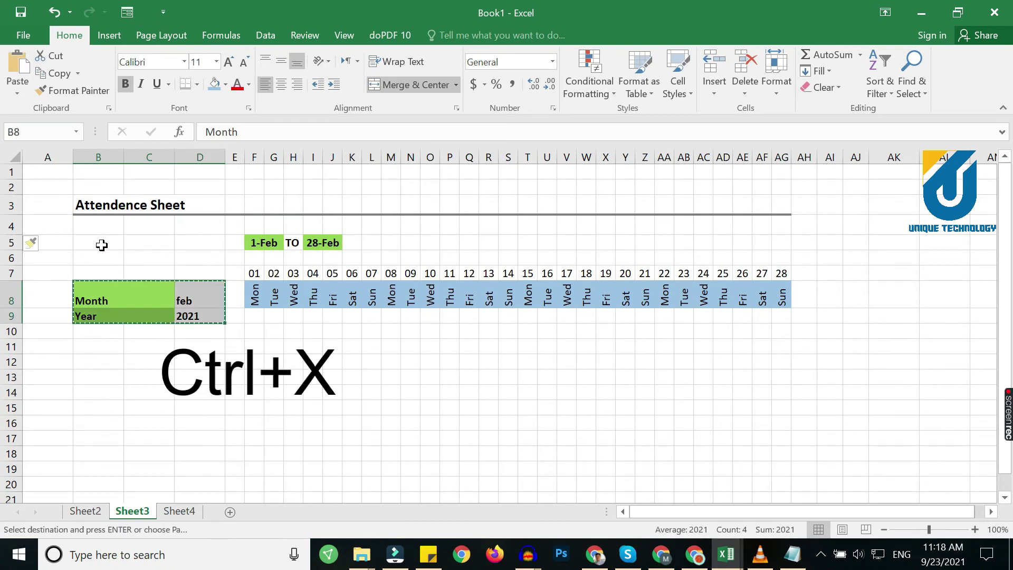
left_click(100, 243)
key("ctrl+v")
left_click(141, 294)
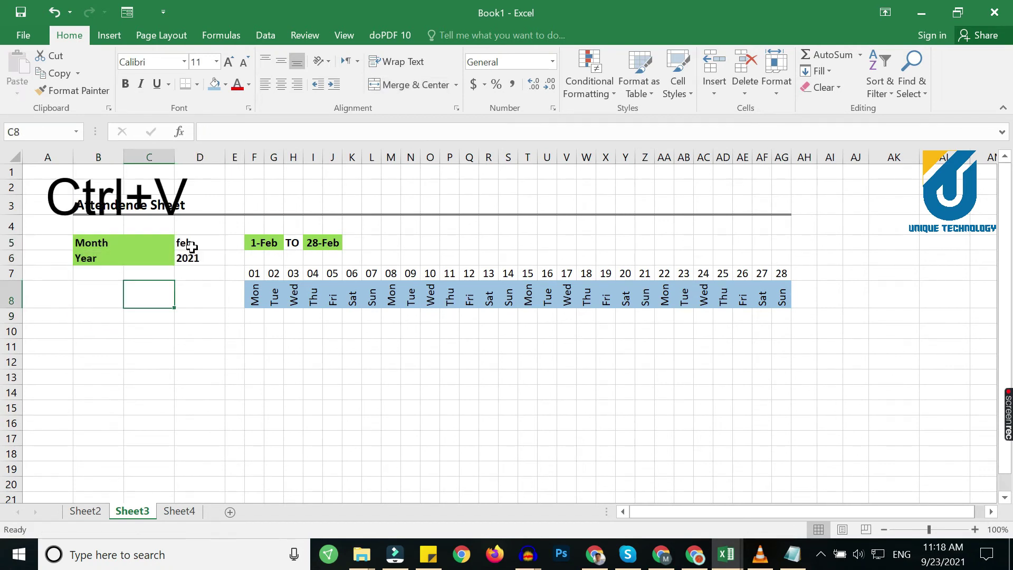
Choose may from the Month dropdown in D5 and 2022 from the Year dropdown in D6
left_click(210, 248)
left_click(232, 242)
left_click(203, 290)
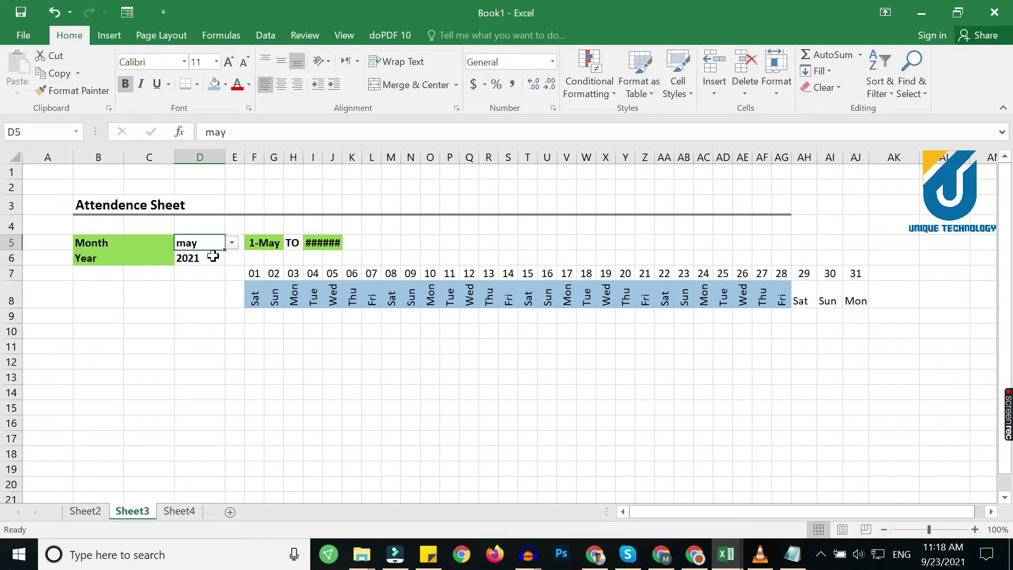
left_click(212, 257)
left_click(204, 290)
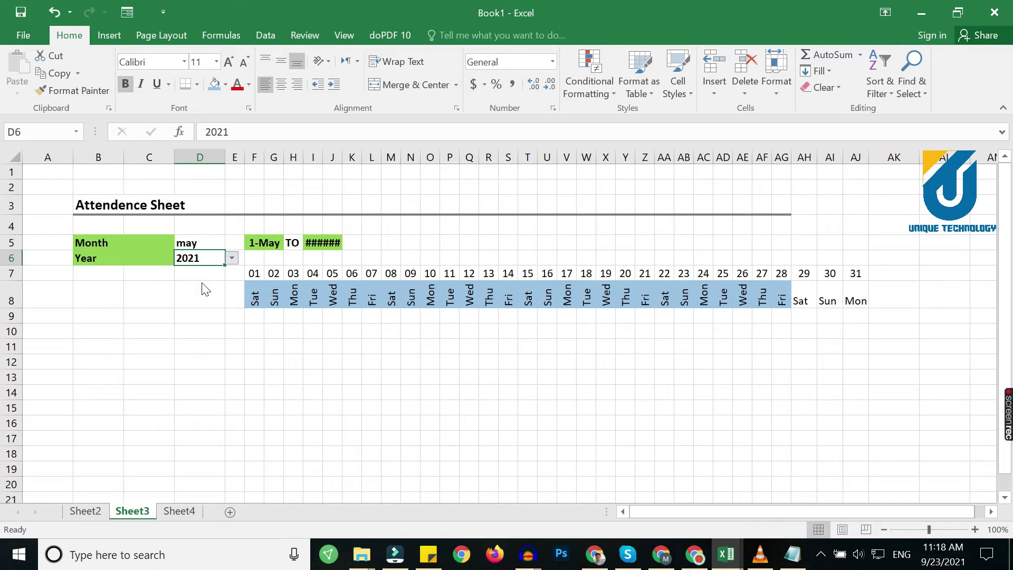
Enter the column headers ID, Name and Phone # in B8:D8
left_click(102, 318)
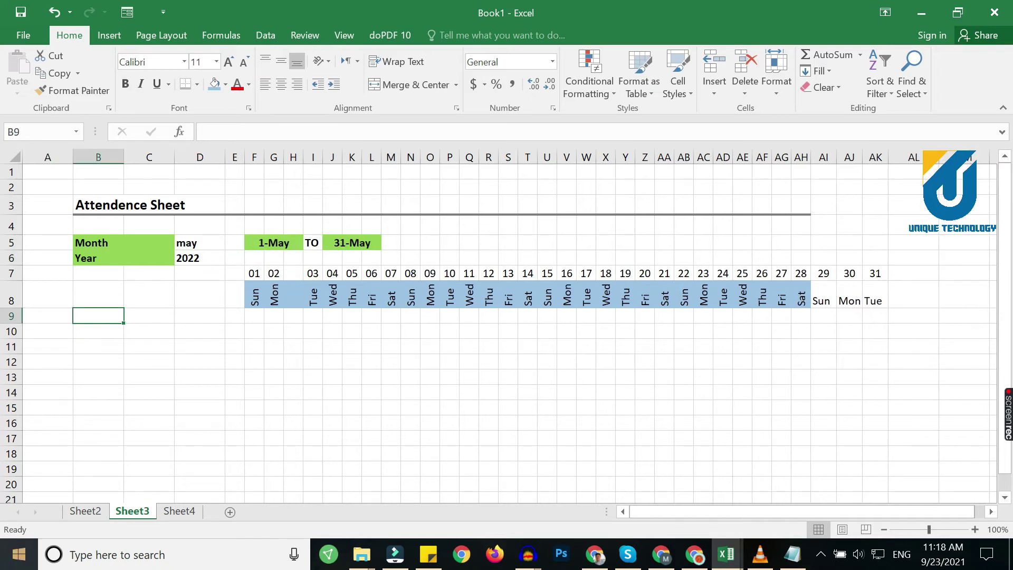
left_click(104, 296)
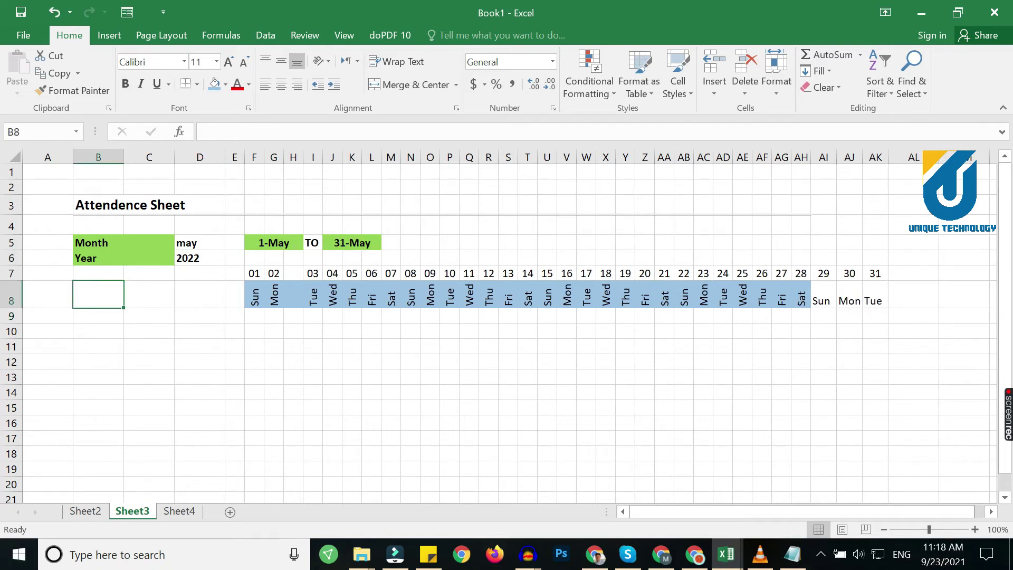
type("ID")
key("Tab")
type("Name")
key("Tab")
type("F")
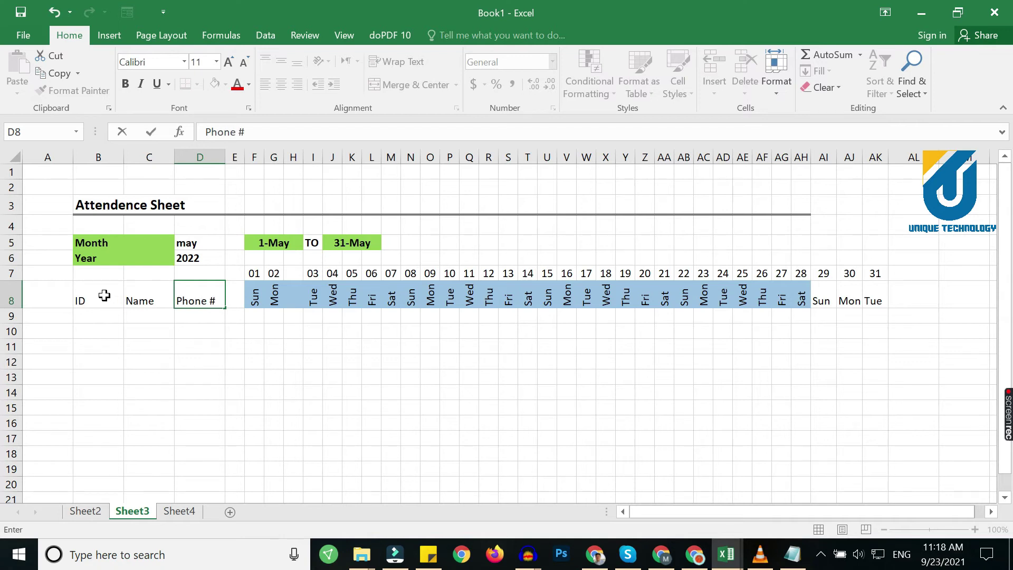
key("Return")
Make the headers in B8:D8 bold, center them horizontally and vertically, and fill them with blue
left_click_drag(200, 295, 99, 294)
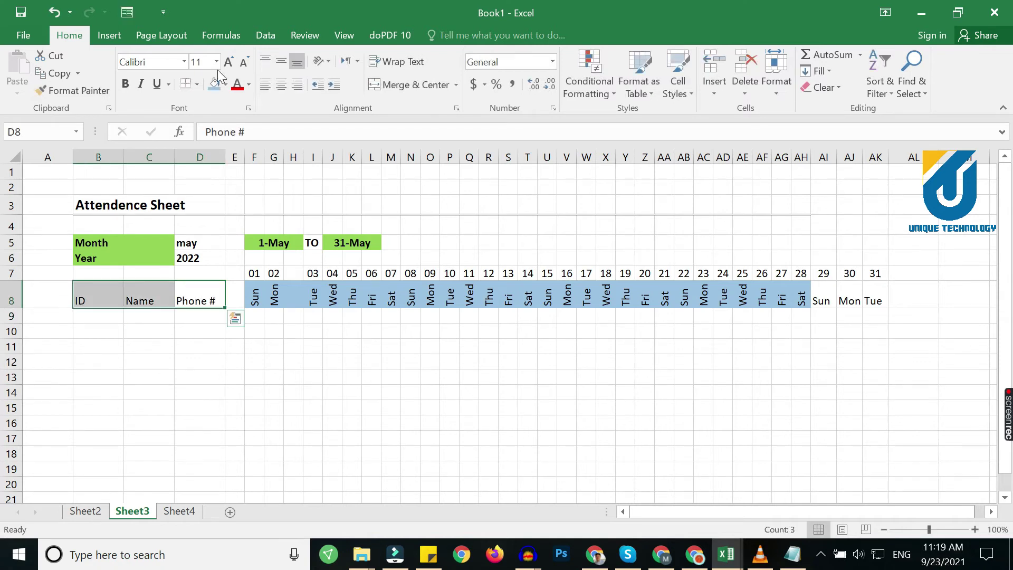
left_click(125, 83)
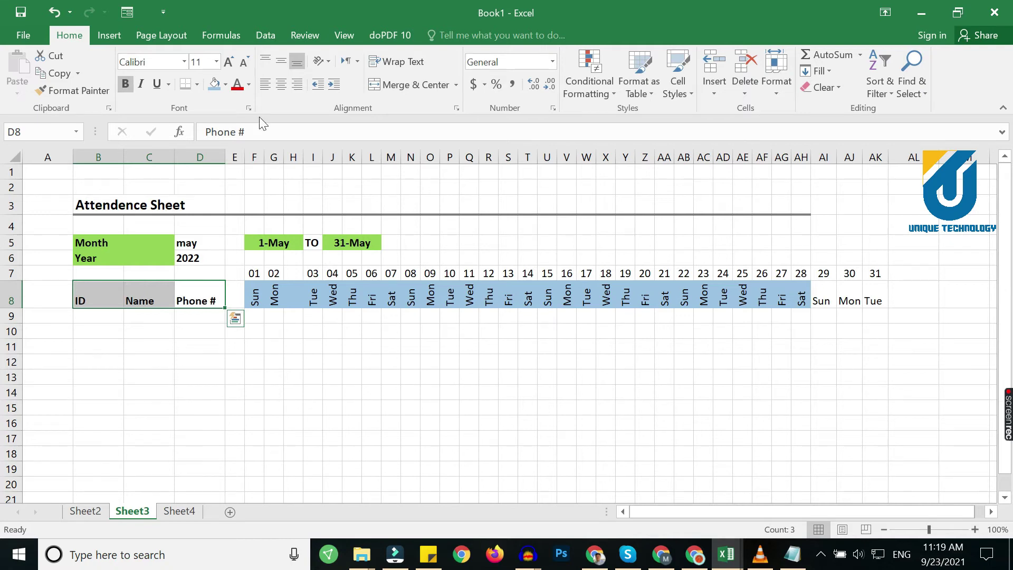
left_click(283, 80)
left_click(280, 62)
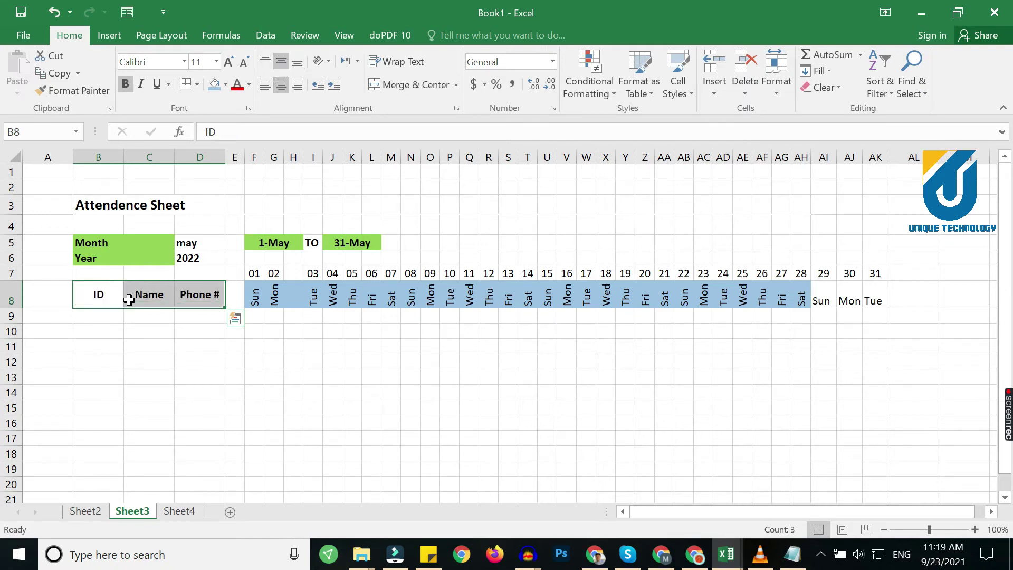
left_click(225, 84)
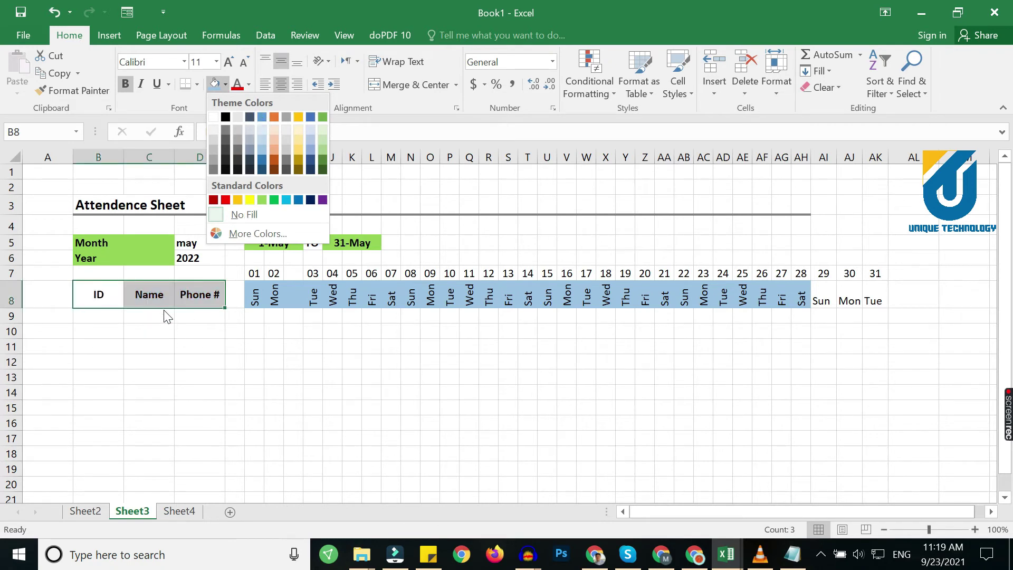
left_click(262, 117)
left_click(199, 344)
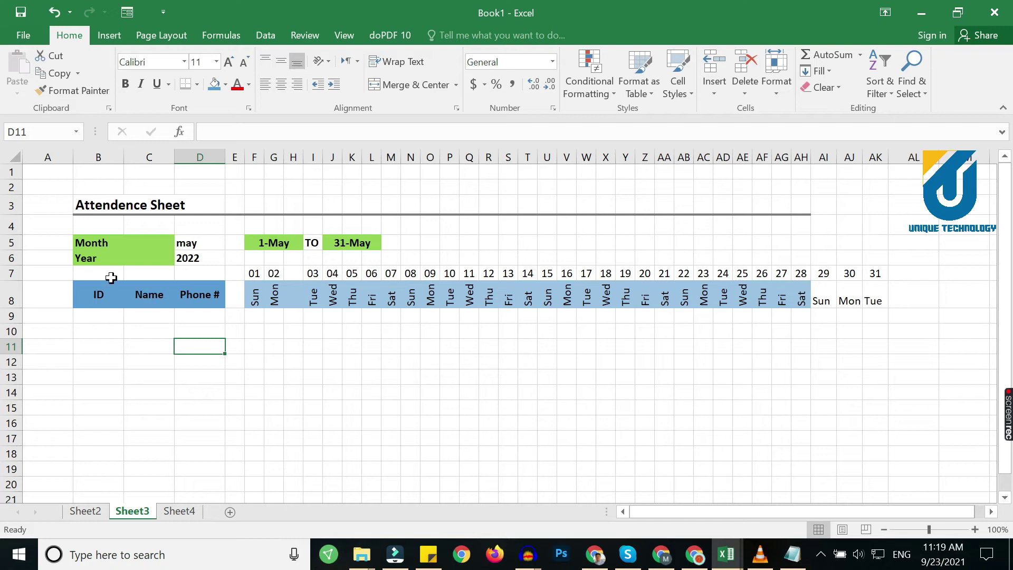
Fill the Month and Year labels in B5:C6 with the same blue as the column headers
left_click(111, 254)
left_click_drag(95, 241, 96, 254)
left_click(217, 88)
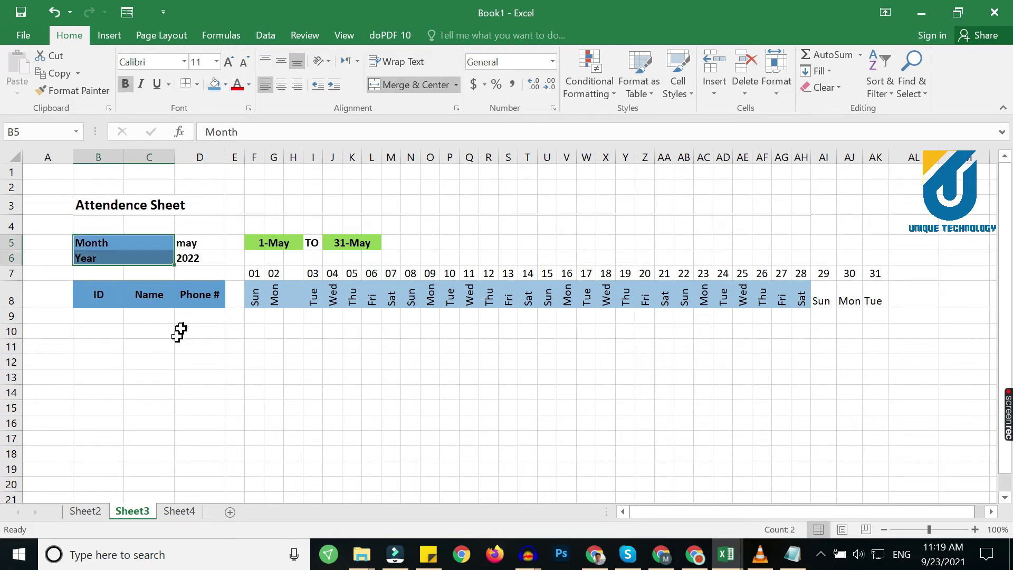
left_click(170, 346)
left_click(194, 240)
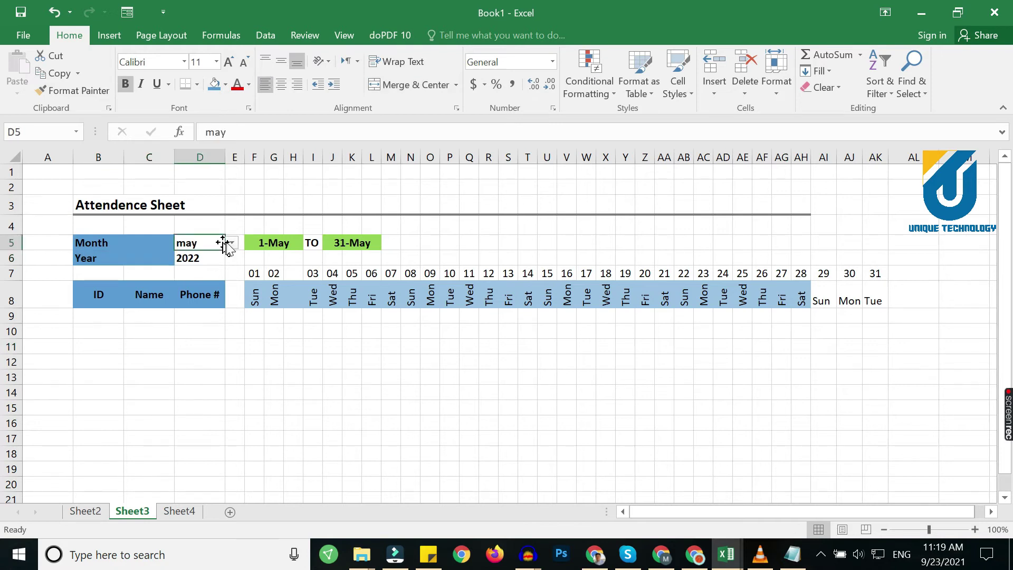
Apply all borders to the ID, Name and Phone # table in B8:D18 and to the attendance grid F7:AK18
left_click(105, 316)
left_click_drag(108, 315, 219, 454)
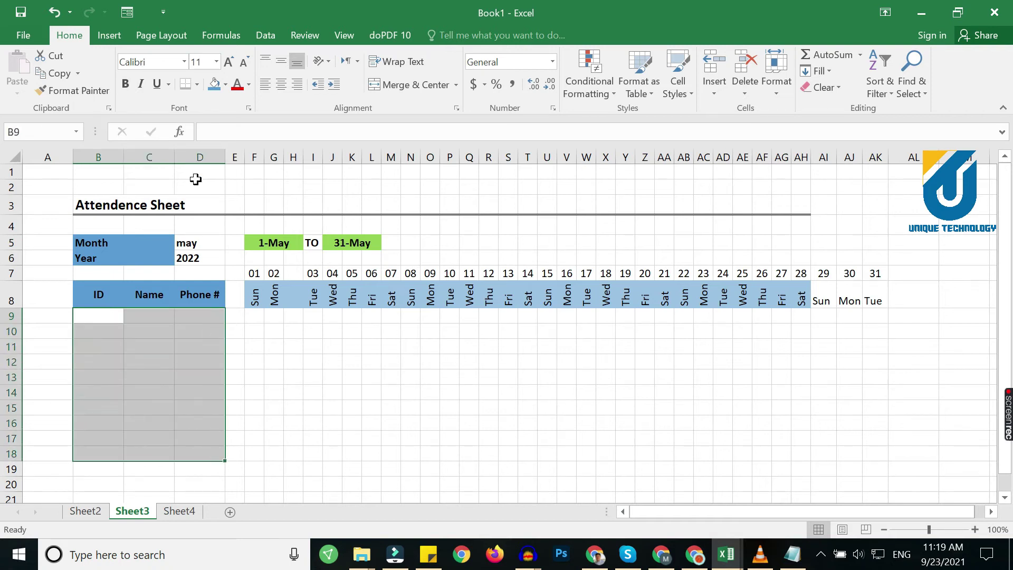
left_click(197, 85)
left_click(208, 216)
left_click_drag(110, 299, 877, 461)
left_click(185, 85)
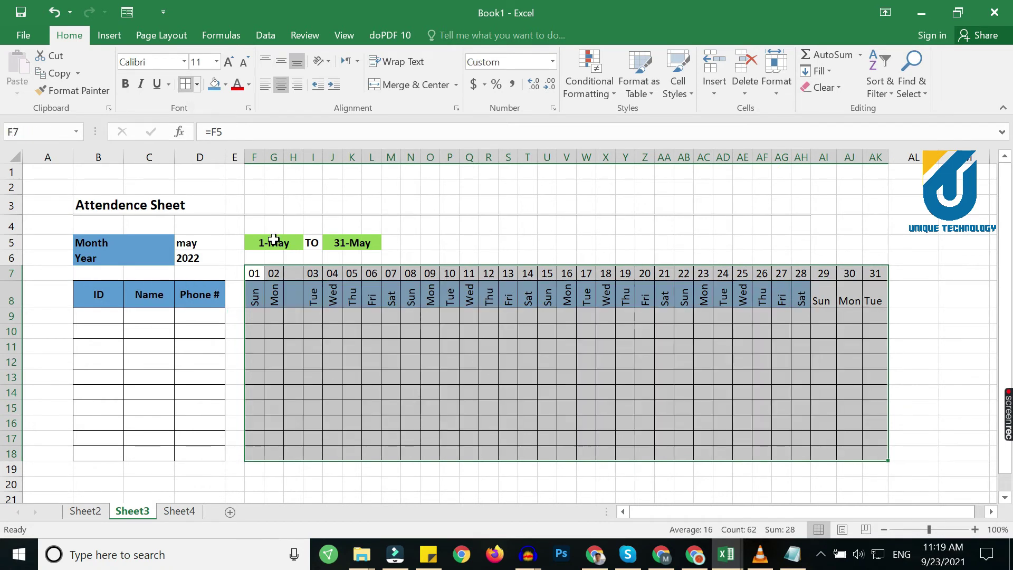
left_click(369, 381)
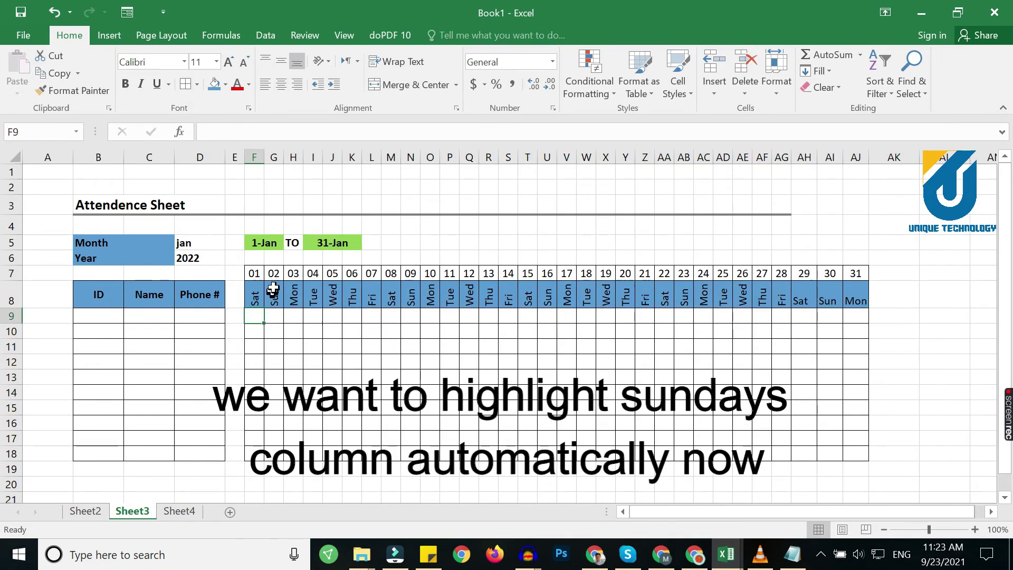
left_click_drag(274, 272, 276, 454)
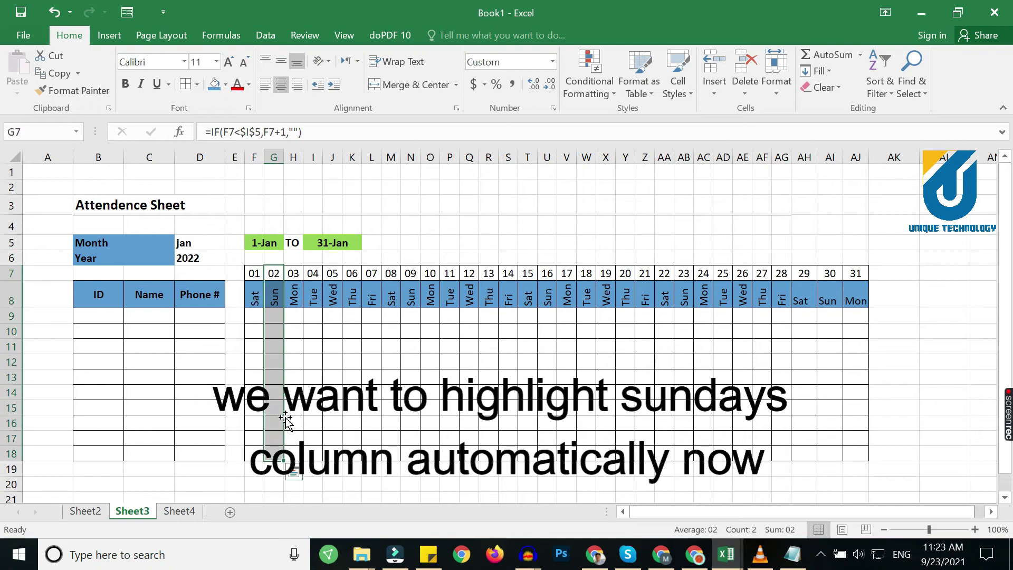
left_click_drag(412, 276, 412, 455, "ctrl")
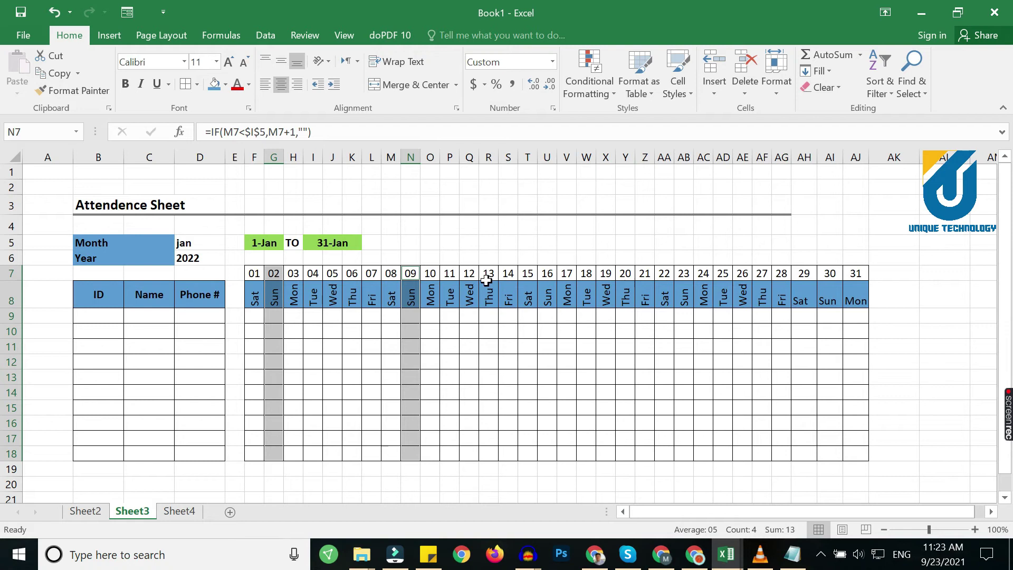
left_click_drag(547, 272, 545, 451, "ctrl")
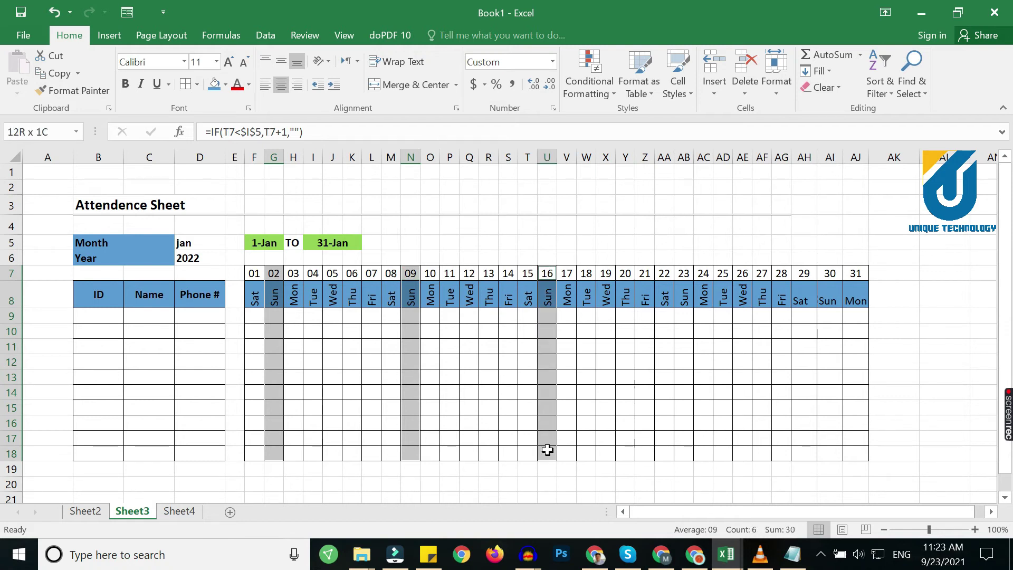
left_click(279, 319)
Start a formula-based conditional formatting rule for F9 with the formula =F$8="sun"
left_click(255, 314)
left_click(591, 79)
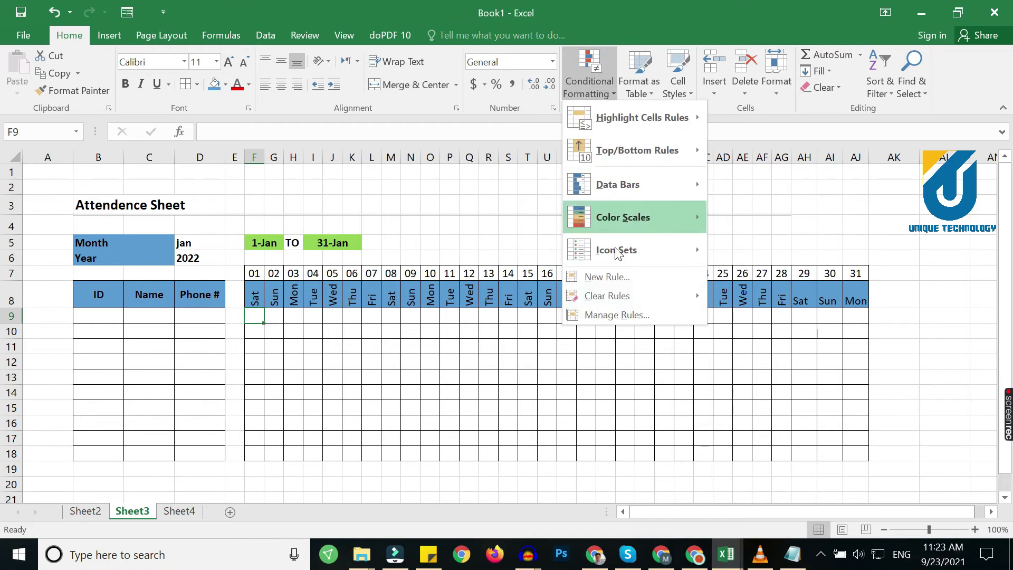
left_click(612, 277)
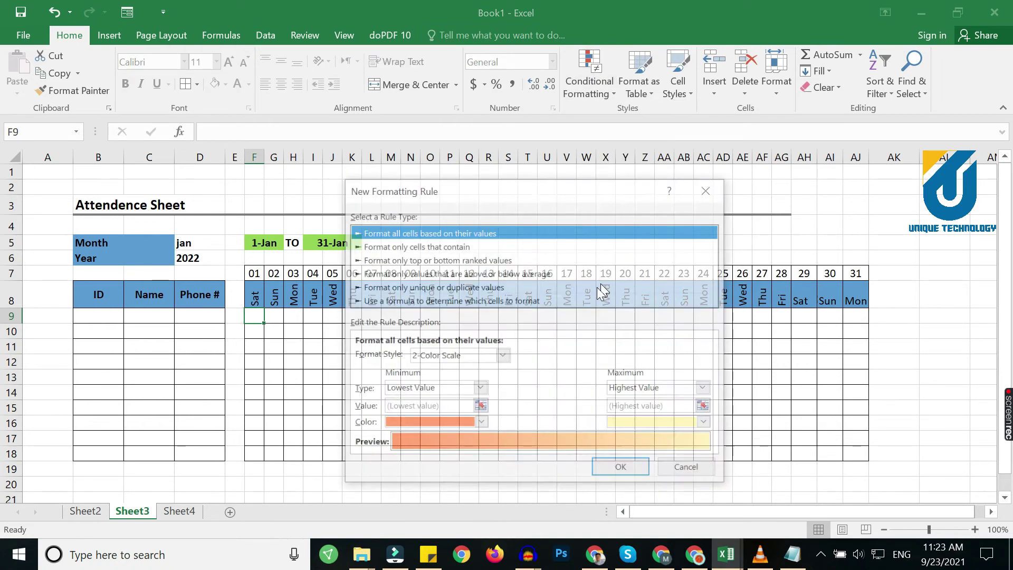
left_click(396, 301)
left_click(597, 358)
left_click(255, 296)
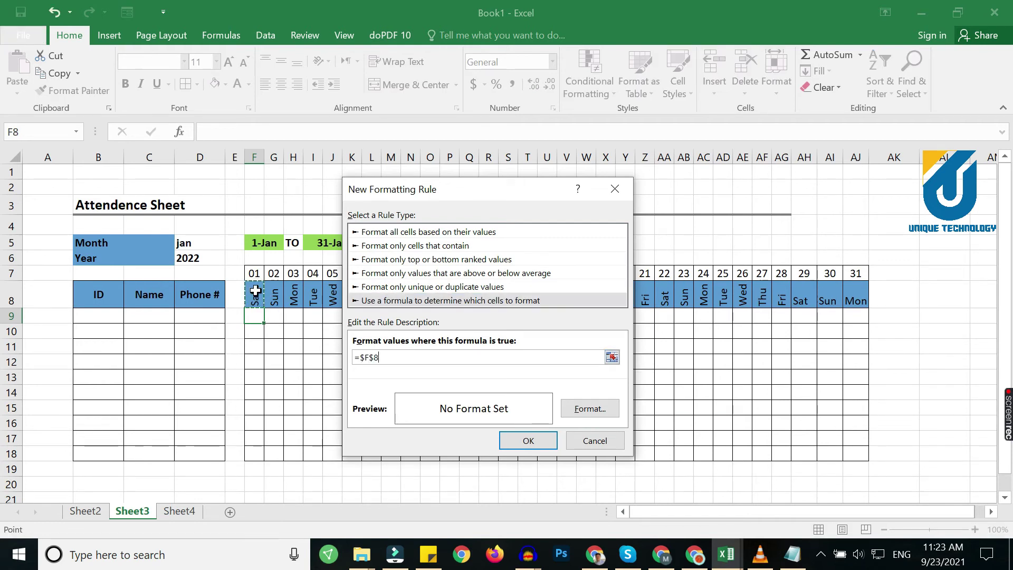
type("=\"sun")
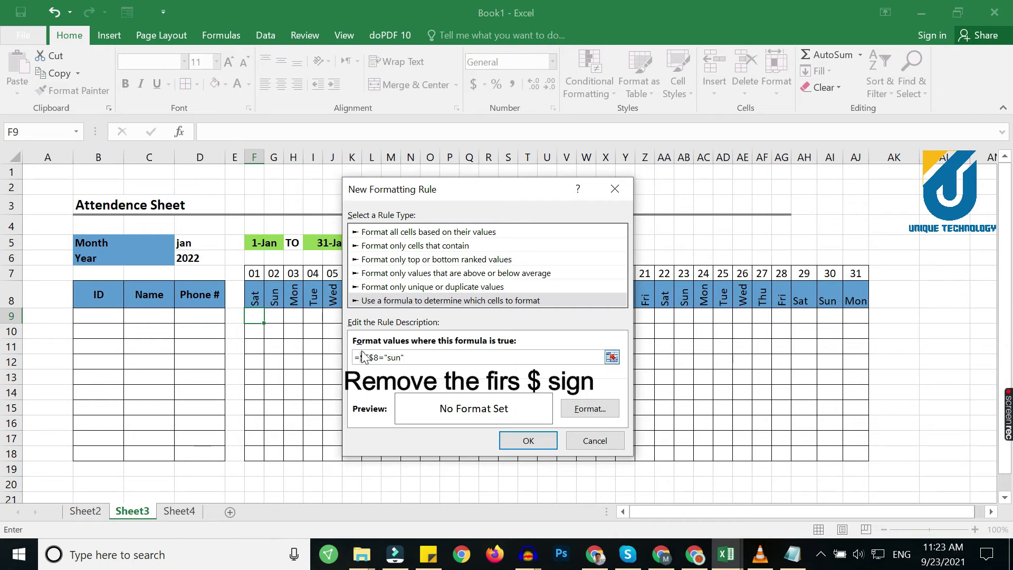
key("Delete")
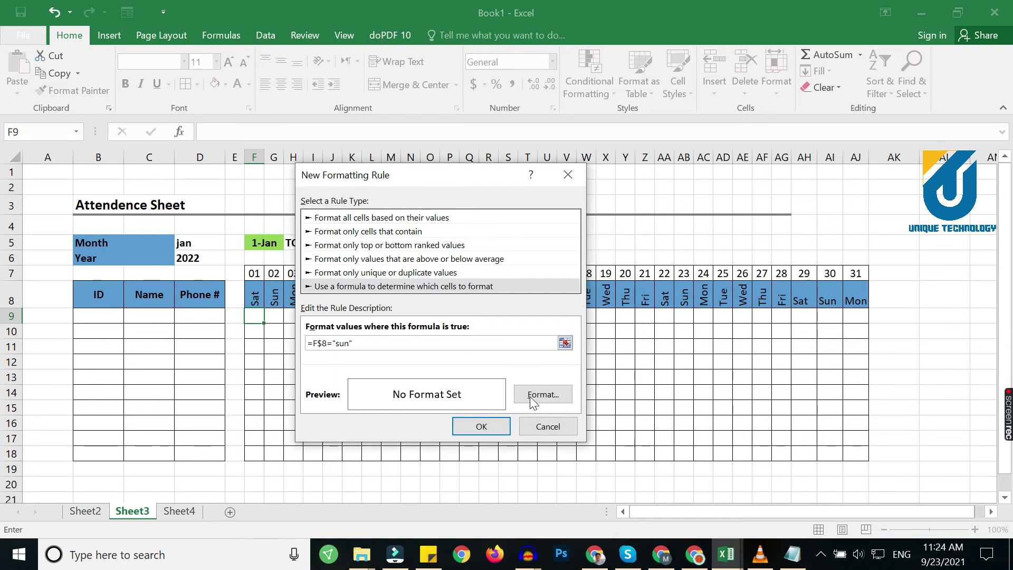
Set the Sunday rule's format to a red fill with white font
left_click(536, 400)
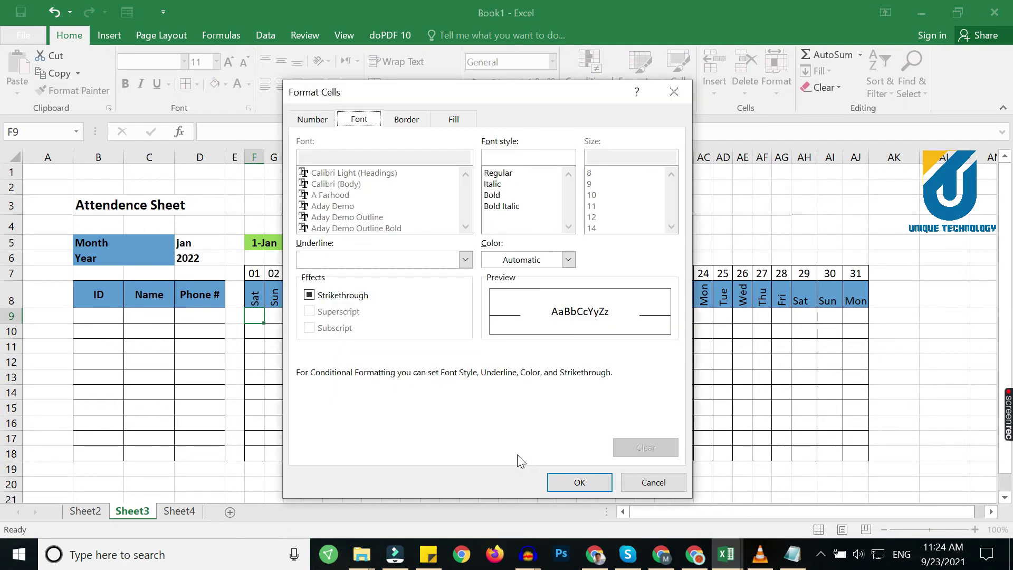
left_click(454, 119)
left_click(325, 266)
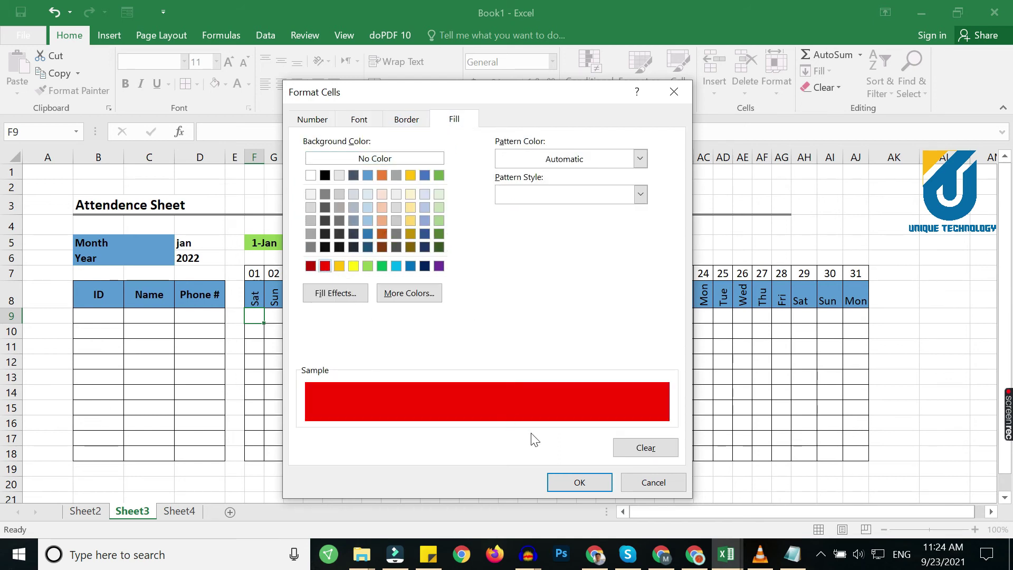
left_click(353, 120)
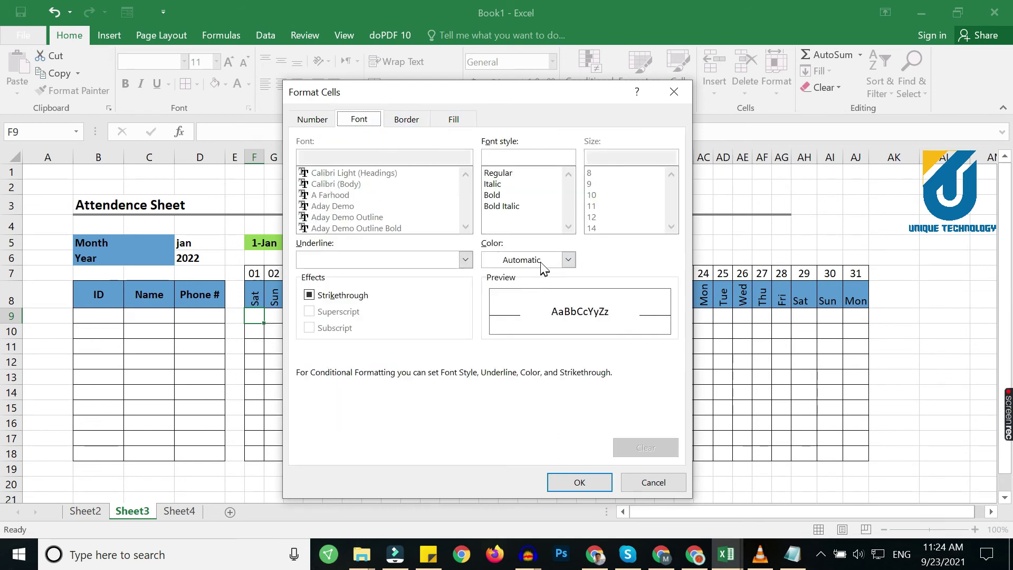
left_click(539, 261)
left_click(490, 309)
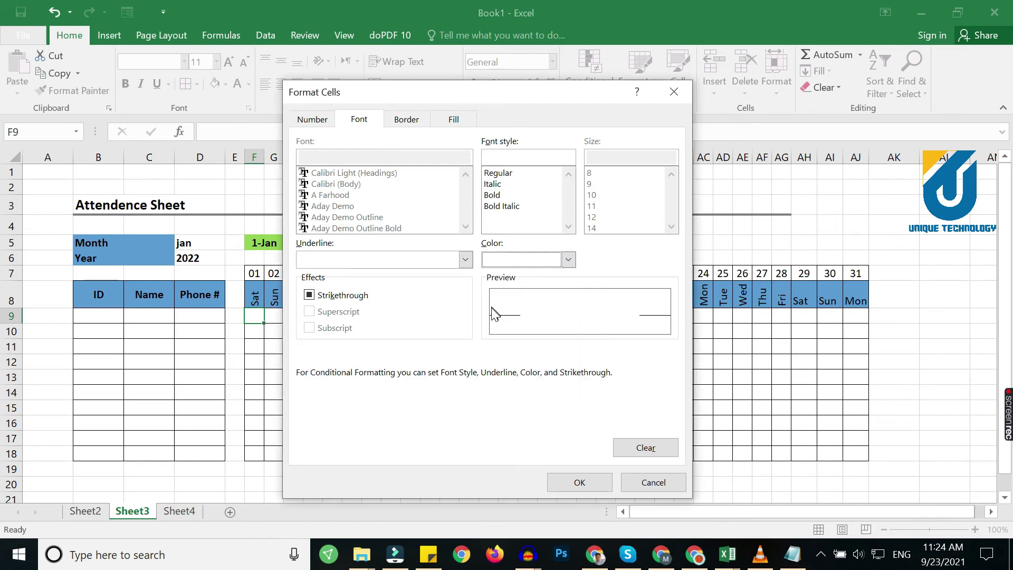
left_click(590, 483)
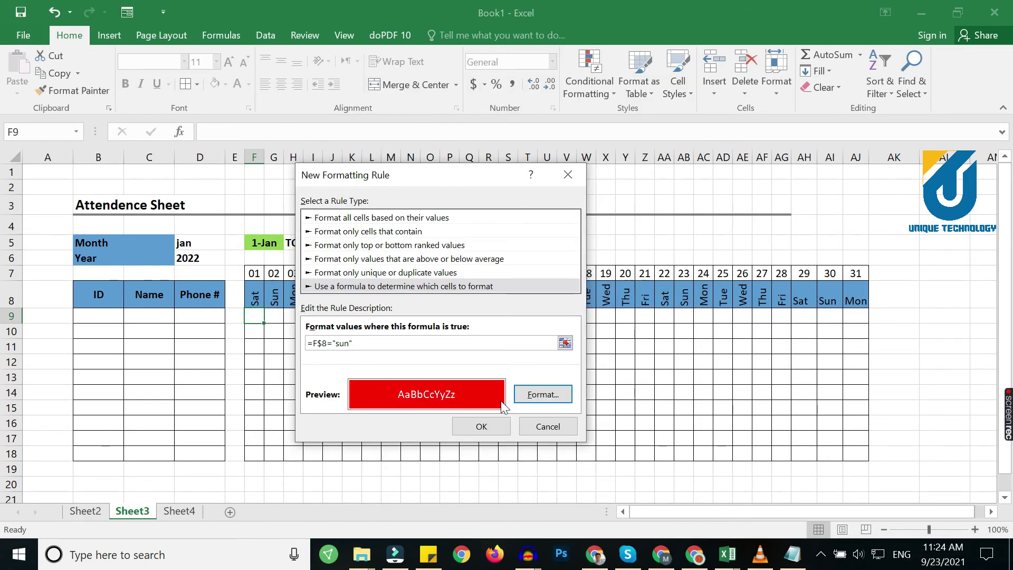
Apply the Sunday rule to F9 and fill that cell across the attendance grid through AJ18
left_click(485, 428)
left_click_drag(265, 327, 864, 456)
left_click(356, 410)
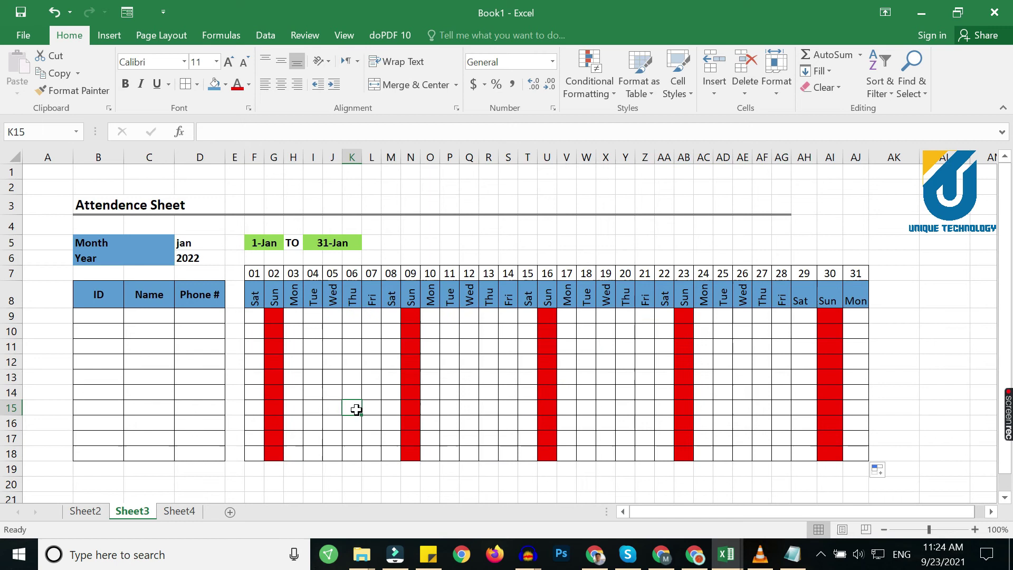
left_click(272, 317)
left_click(275, 363)
left_click(410, 317)
left_click(425, 376)
left_click(549, 335)
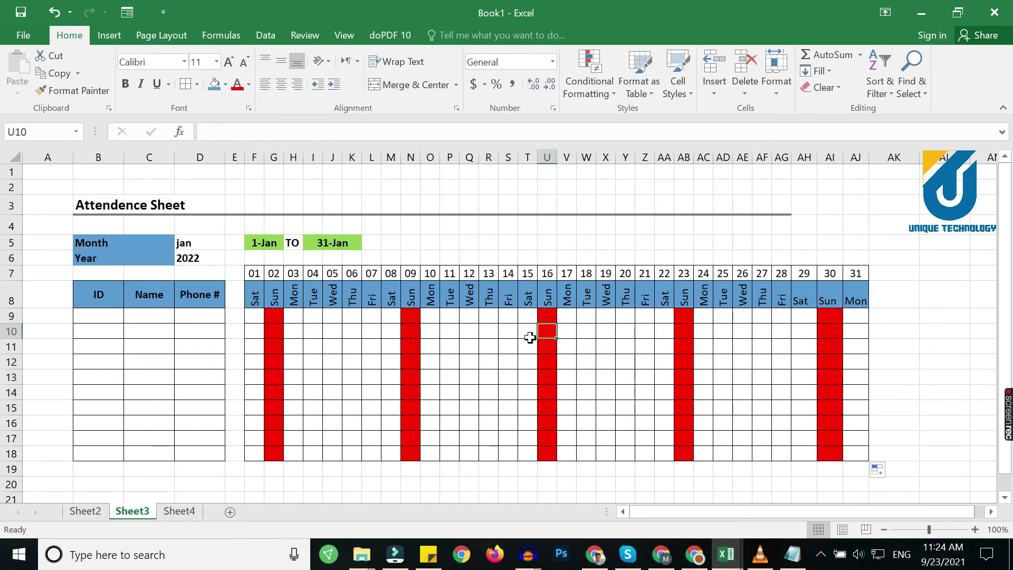
Switch the month in D5 to nov and then to feb to check the Sunday highlighting
left_click(203, 241)
left_click(231, 243)
left_click(193, 295)
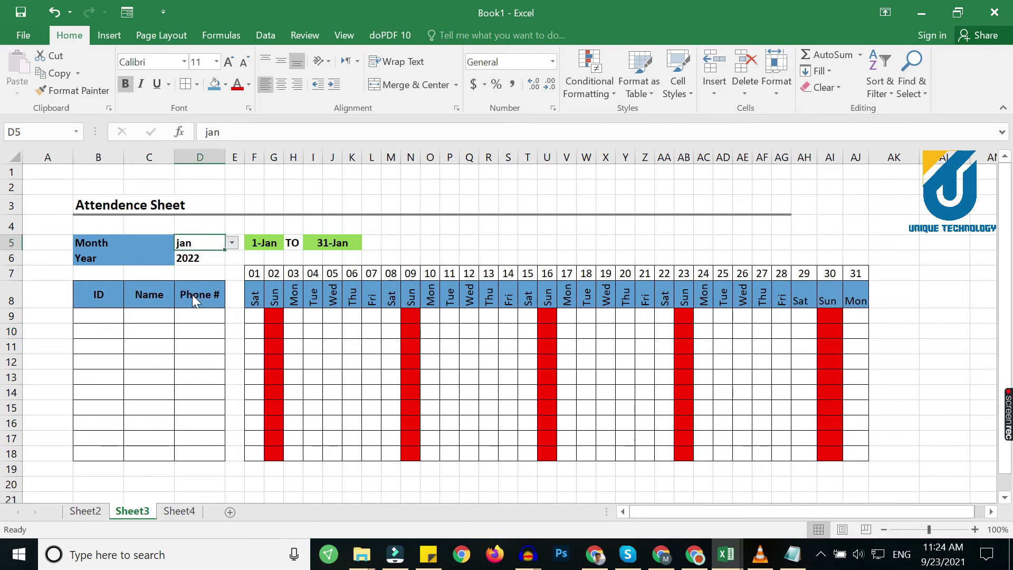
left_click(231, 243)
left_click(199, 327)
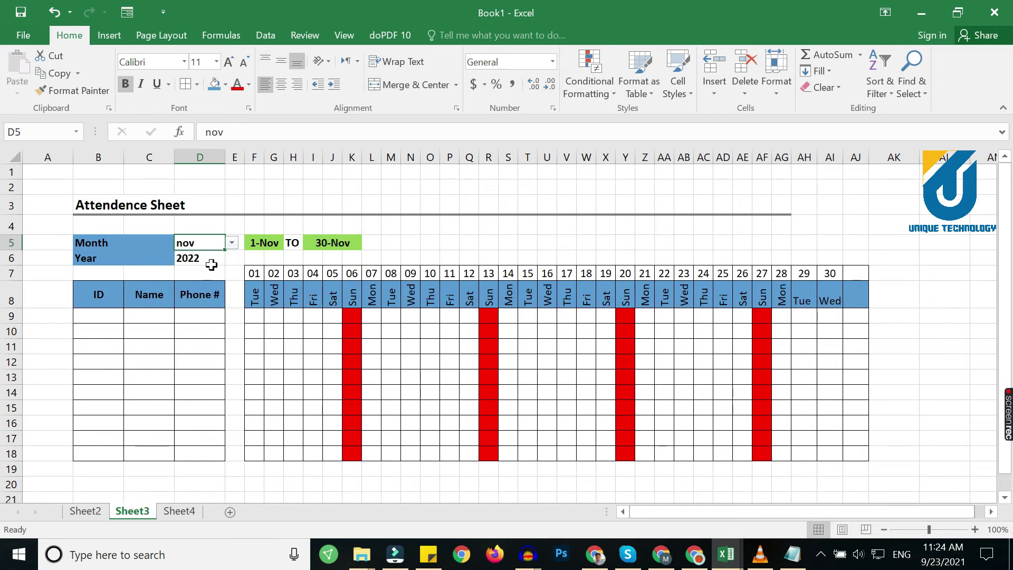
left_click(231, 244)
left_click(197, 283)
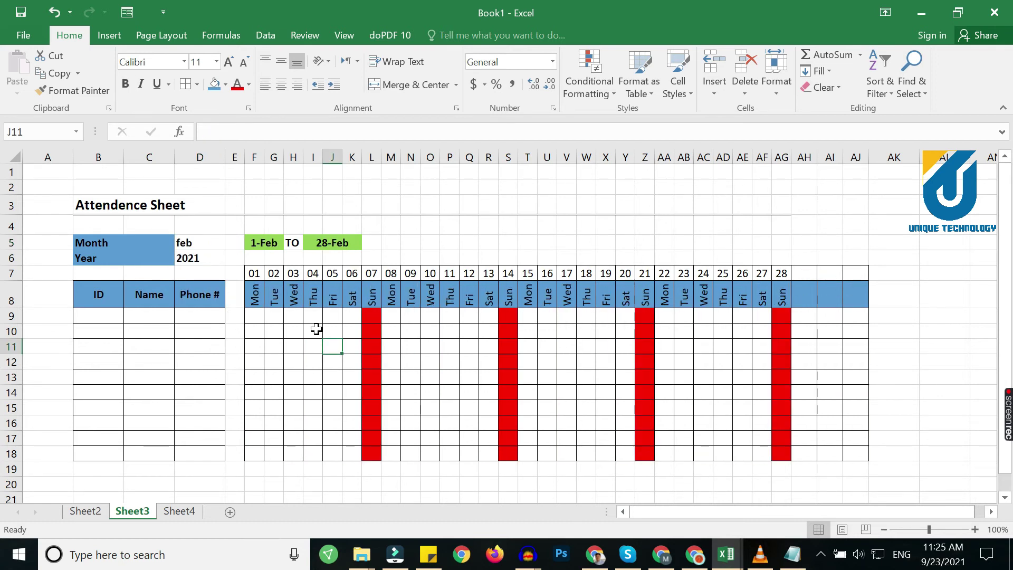
Enter a test mark "p" in each cell of I10:L10, including the Sunday cell
left_click(318, 331)
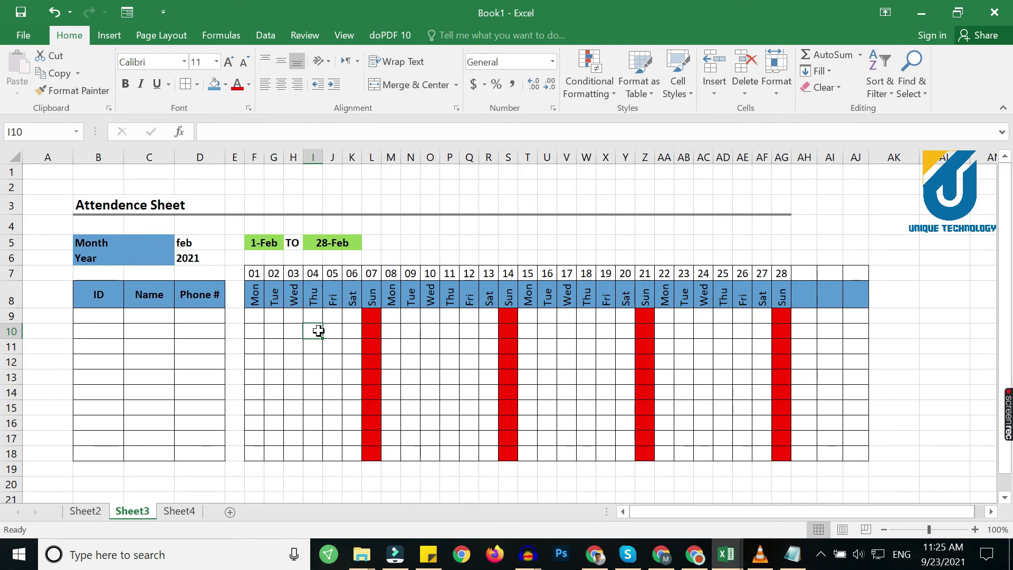
type("p")
key("Tab")
type("p")
key("Tab")
type("p")
key("Tab")
type("p")
key("Tab")
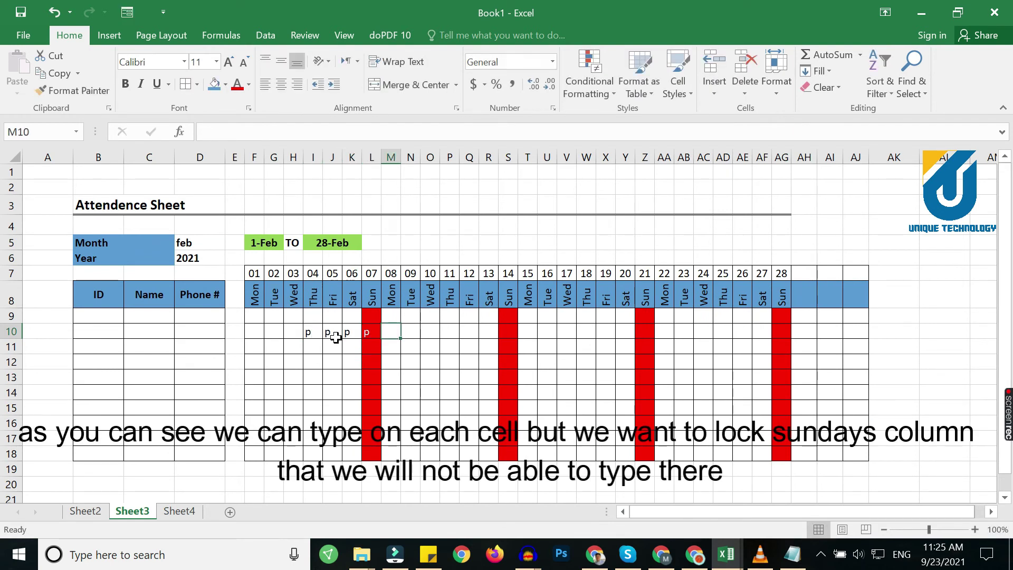
left_click(371, 332)
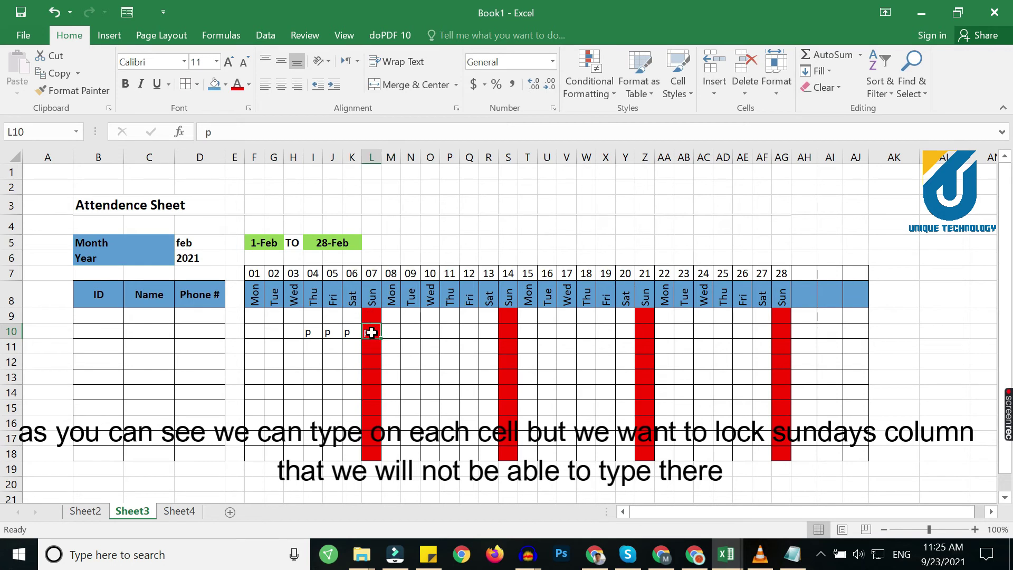
Enter a test mark "p" in row 10 under the Sundays of the 14th and 21st
left_click(507, 332)
type("p")
key("Tab")
left_click(647, 330)
type("p")
key("Tab")
Clear the test marks from row 10 of the attendance grid
left_click_drag(683, 361, 275, 316)
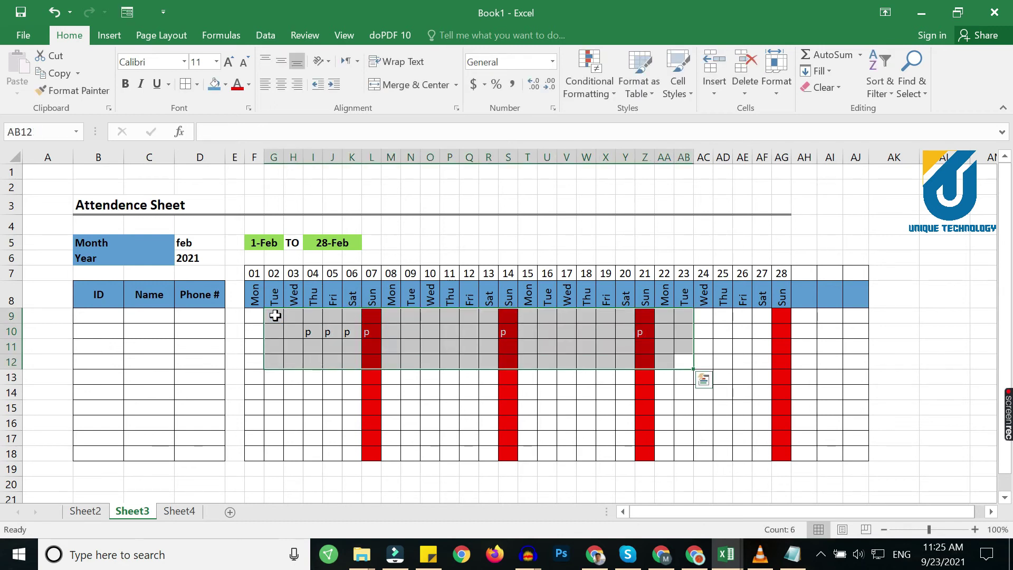
key("Delete")
left_click(289, 347)
left_click(259, 317)
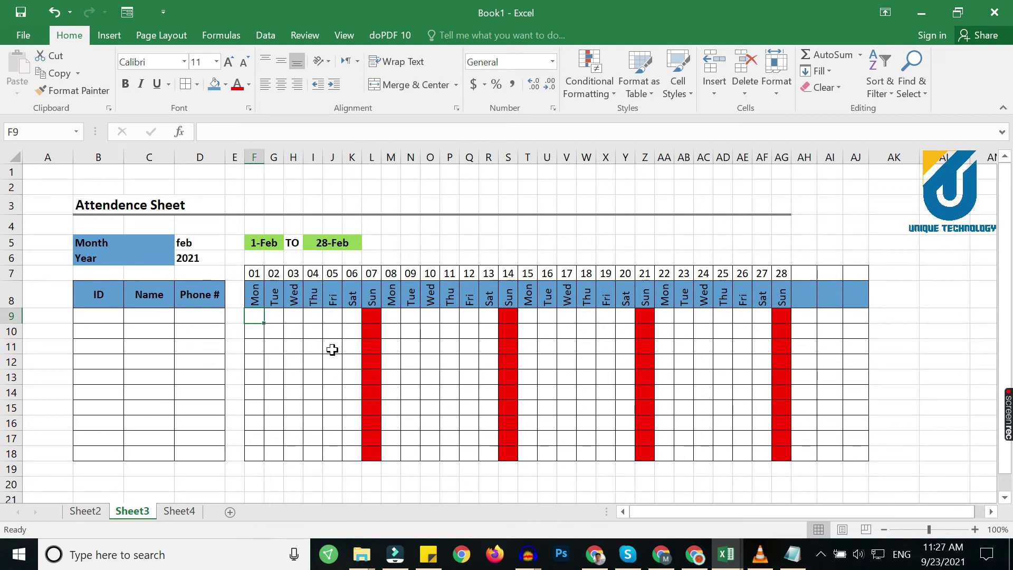
left_click(332, 347)
Open data validation for F9 and set the allowed values to Custom
left_click(256, 321)
left_click(269, 33)
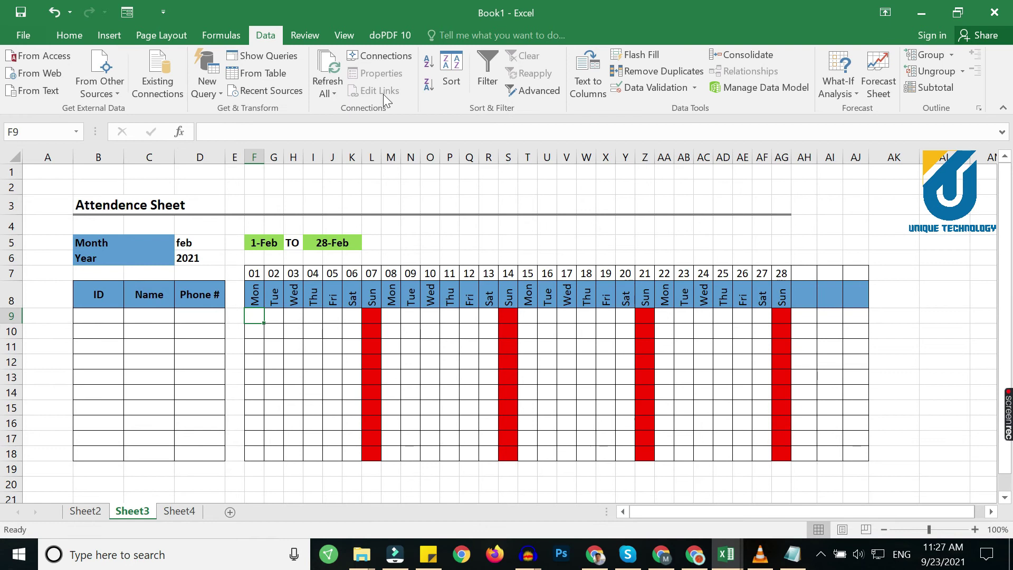
left_click(694, 88)
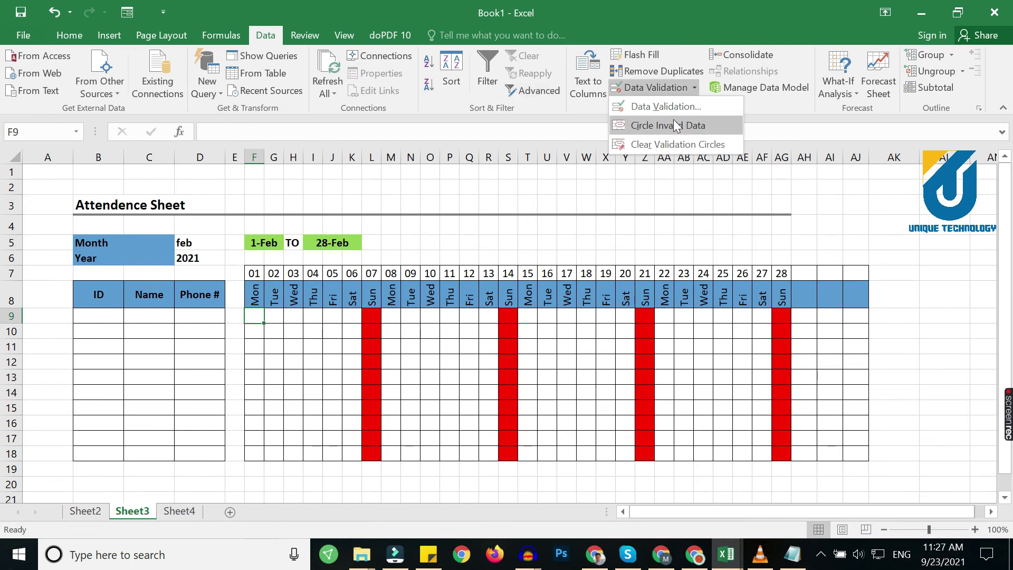
left_click(657, 109)
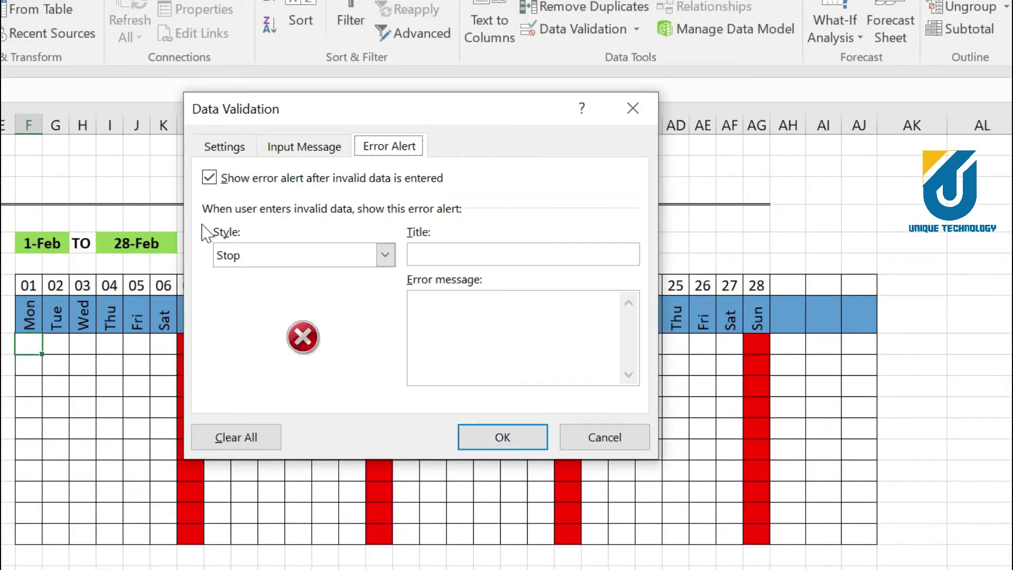
left_click(228, 148)
left_click(263, 232)
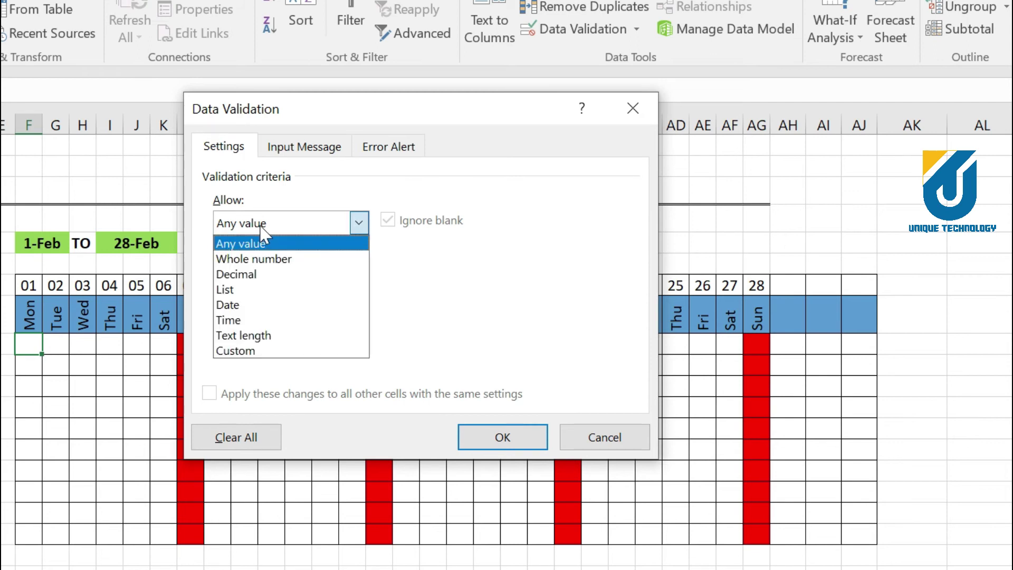
left_click(250, 351)
Enter =F$8<>"sun" as the custom validation formula for F9
left_click(488, 317)
type("=")
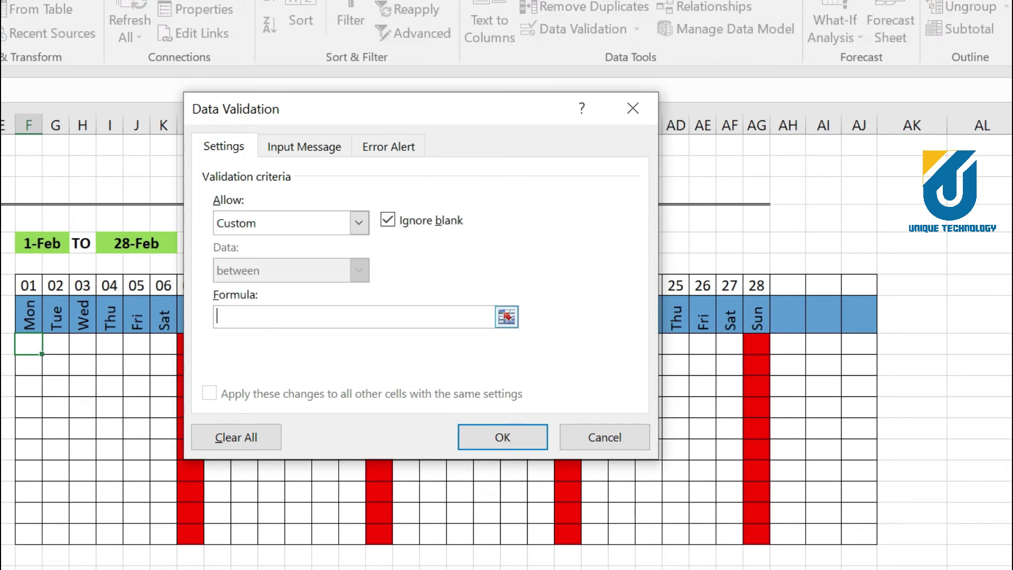
left_click(33, 317)
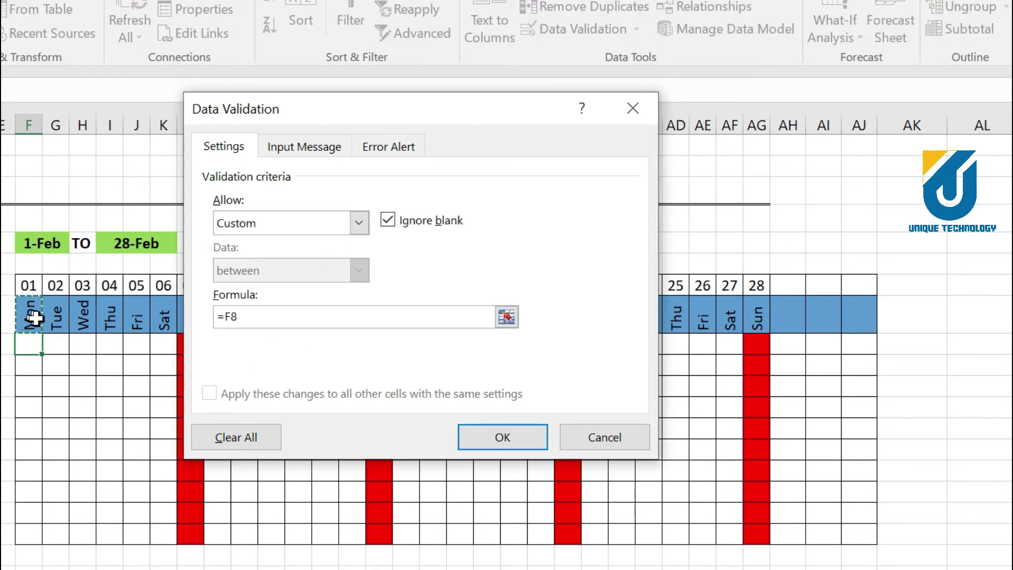
type("<>\"sun")
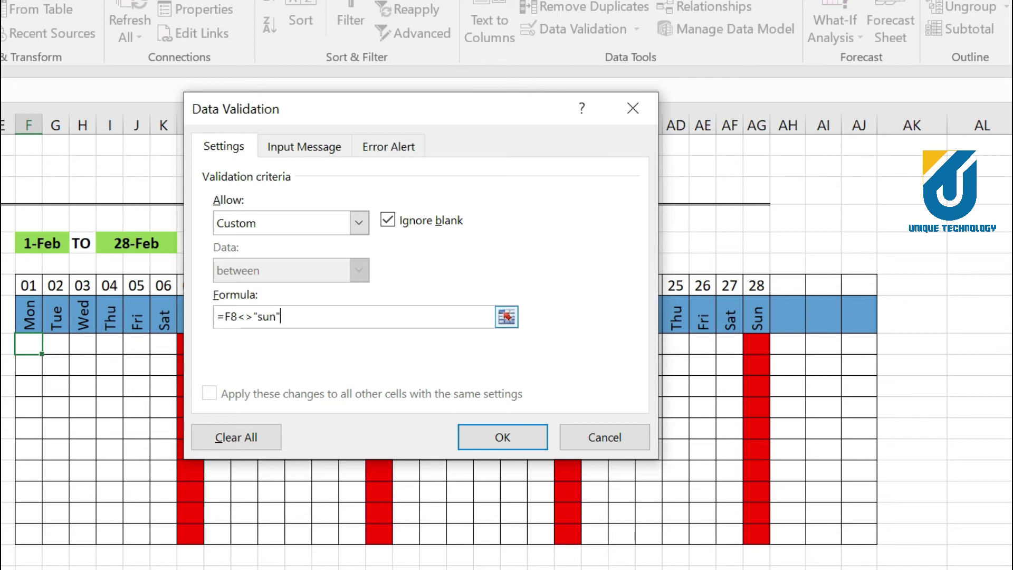
left_click(231, 317)
type("$")
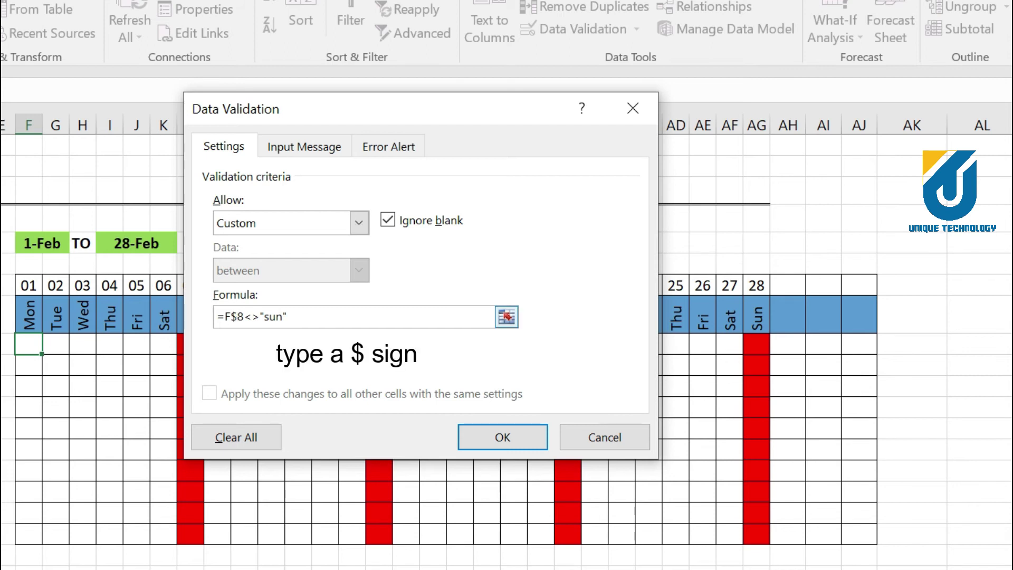
Give the validation an error alert titled Invalid with the message "Sunday is Off" and apply it
left_click(389, 146)
left_click(445, 254)
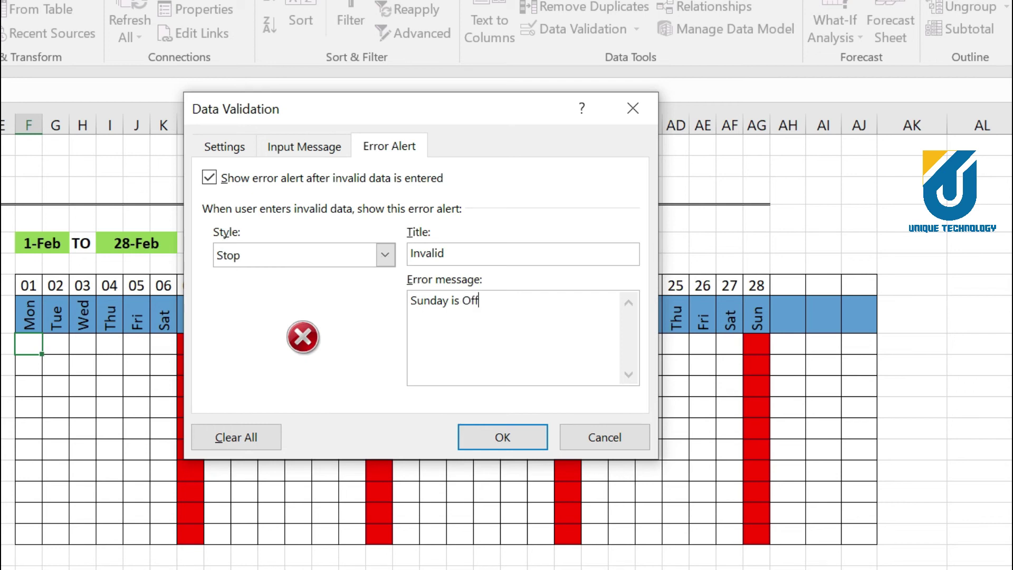
left_click(516, 436)
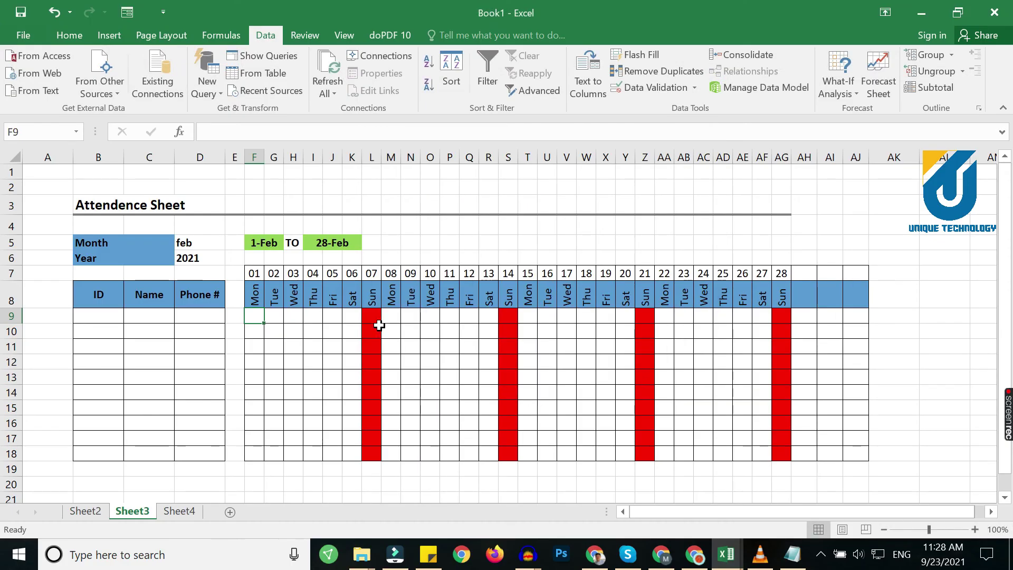
Copy F9's validation across row 9 and down the attendance grid by filling through AJ18
left_click(274, 302)
left_click(271, 317)
left_click(255, 316)
left_click_drag(263, 323, 686, 330)
left_click_drag(784, 329, 857, 449)
left_click(372, 316)
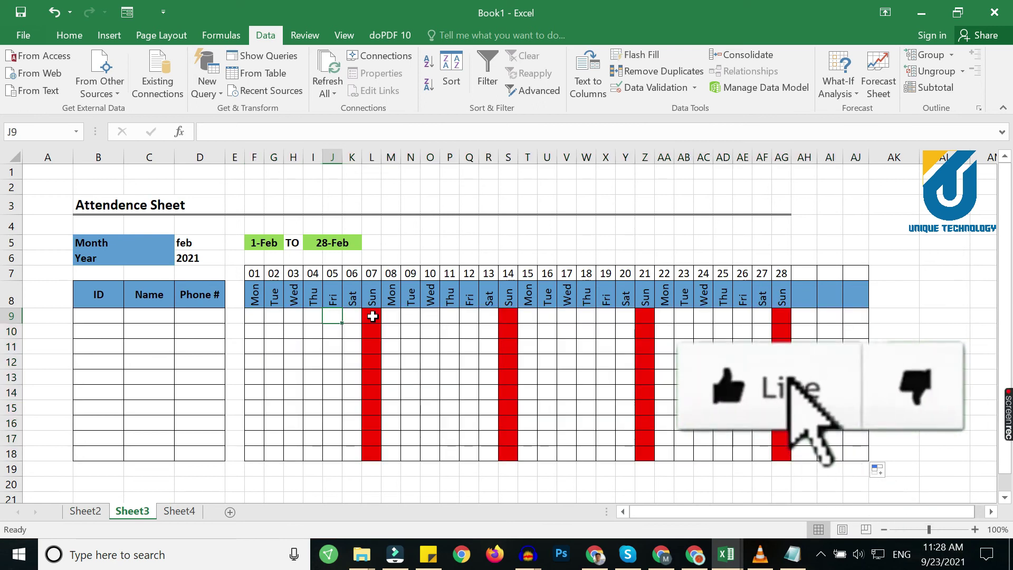
Test the validation by trying to enter p in the Sunday cell L9, and cancel the rejected entry
type("p")
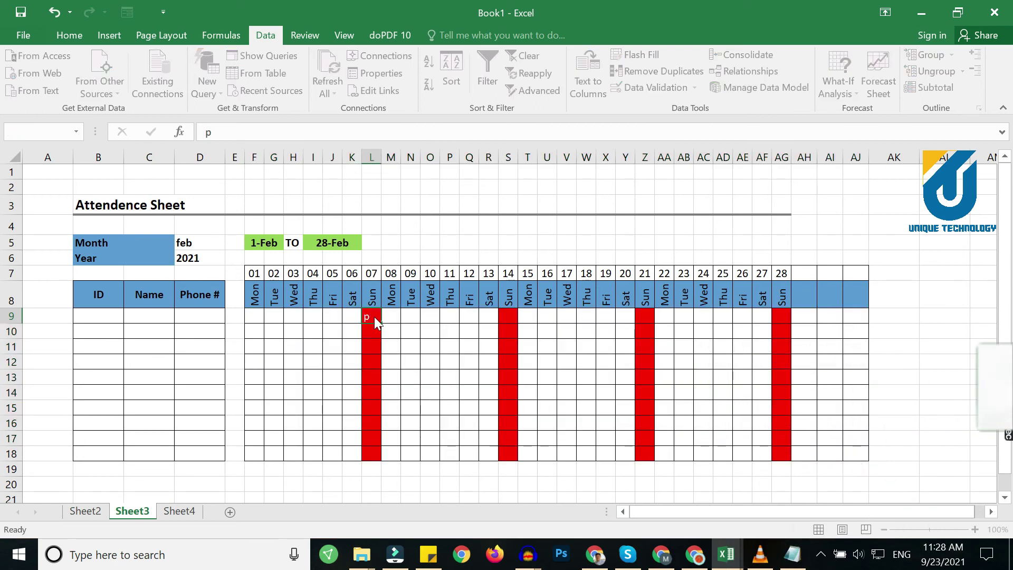
key("Return")
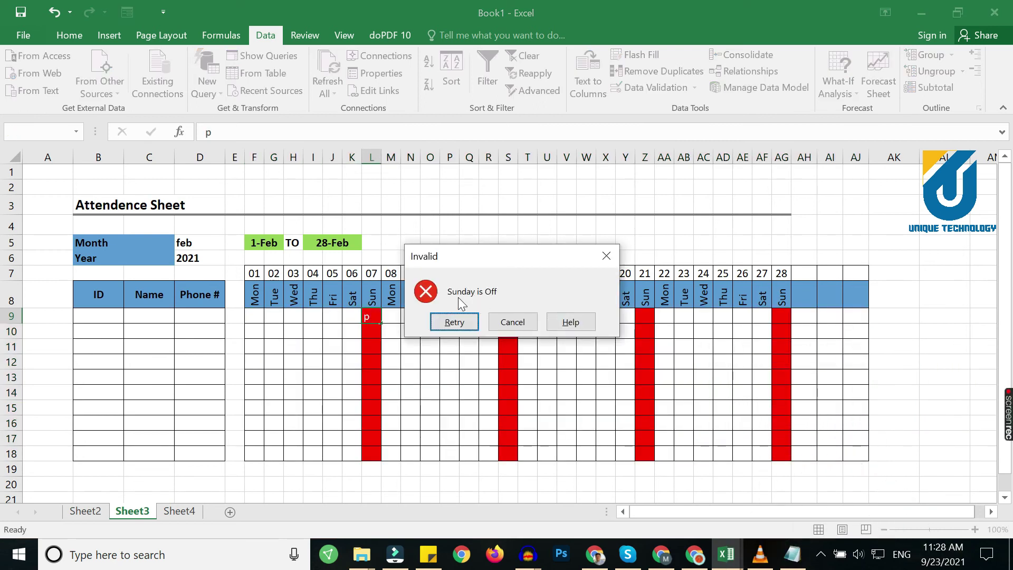
left_click(511, 322)
Enter p in the Saturday cell K9 and in the Tuesday cell N10
left_click(346, 318)
type("p")
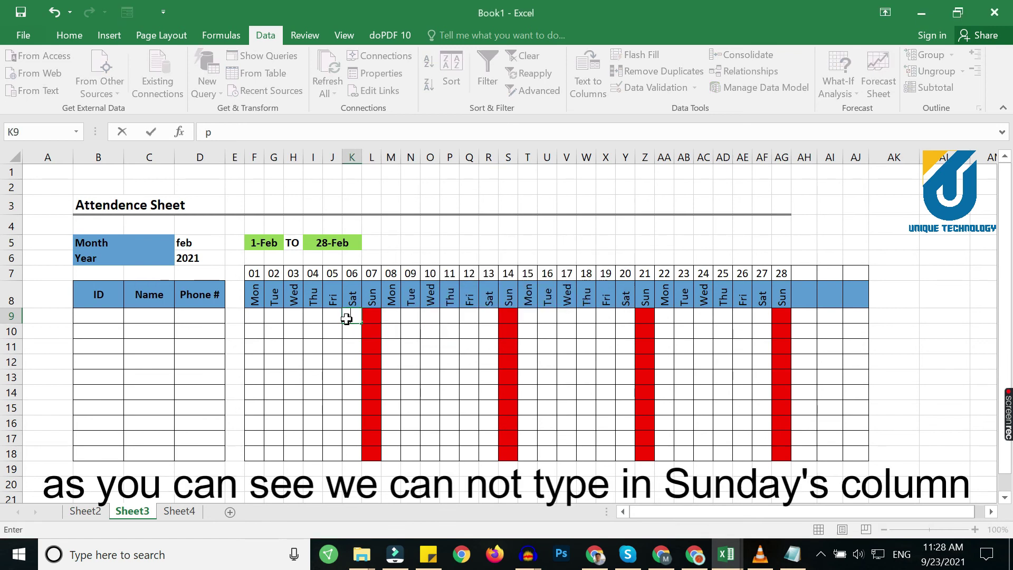
key("Return")
key("Right")
key("Right")
key("Right")
type("p")
key("Return")
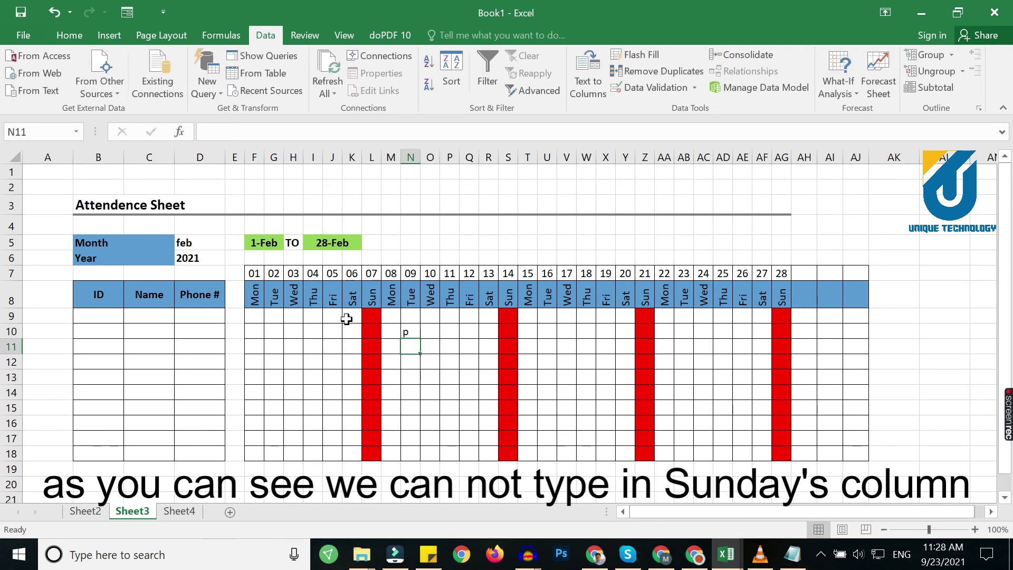
Try to enter a in the Sunday cell S10 and cancel the entry
left_click(525, 334)
left_click(511, 334)
type("a")
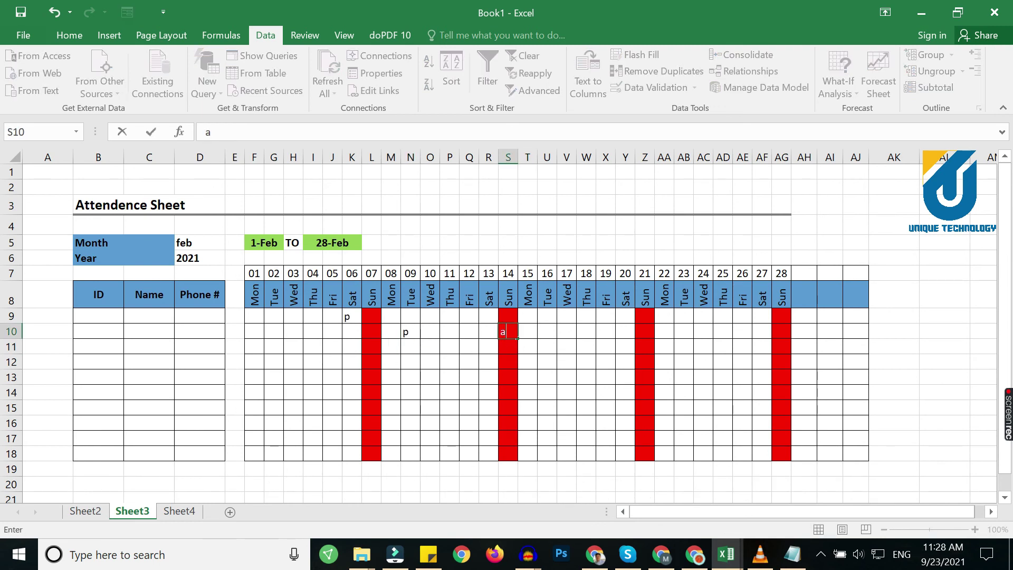
key("Return")
key("Escape")
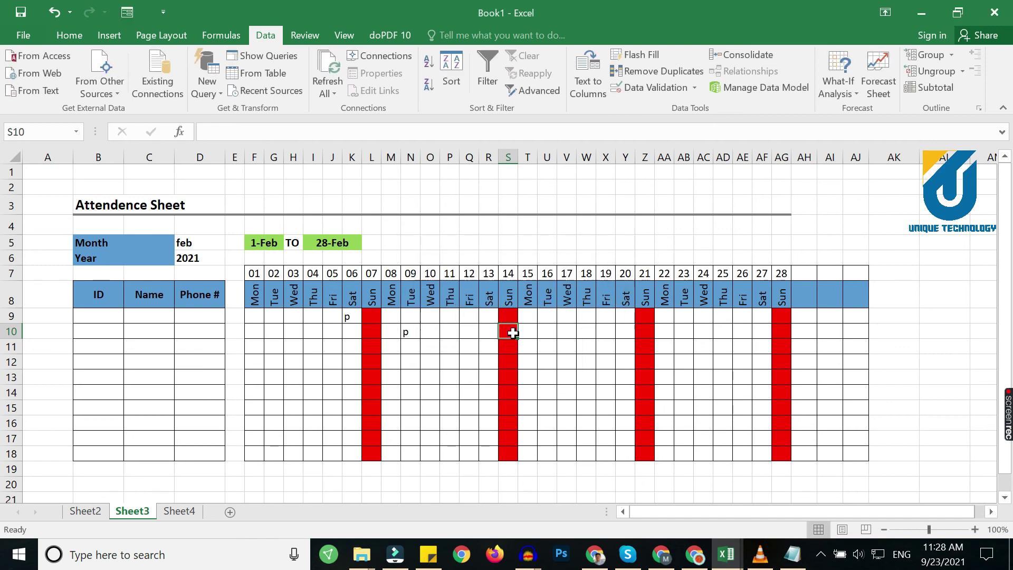
Enter a in the Saturday cell Y10 and try the same entry in the Sunday cell Z10
key("Right")
key("Right")
key("Right")
key("Right")
key("Right")
key("Right")
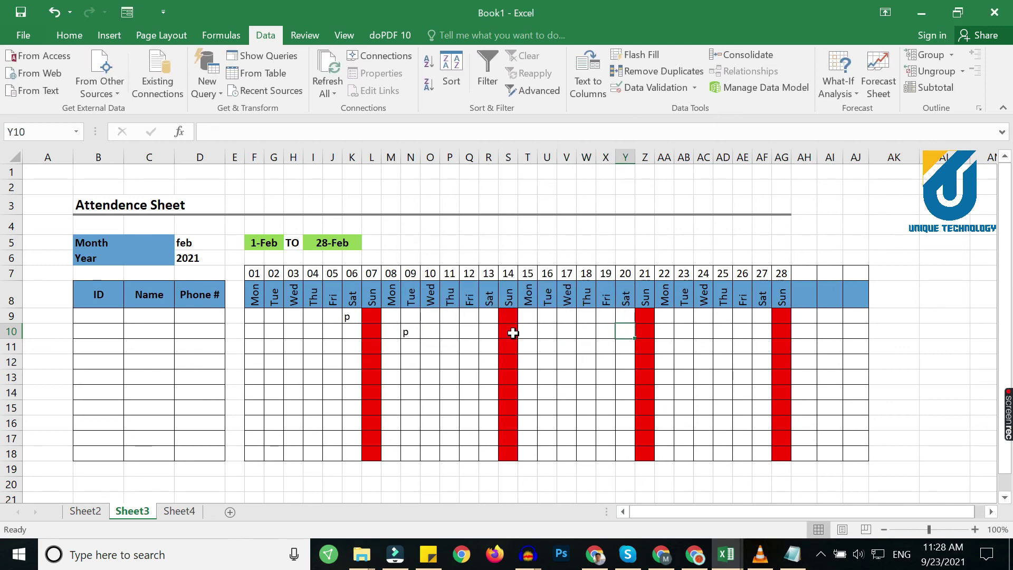
type("a")
key("Right")
type("a")
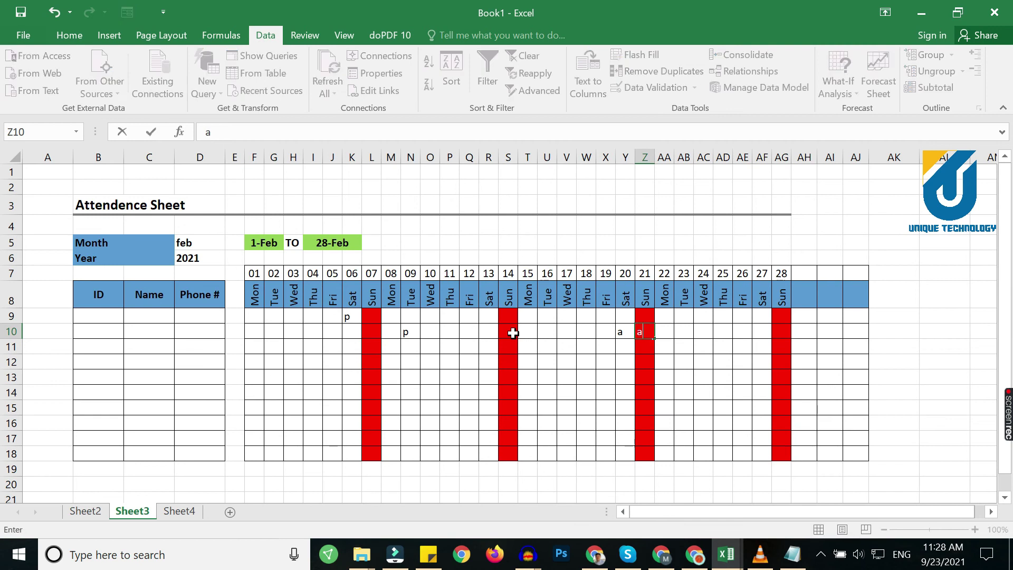
key("Return")
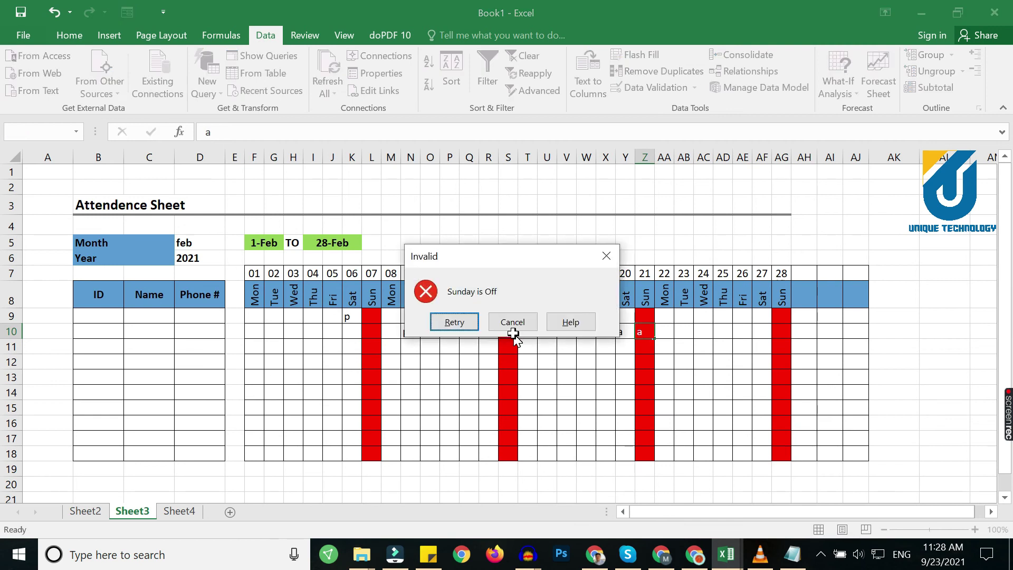
key("Escape")
Try to enter a in the last Sunday cell, AG10, and cancel the entry
key("Right")
key("Right")
key("Right")
key("Right")
key("Right")
key("Right")
key("Right")
type("a")
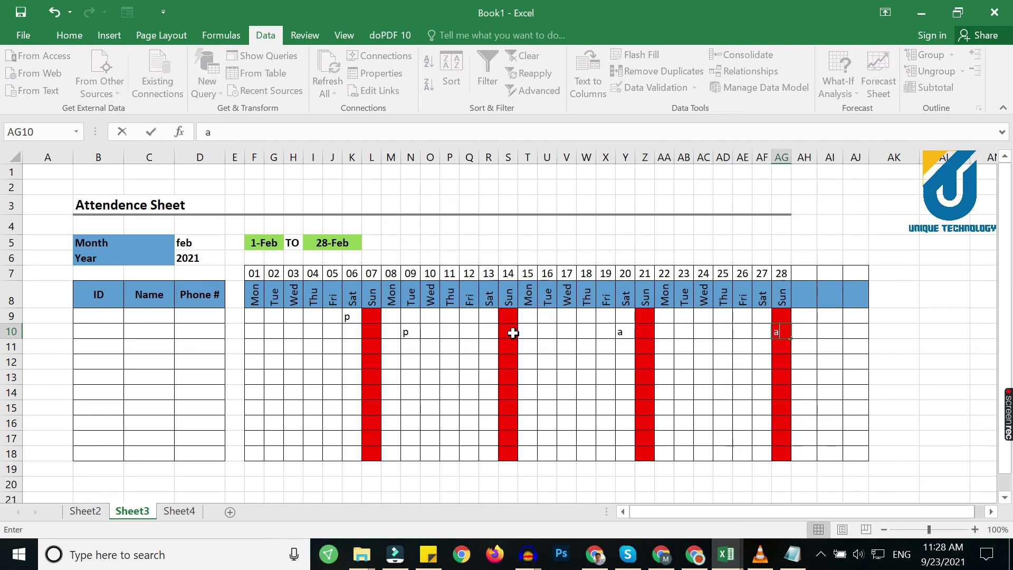
key("Return")
key("Escape")
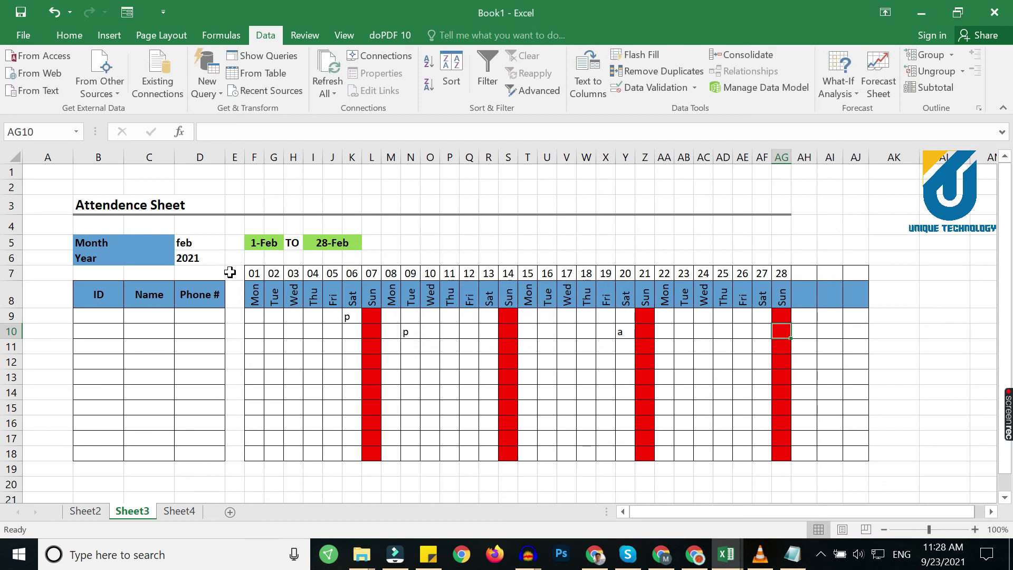
Switch the month in D5 to jul
left_click(213, 244)
left_click(232, 242)
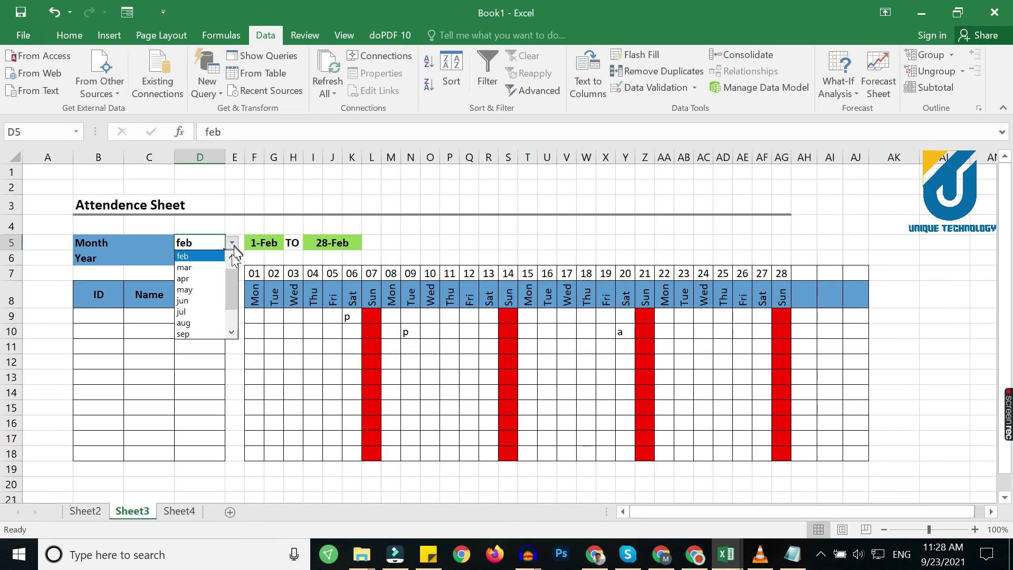
left_click(185, 312)
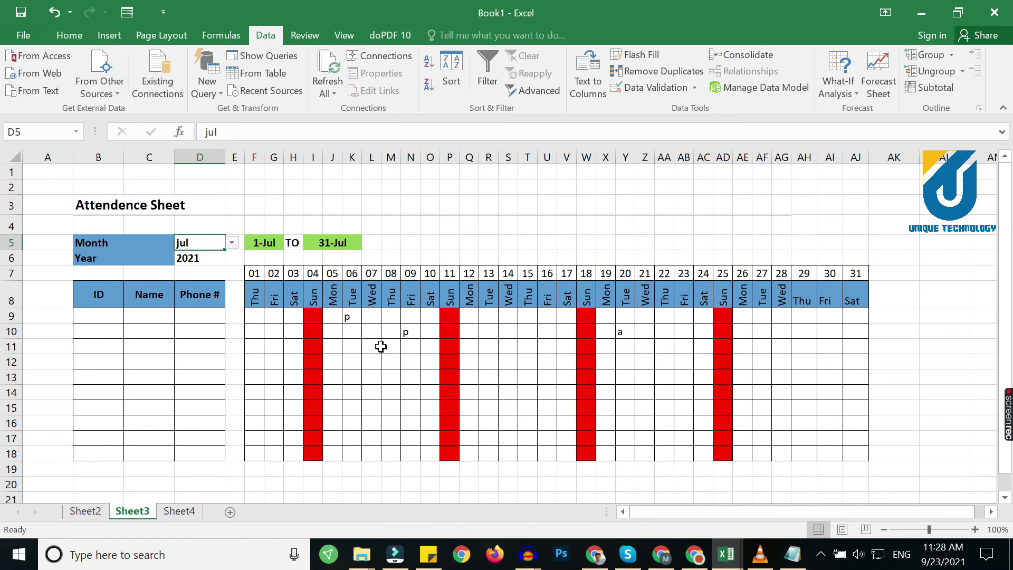
Try to enter p in July's Sunday cell I11, and clear the test entries from K9:Y10
left_click(380, 346)
left_click(315, 346)
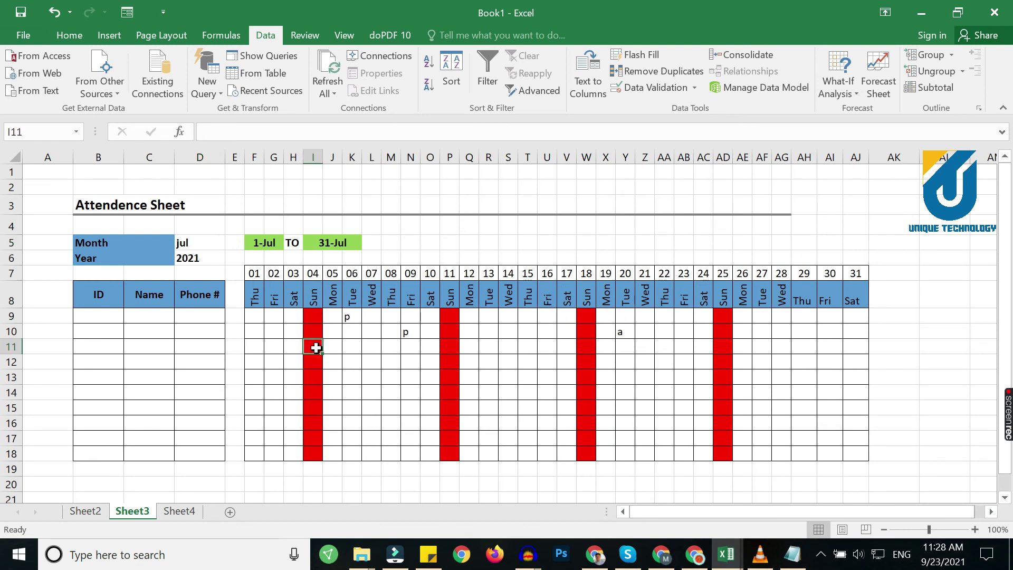
type("p")
key("Return")
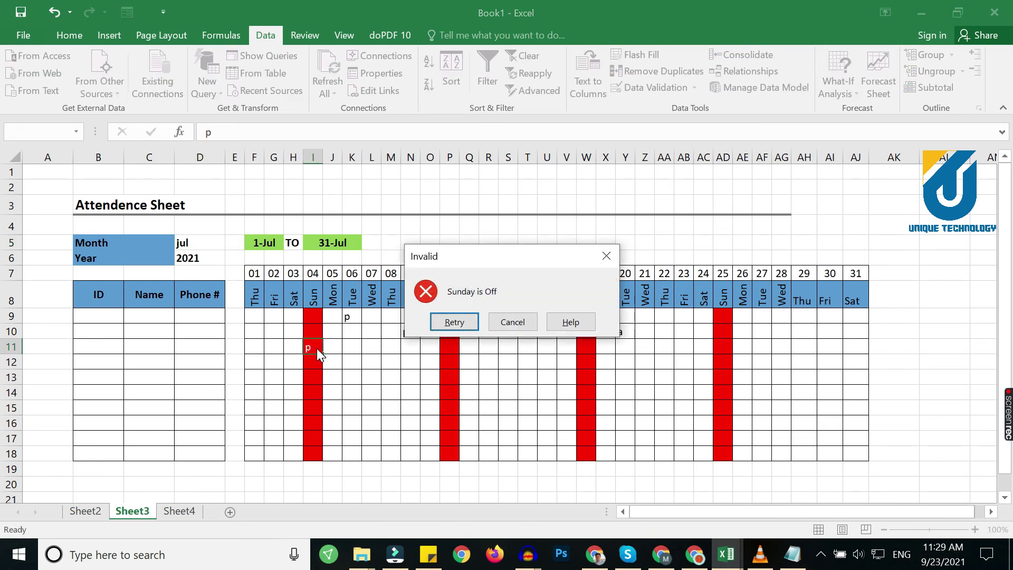
key("Escape")
left_click_drag(350, 322, 621, 341)
key("Delete")
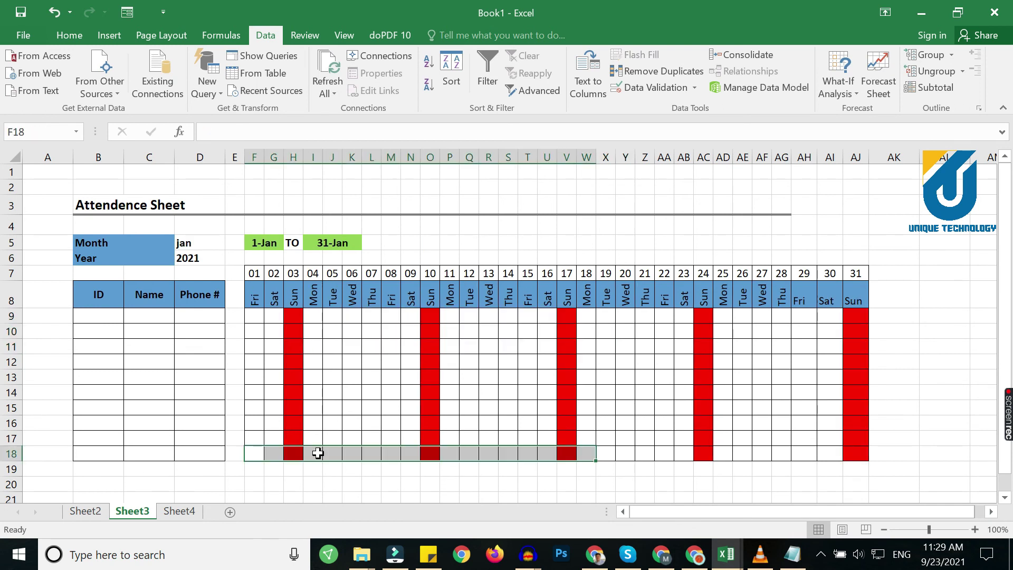
Extend the attendance table by filling row 18 from B to AJ down through row 27
mouse_move(100, 455)
left_mouse_down()
mouse_move(860, 458)
mouse_move(90, 454)
left_mouse_up()
left_click(870, 468)
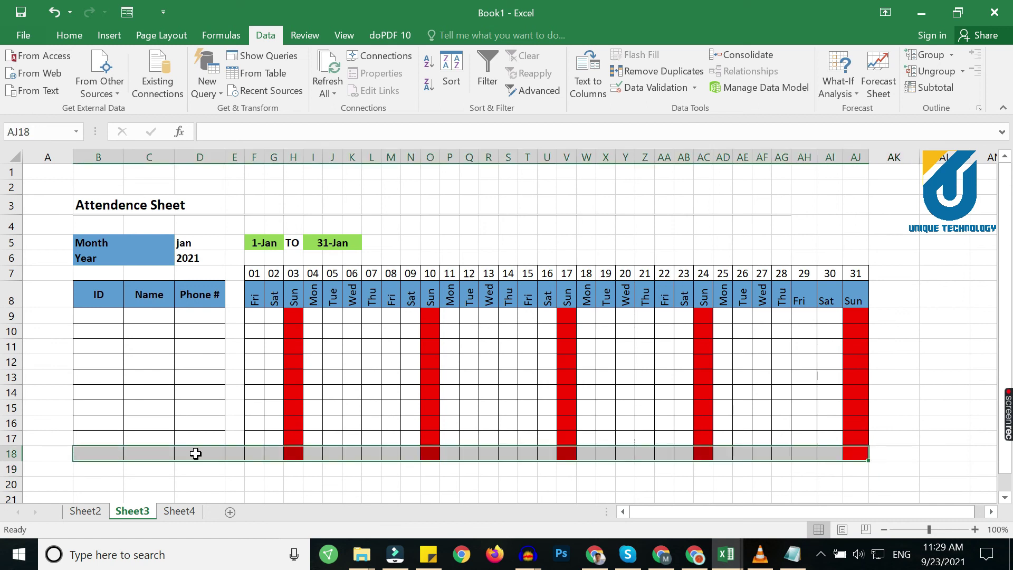
left_click_drag(867, 460, 843, 442)
Test the added rows by trying to enter s in the Sunday cell O19, and cancel the entry
left_click(428, 323)
left_click(428, 305)
type("s")
key("Return")
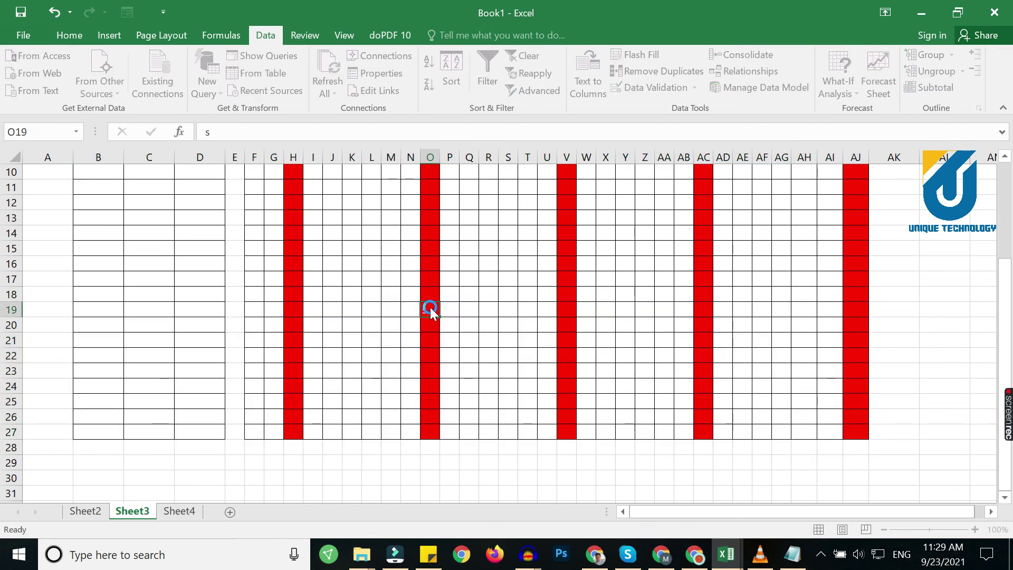
key("Escape")
left_click(369, 335)
left_click(347, 314)
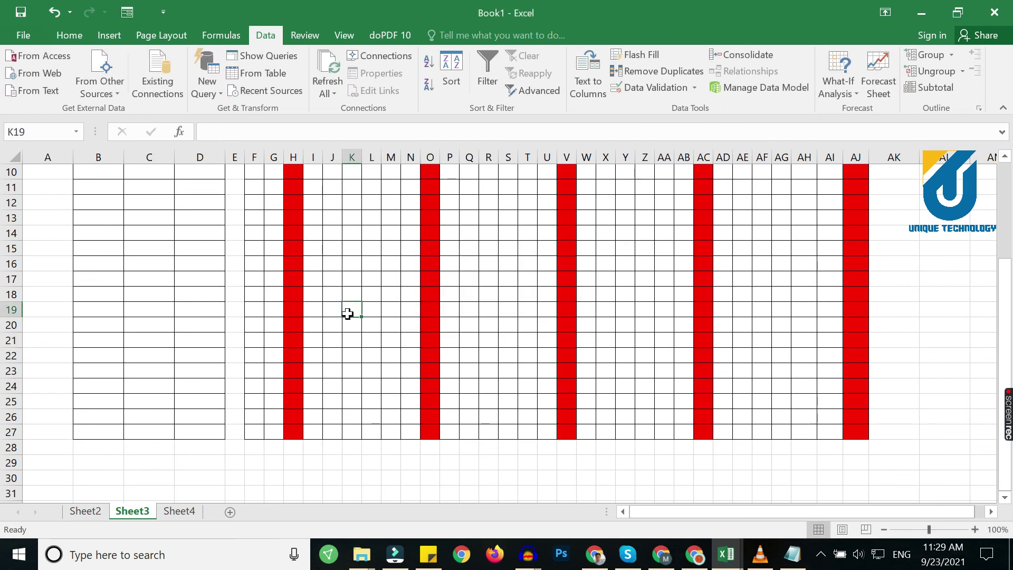
Change the month in D5 to jul and after that to may
scroll(343, 328, "up", 2)
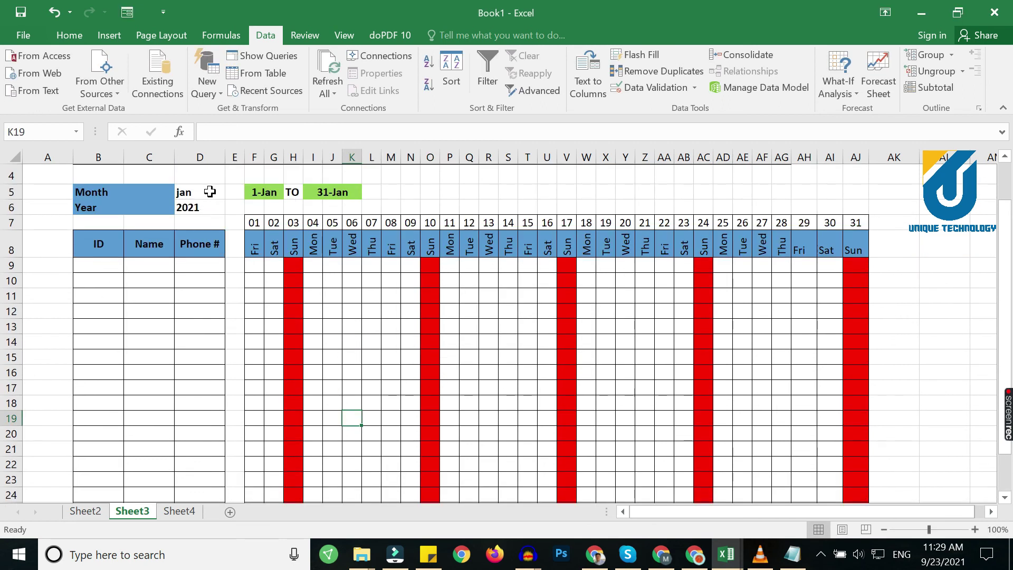
left_click(208, 192)
left_click(232, 192)
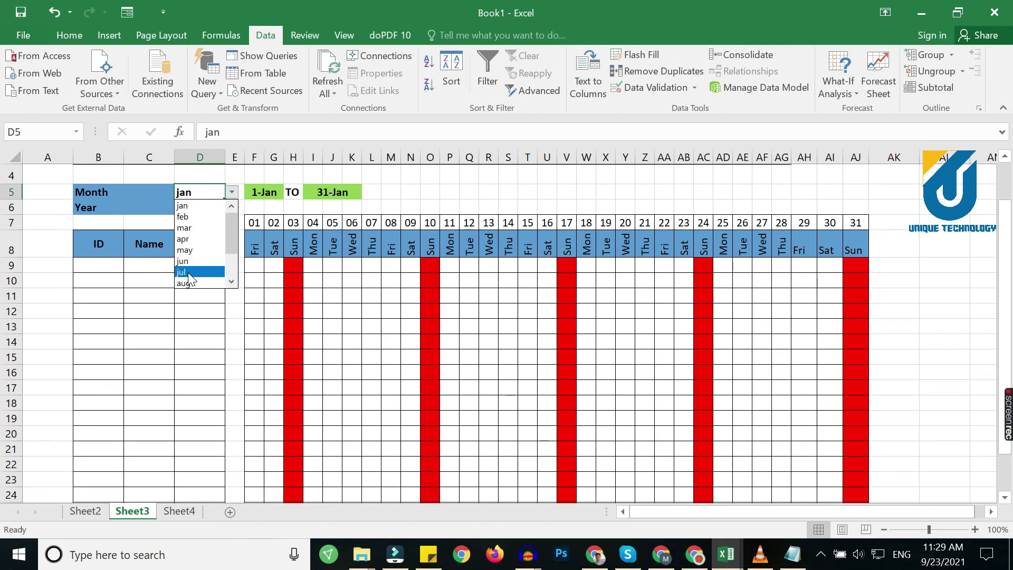
left_click(189, 273)
left_click(232, 192)
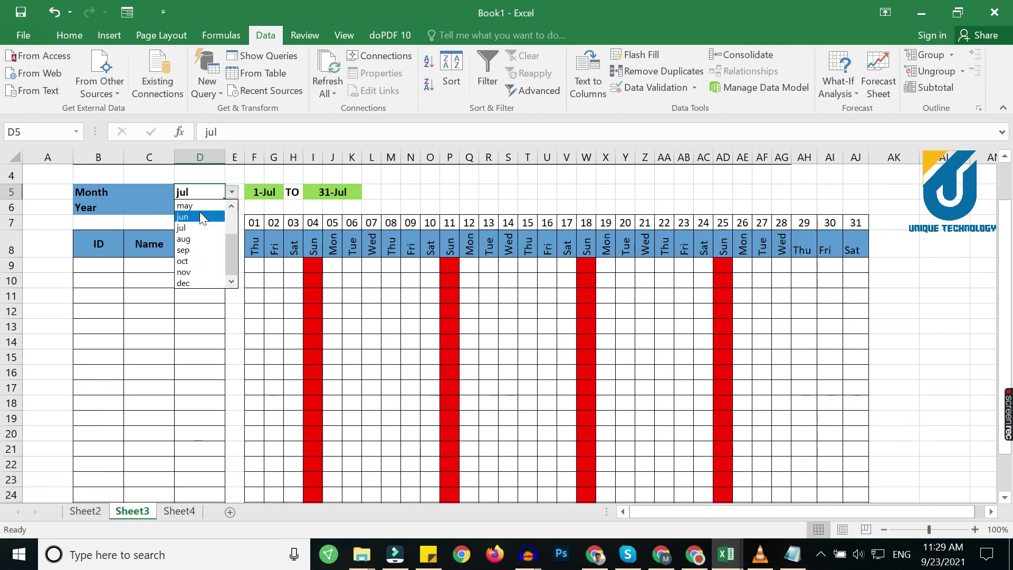
left_click(211, 248)
left_click(196, 275)
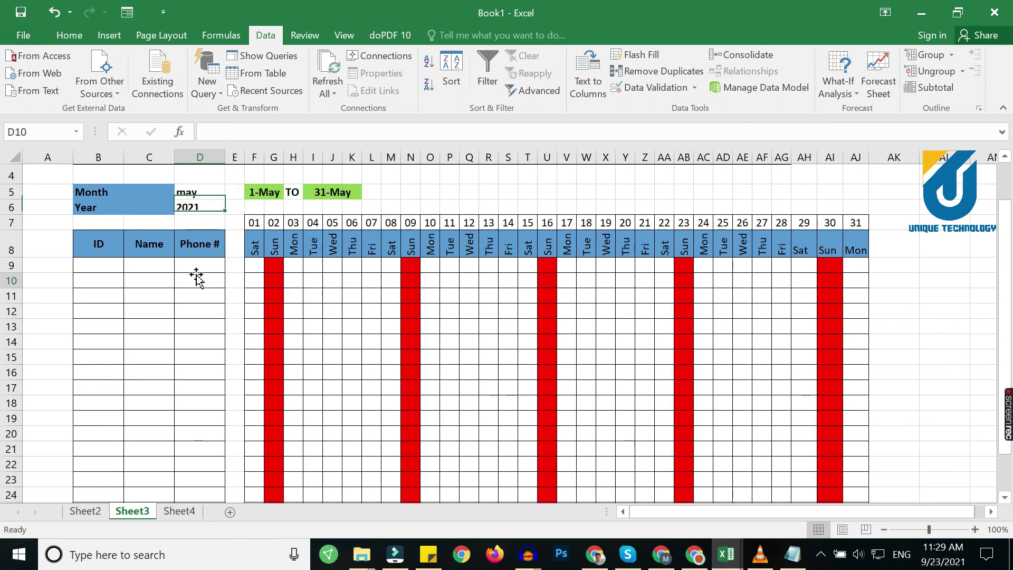
left_click(115, 265)
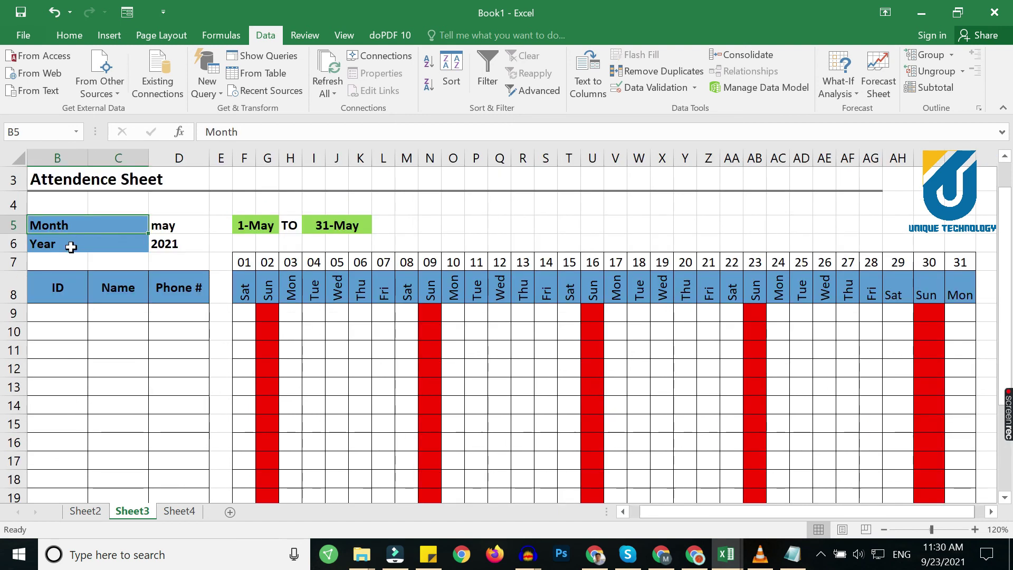
left_click(70, 247)
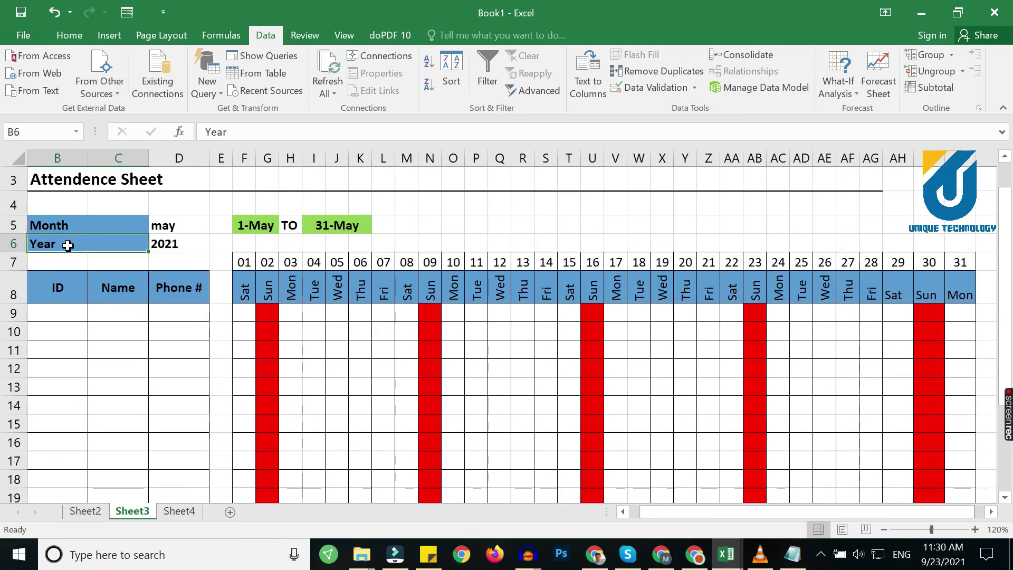
left_click(168, 242)
Select jun as the month in D5
left_click(205, 226)
left_click(215, 226)
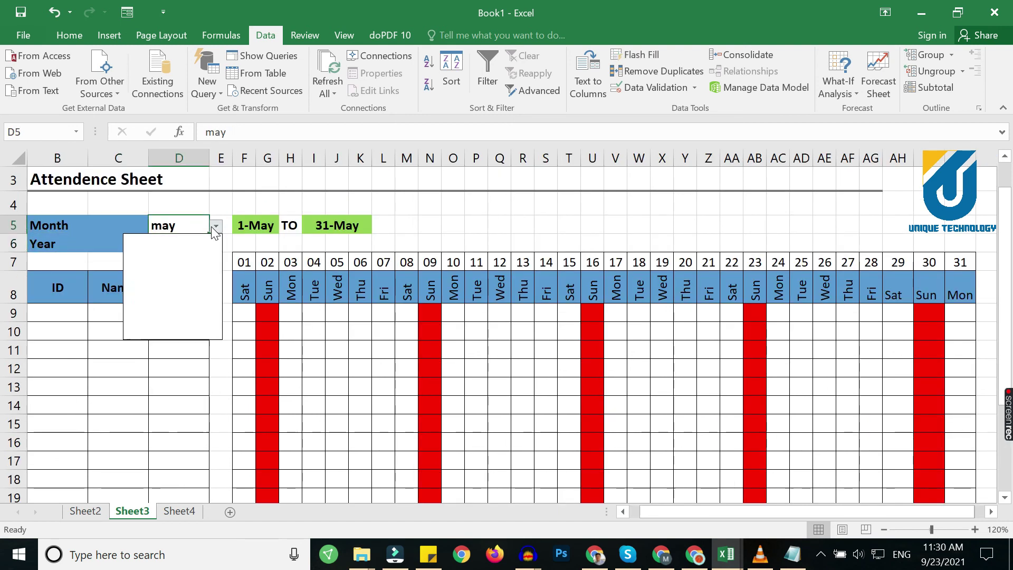
left_click(159, 254)
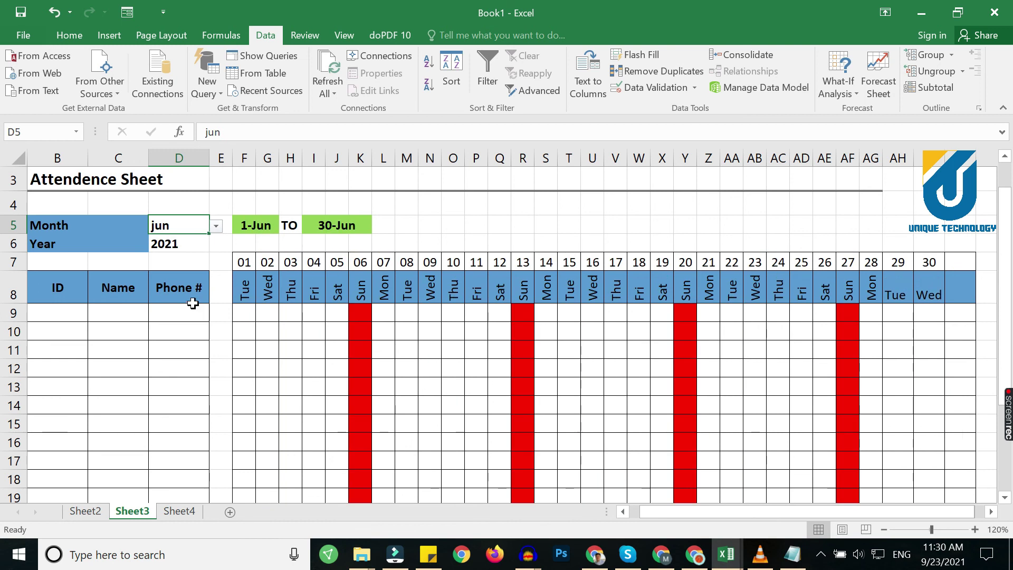
Try to enter p in June's Sunday cell K9 and cancel the entry
left_click(244, 314)
left_click(328, 316)
left_click(382, 314)
left_click(446, 312)
left_click(364, 317)
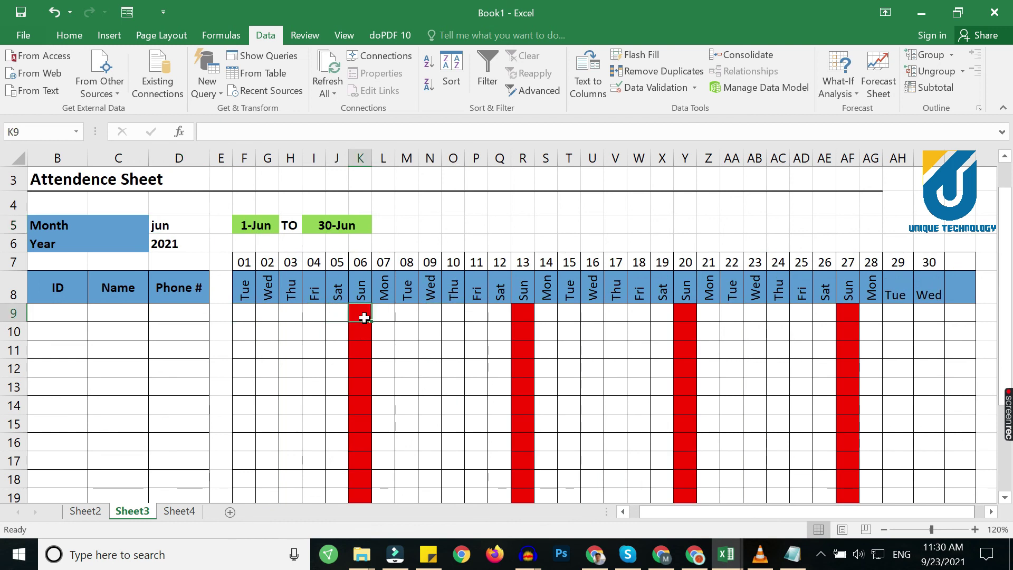
type("p")
key("Return")
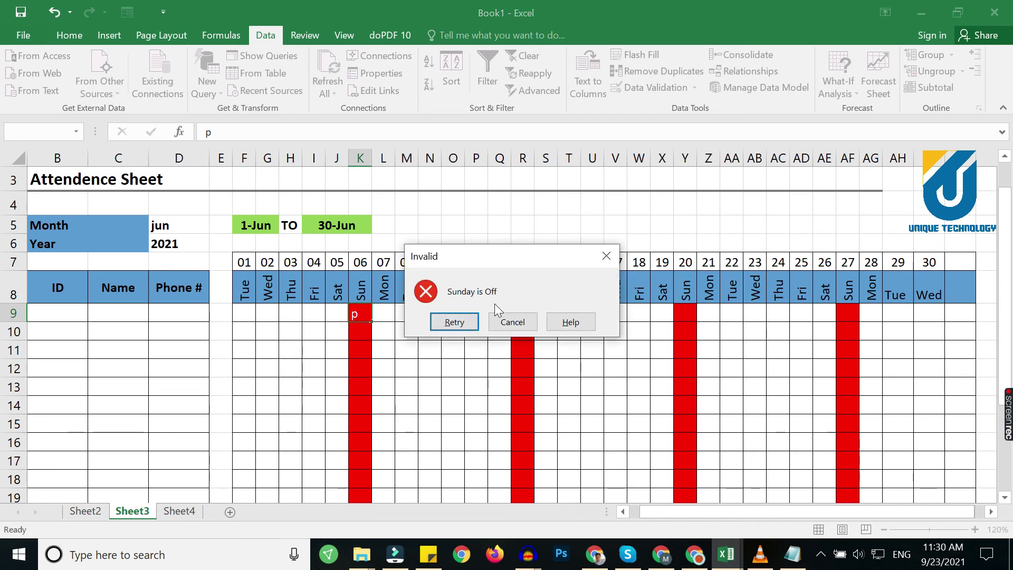
left_click(512, 321)
Enter p in the Friday cell I9 and clear it again
left_click(305, 319)
type("p")
key("Return")
left_click(306, 316)
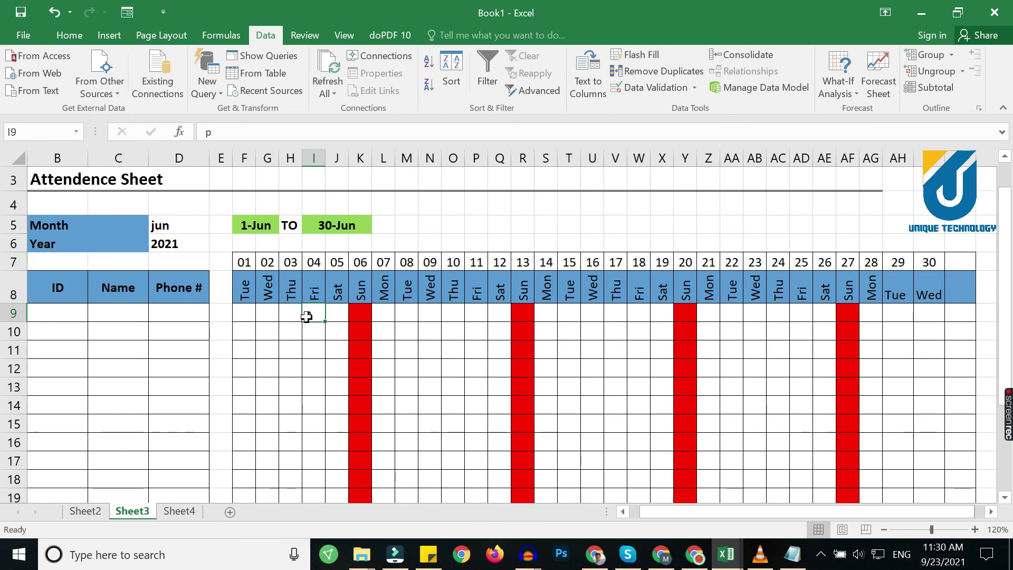
Switch the month in D5 to sep and after that to nov
left_click(202, 232)
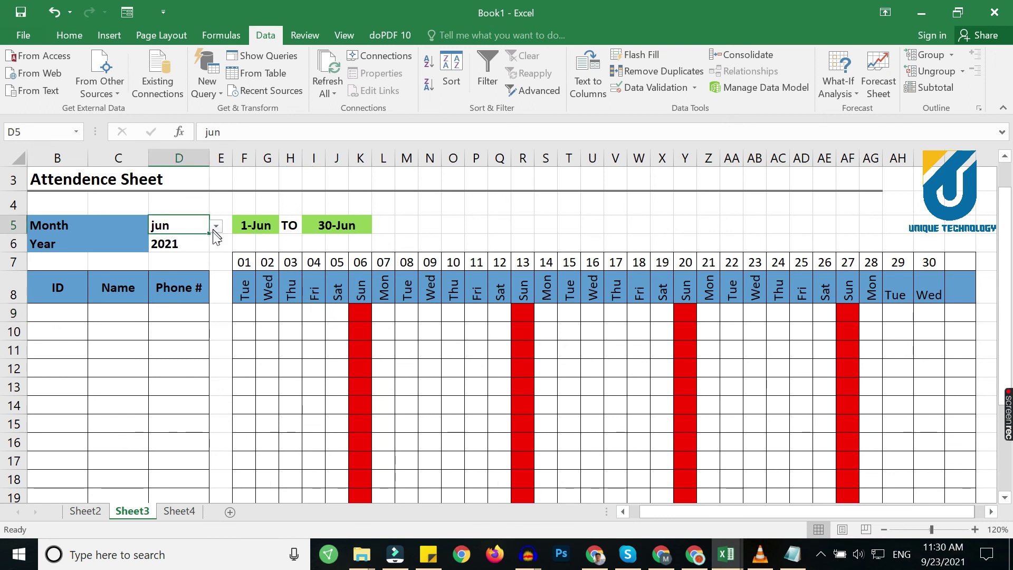
left_click(216, 227)
left_click(153, 291)
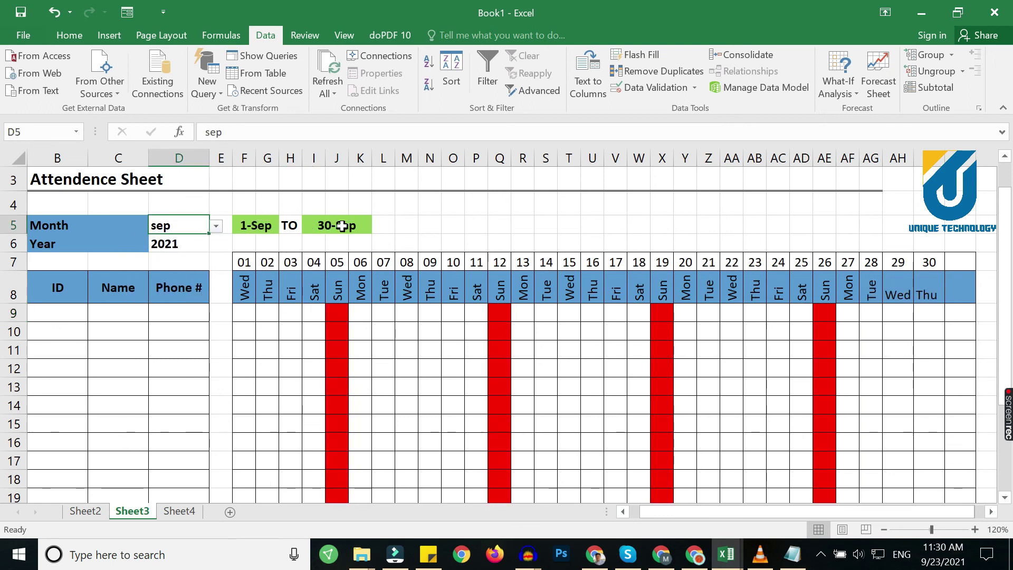
left_click(217, 226)
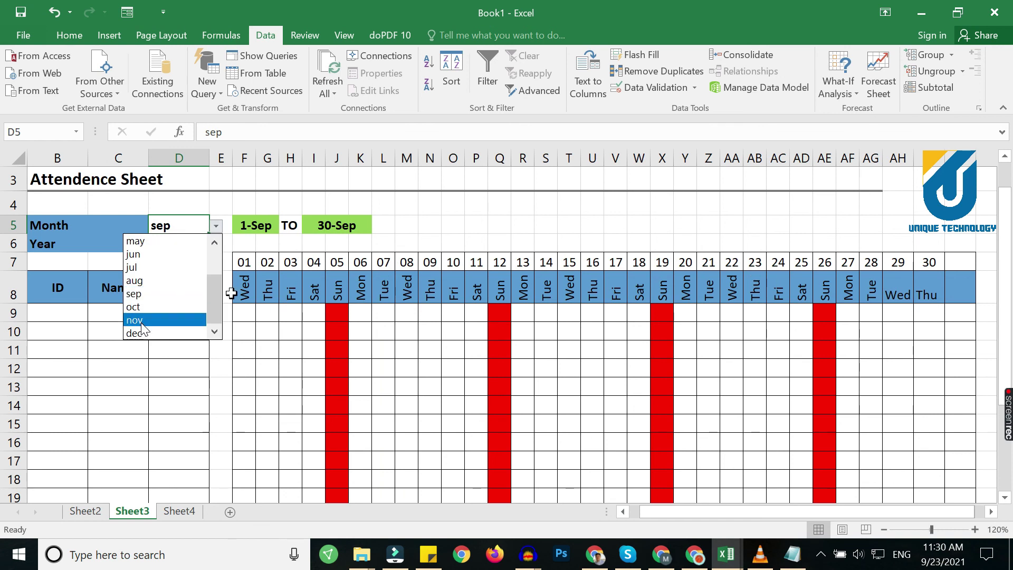
left_click(262, 238)
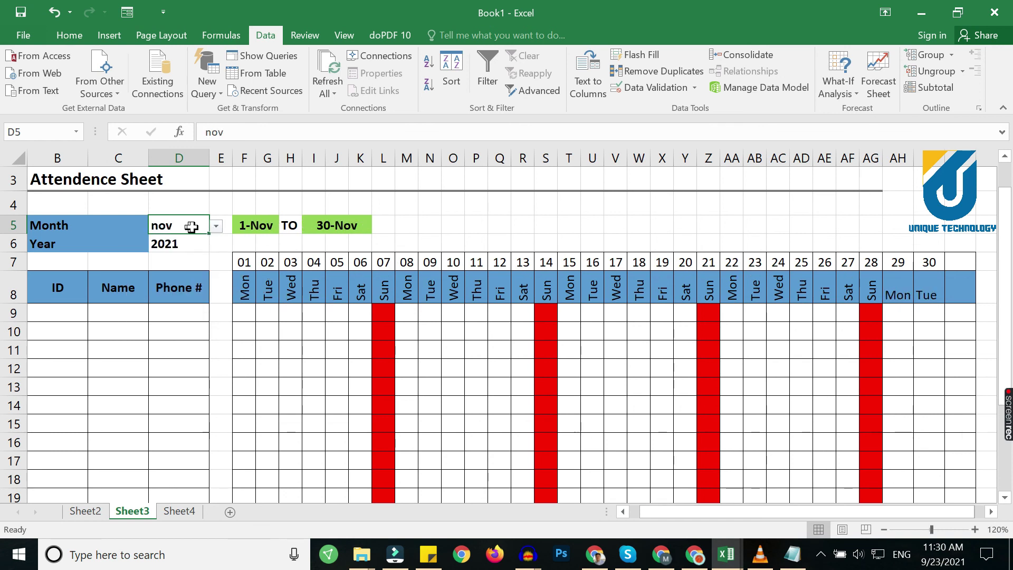
Set the month in D5 back to jan
left_click(217, 227)
left_click_drag(213, 289, 215, 249)
left_click(161, 241)
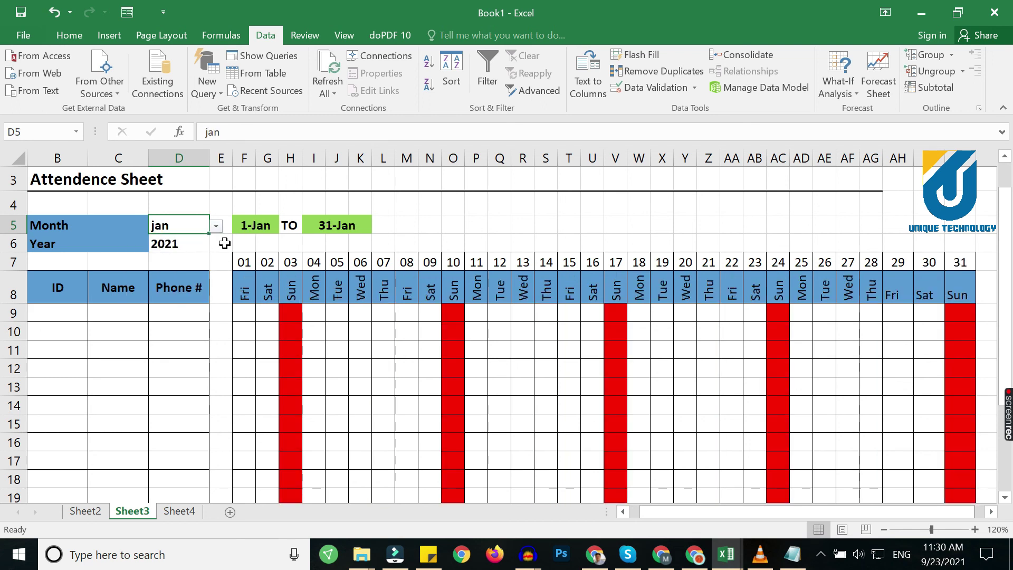
Set the year in D6 to 2022 and check the Sunday columns from row 9 down
left_click(181, 245)
left_click(216, 245)
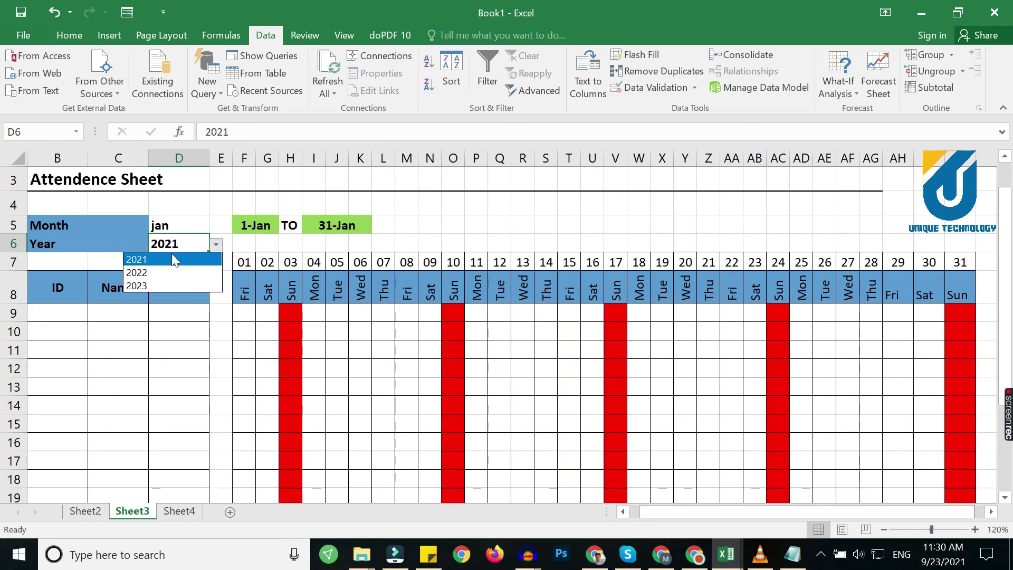
left_click(144, 274)
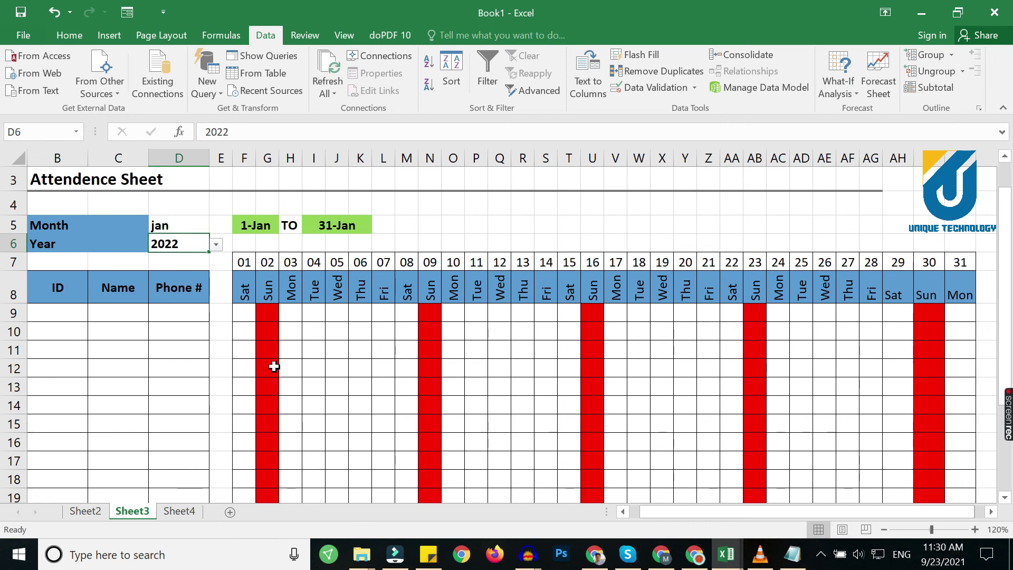
left_click_drag(265, 319, 266, 459)
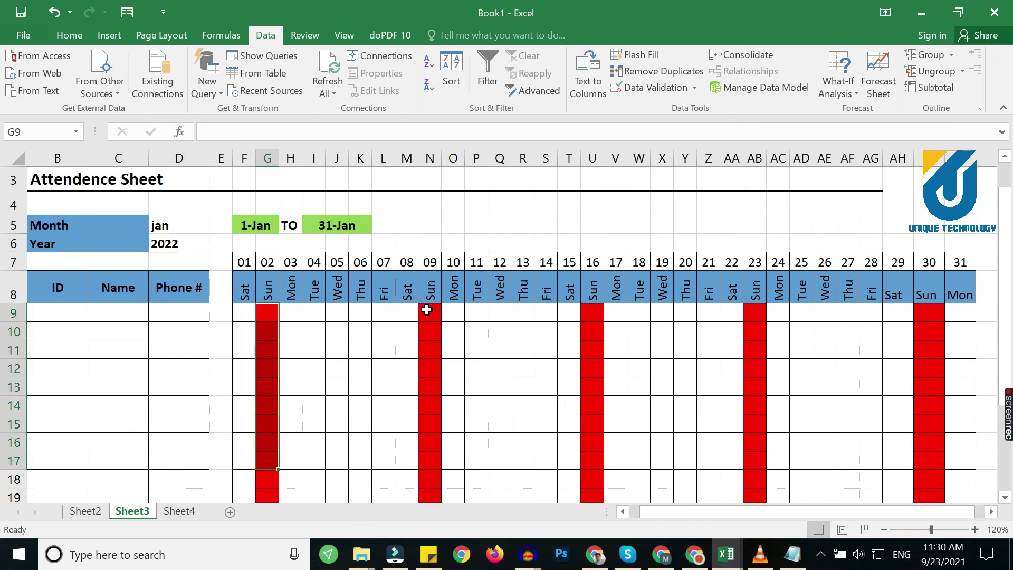
left_click_drag(426, 310, 429, 452)
left_click(296, 314)
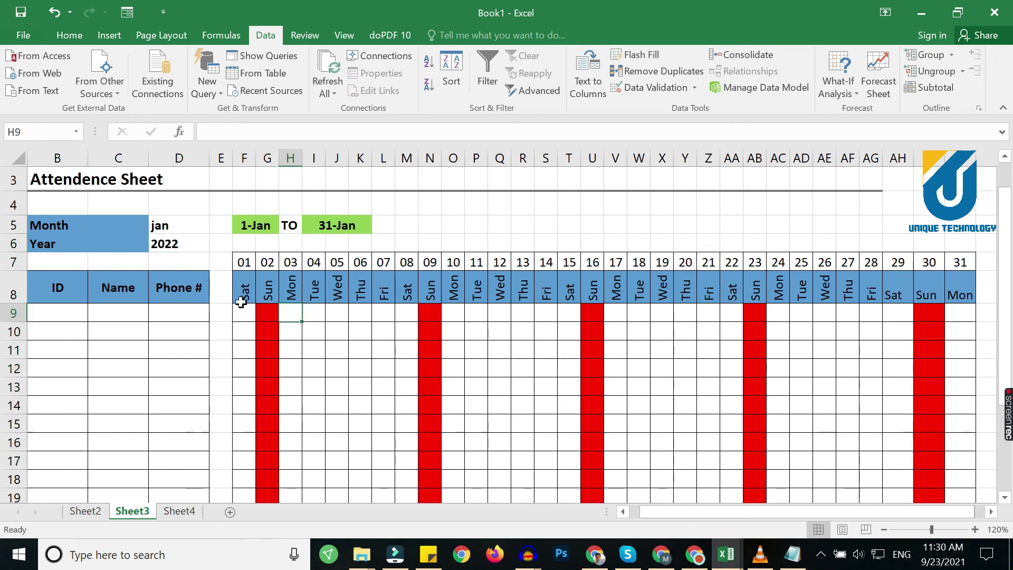
Switch the year in D6 to 2023 and then return it to 2021
left_click(196, 244)
left_click(216, 244)
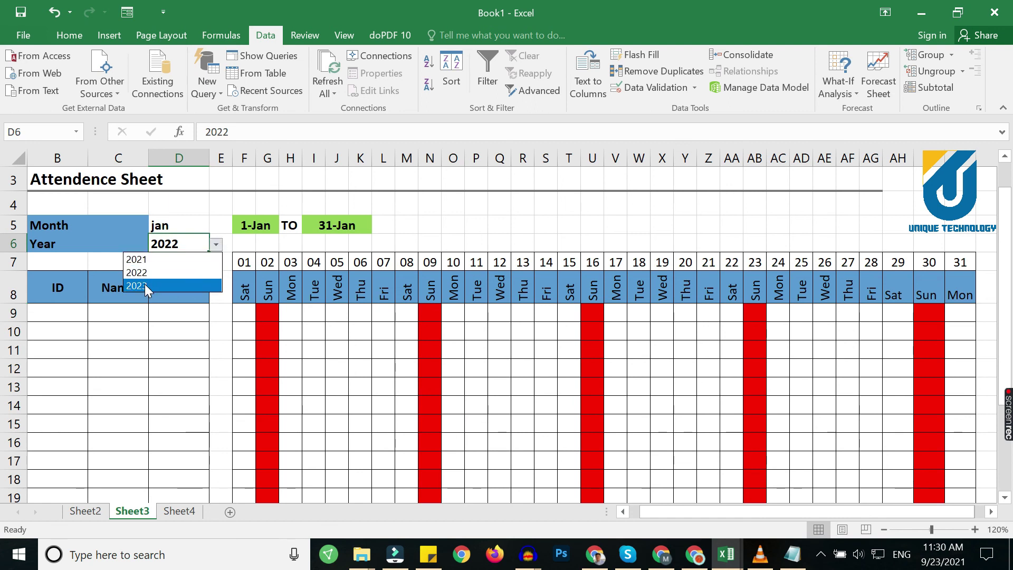
left_click(144, 285)
left_click(216, 245)
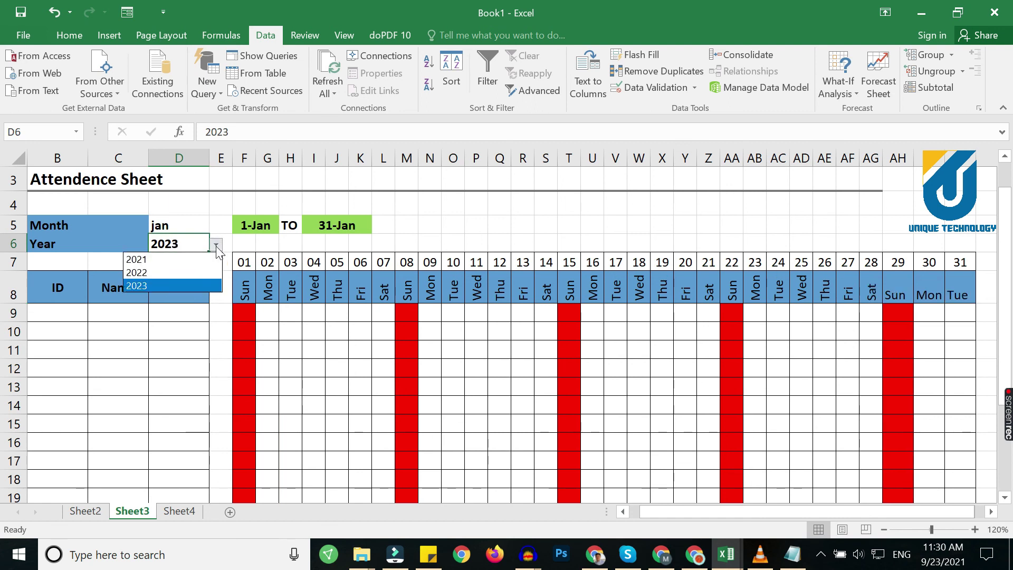
left_click(154, 259)
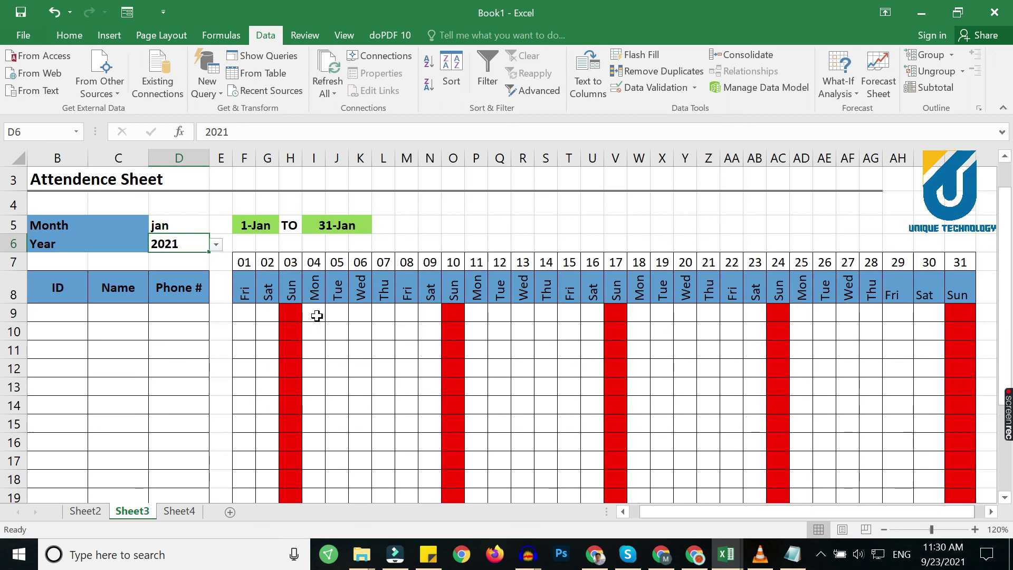
left_click(191, 224)
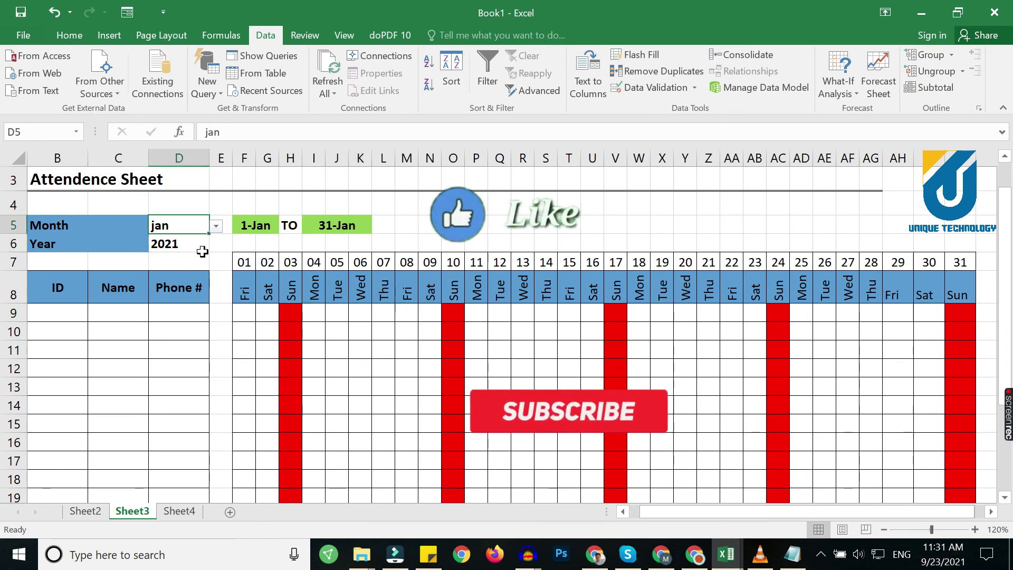
Enter p in row 9 for January 2 and January 4 through 9, skipping Sunday
left_click(260, 316)
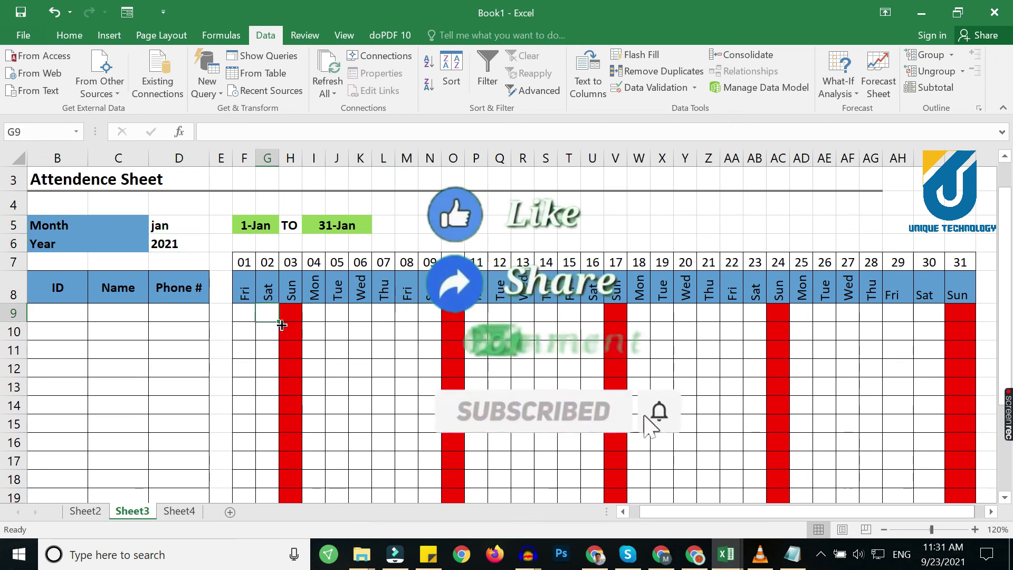
type("p")
key("Right")
key("Right")
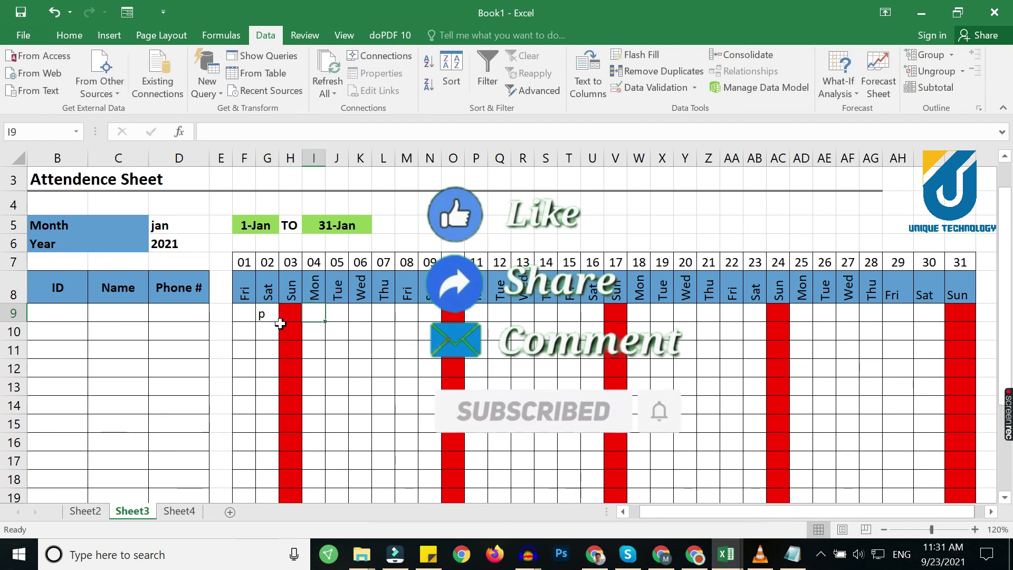
type("p")
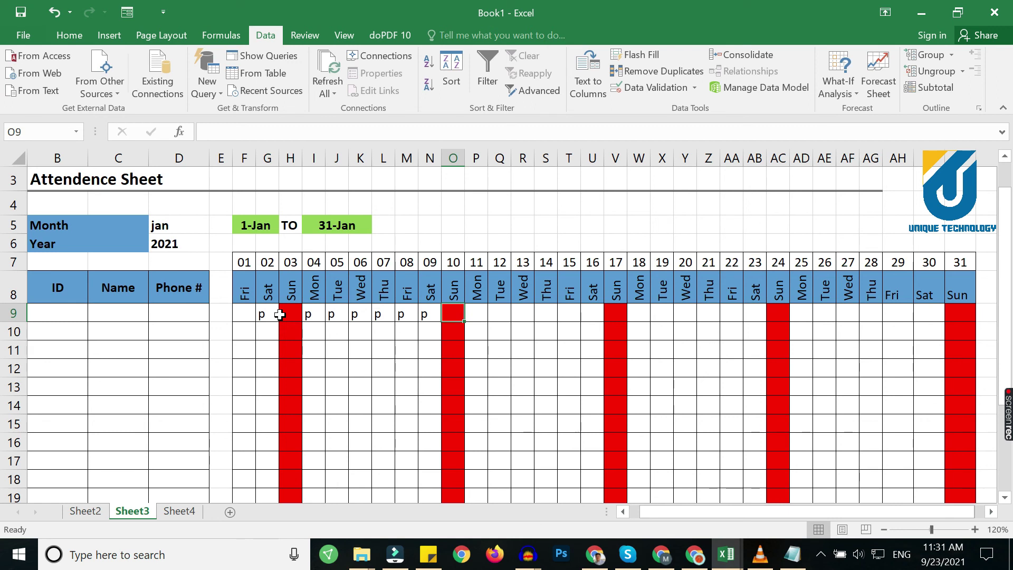
Try to enter p in the January Sunday cells H9 and O9, cancelling each entry
left_click(287, 314)
type("p")
key("Return")
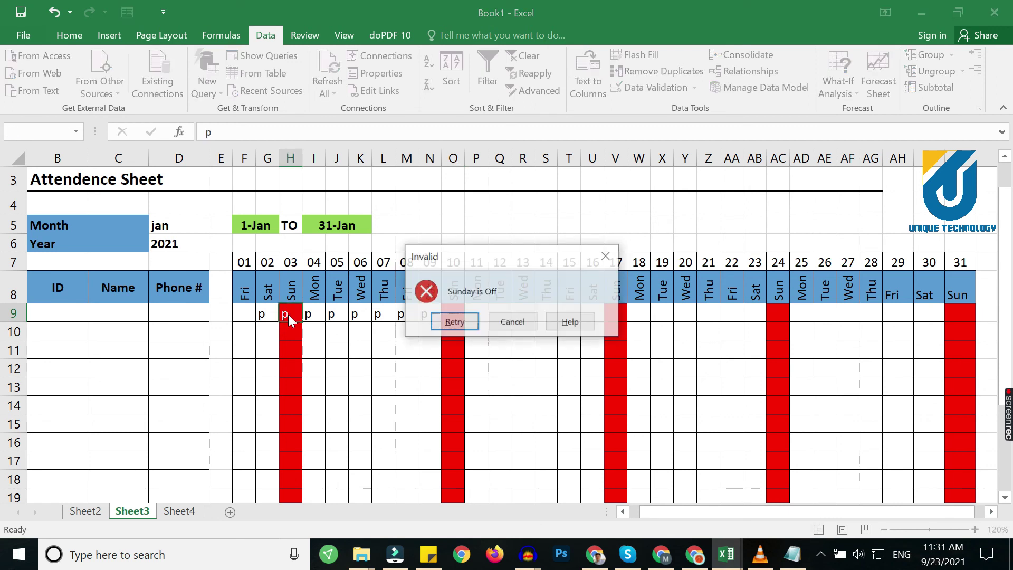
left_click(515, 323)
left_click(458, 312)
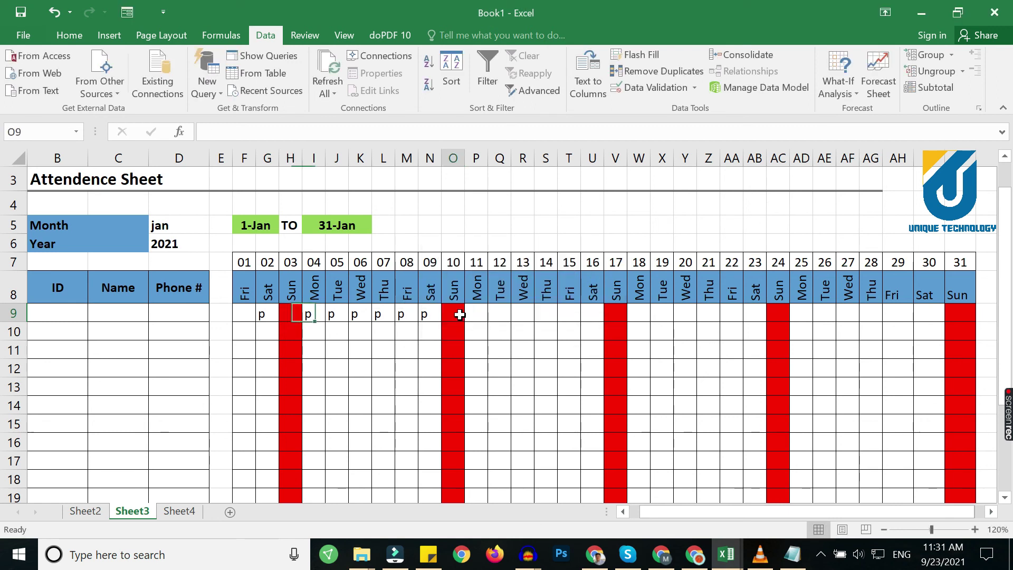
type("p")
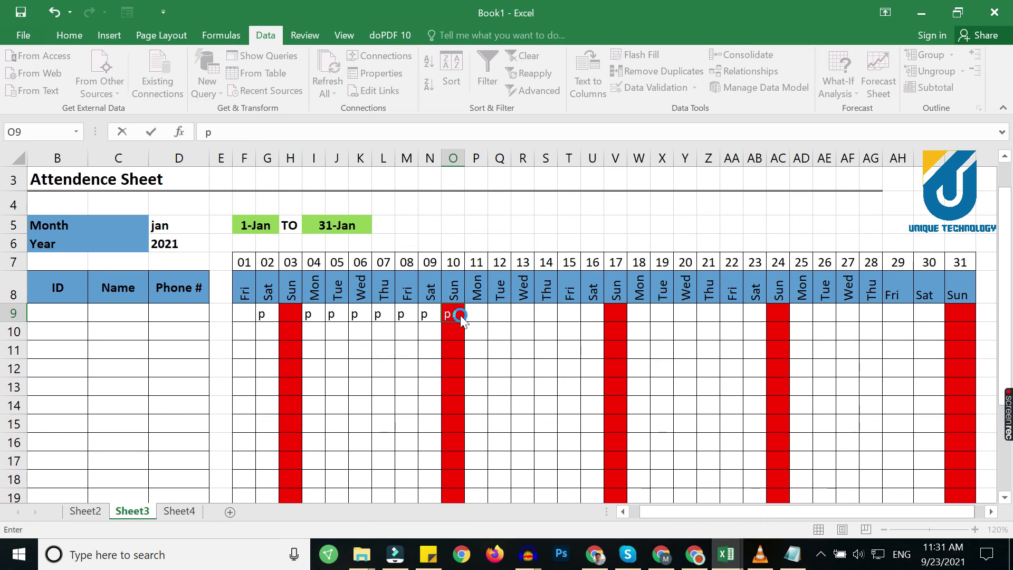
key("Return")
left_click(511, 322)
Clear the test attendance marks from G9:N9
left_click_drag(430, 314, 255, 311)
key("Delete")
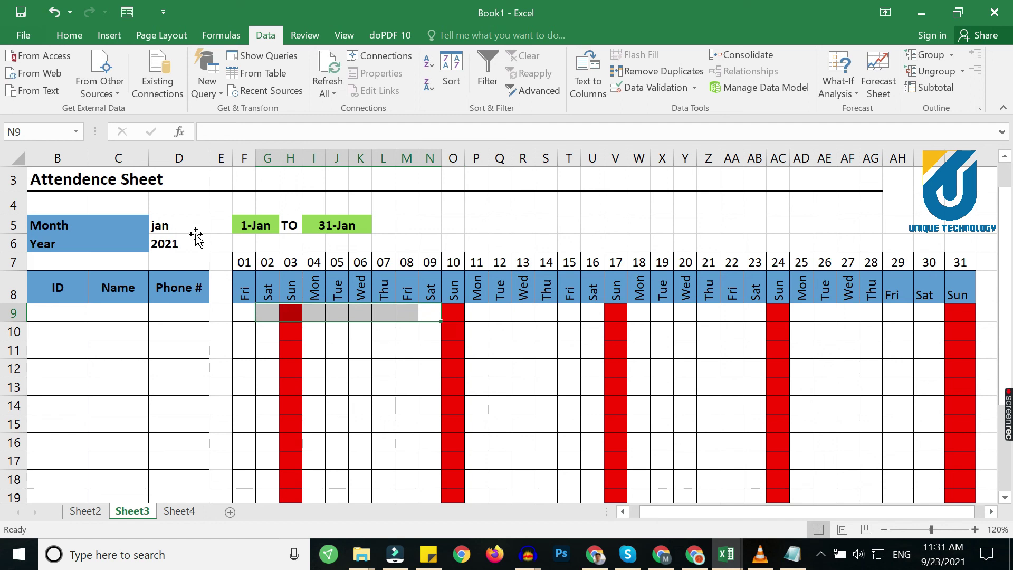
Set the month in D5 to feb and check the start and end dates in row 5
left_click(196, 238)
left_click(204, 226)
left_click(215, 226)
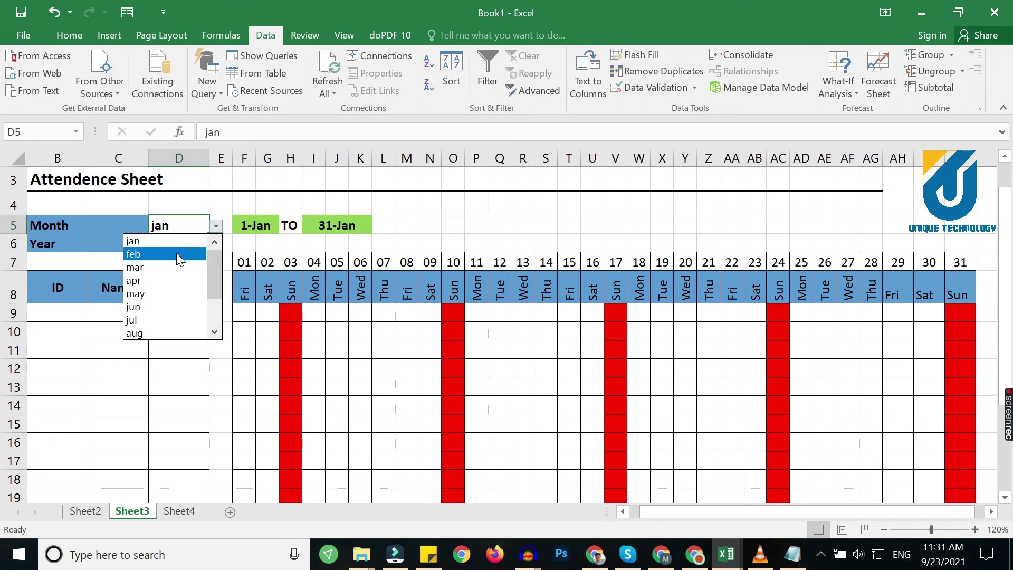
left_click(177, 253)
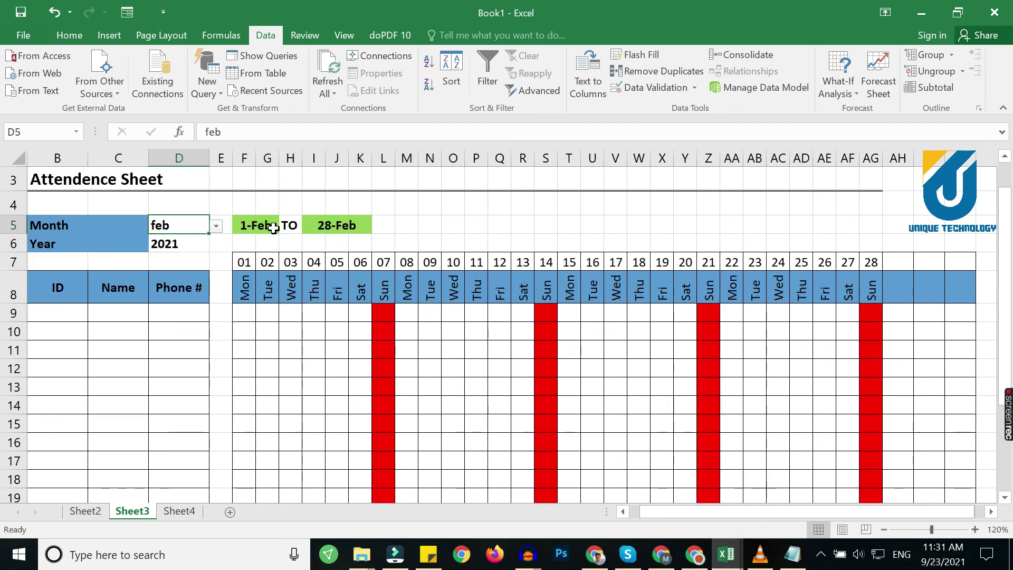
left_click_drag(267, 226, 348, 226)
Set the month in D5 to mar and check its date range and the columns for days 29 to 31
left_click(179, 227)
left_click(216, 226)
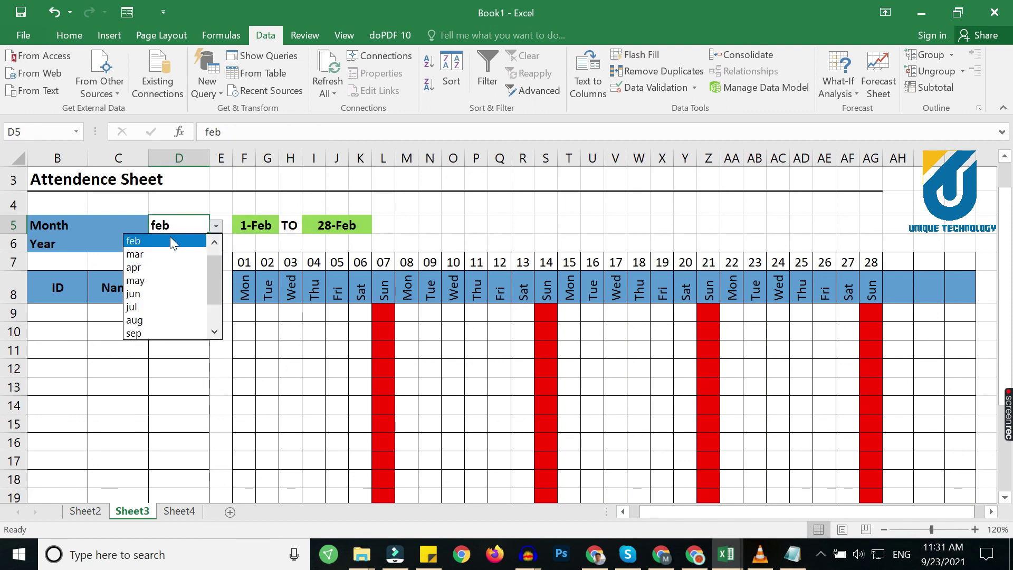
left_click(154, 253)
left_click_drag(248, 225, 354, 222)
left_click(406, 371)
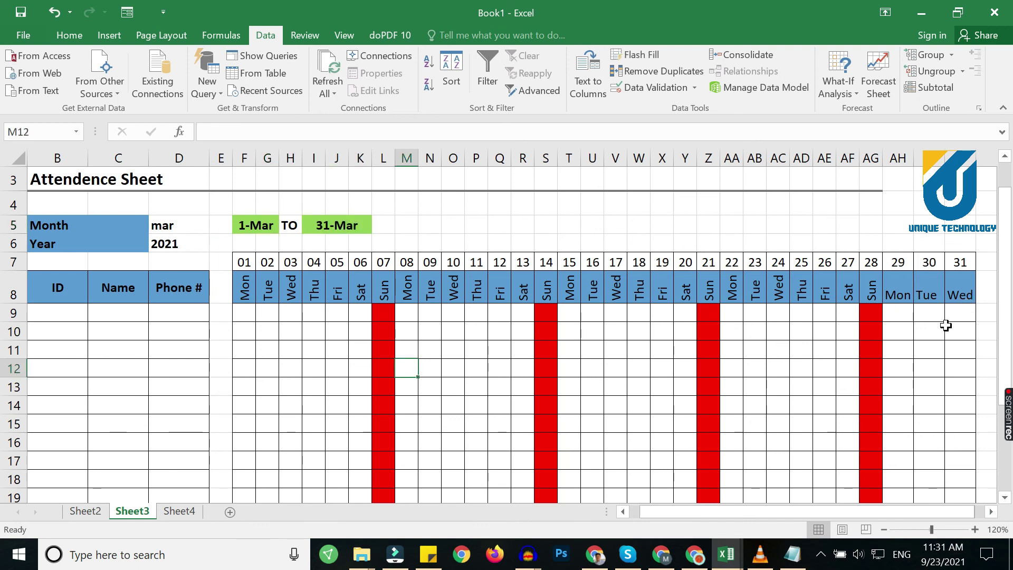
left_click(895, 316)
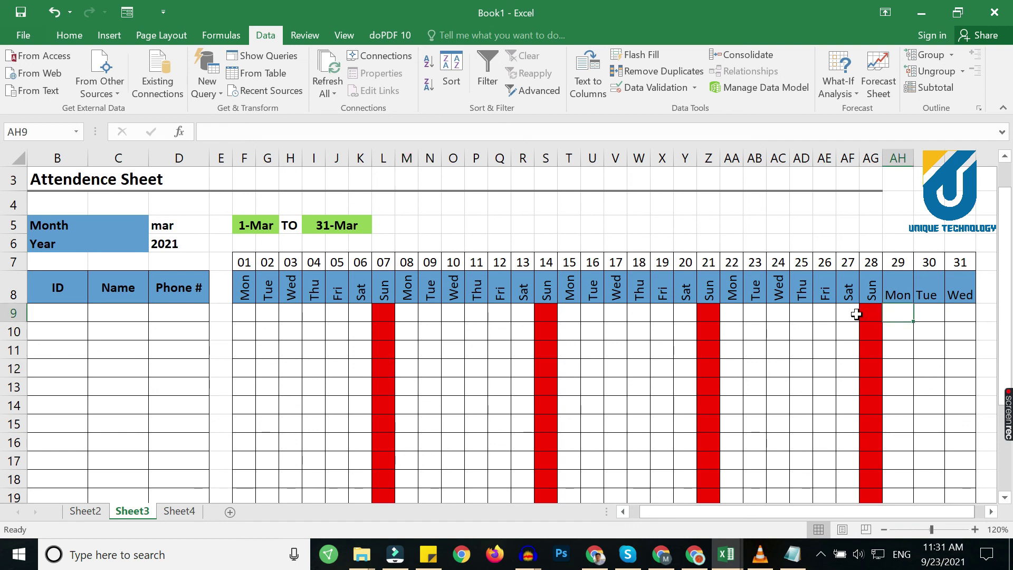